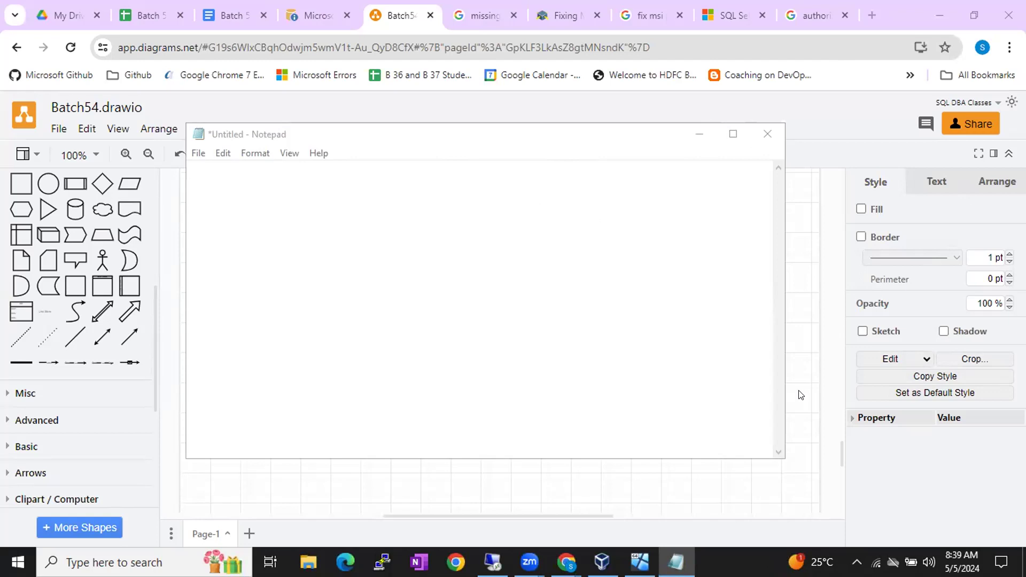
Switch to SQL Server Management Studio and collapse the Logins and Security folders in Object Explorer
click(698, 133)
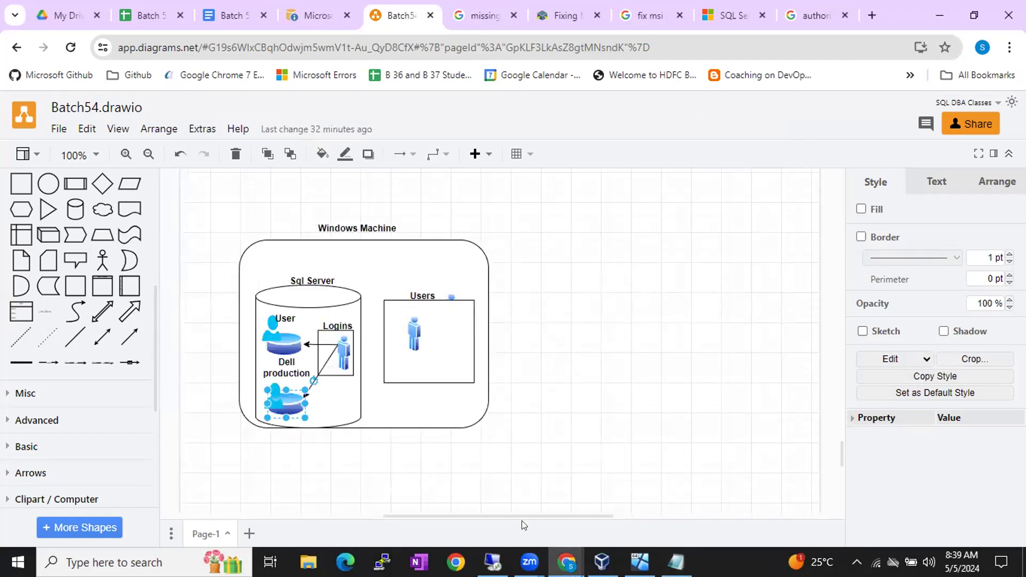
click(493, 562)
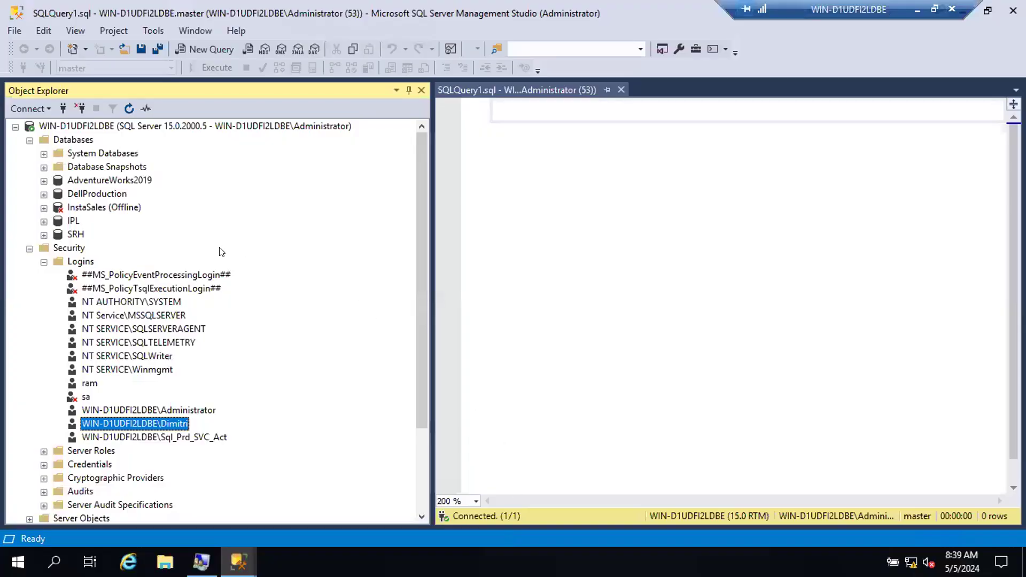
click(43, 262)
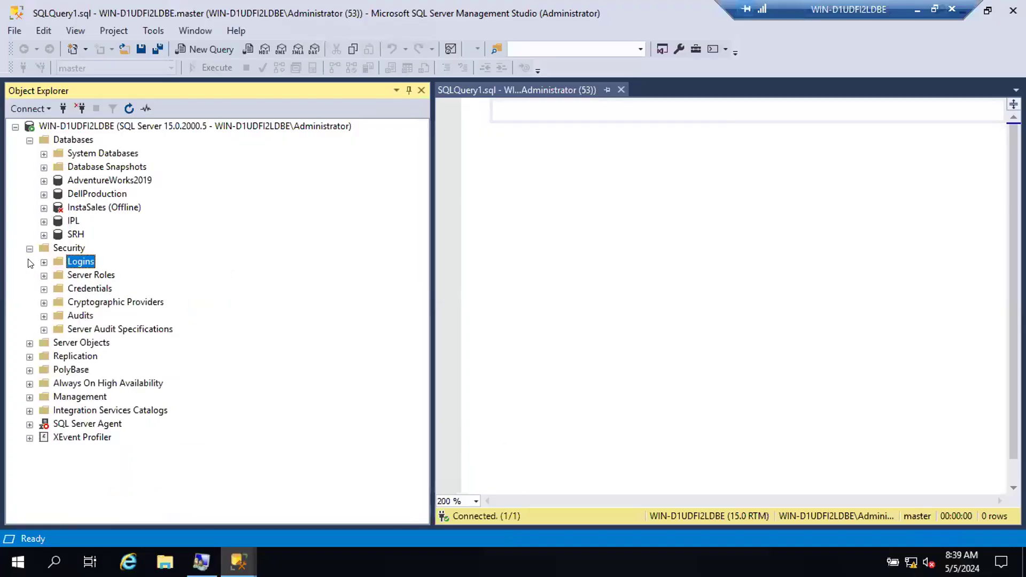
click(29, 248)
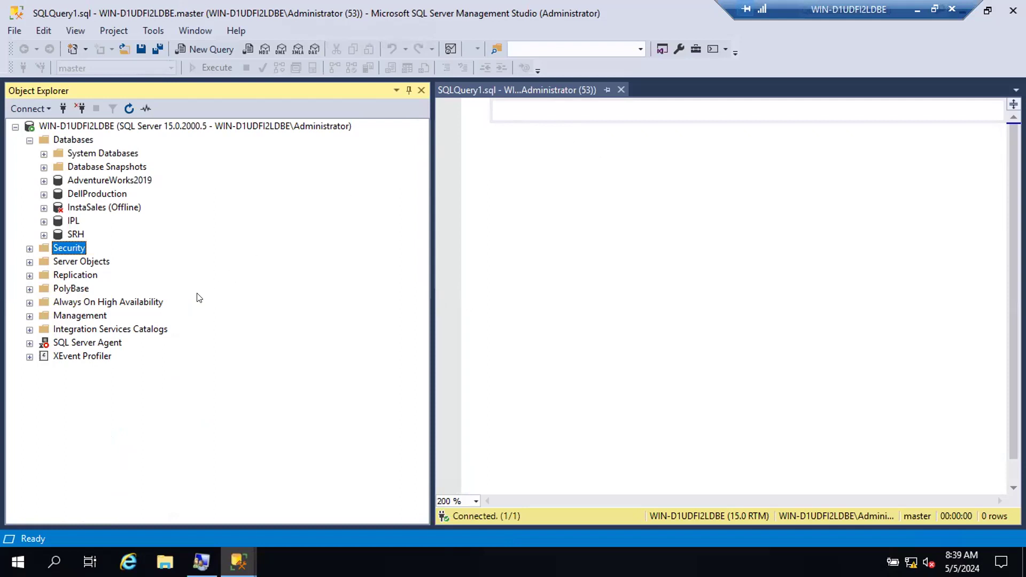
Switch to the Batch 54 Sql DBA Running Notes document and add the line "There are two types of Logins" at the end
click(916, 9)
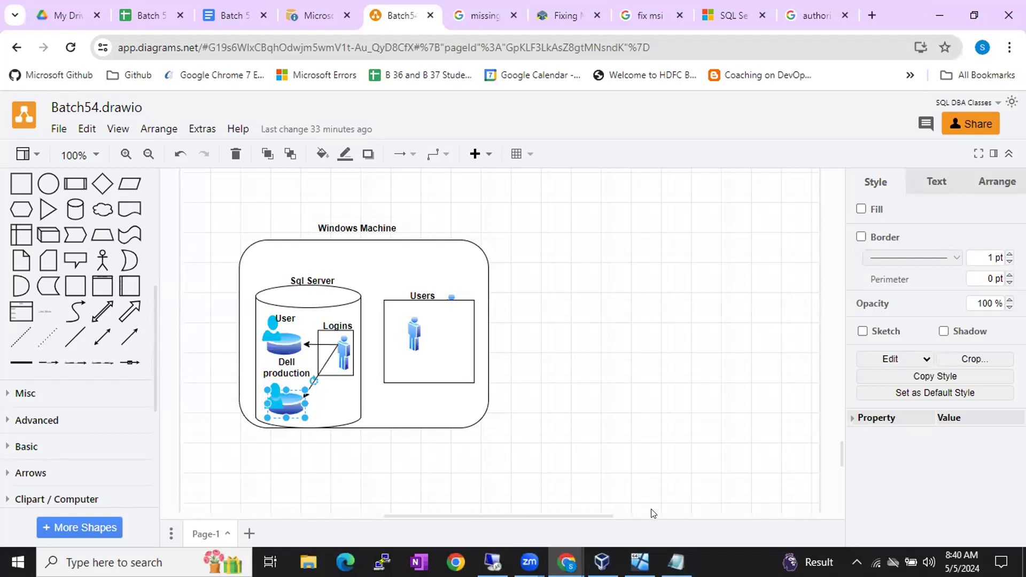
click(676, 562)
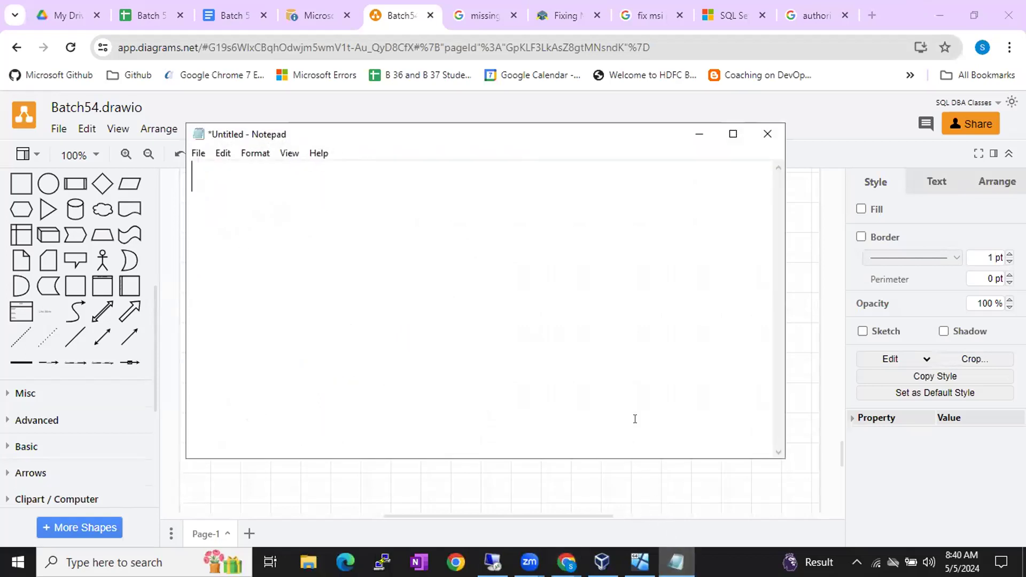
click(698, 133)
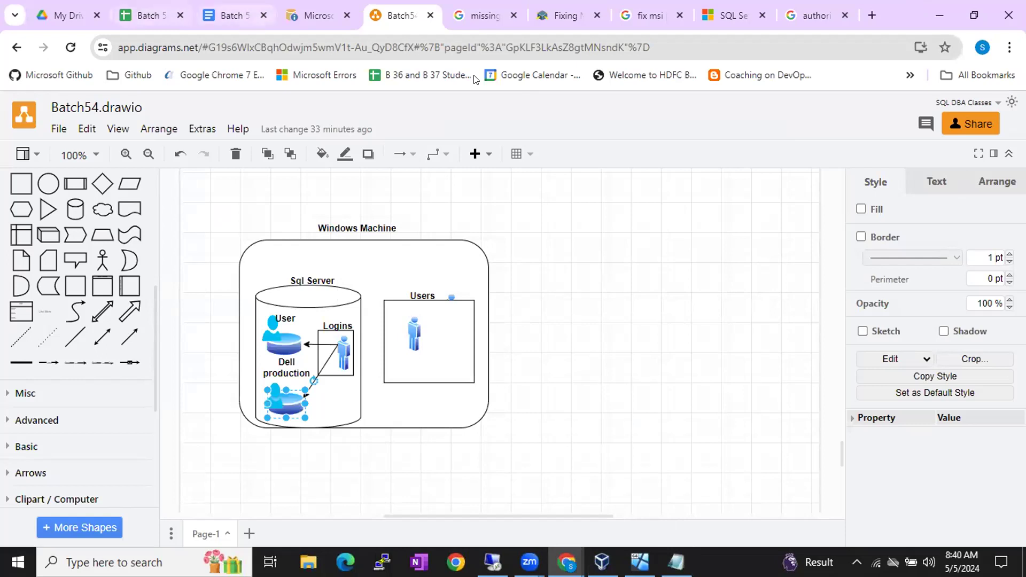
click(233, 15)
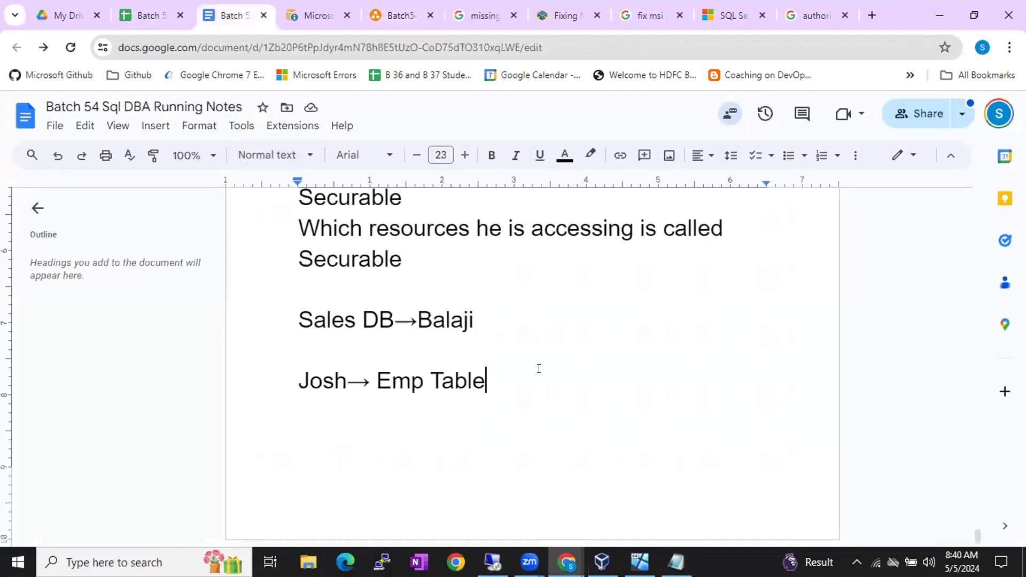
key(Return)
key(Return)
text(There are )
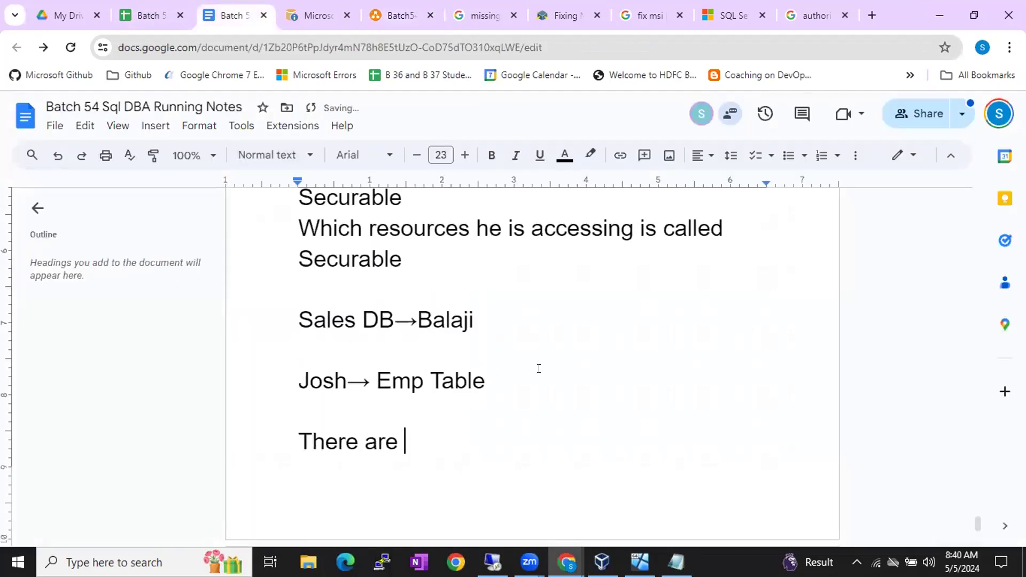
text(two typ)
key(BackSpace)
text(ypes)
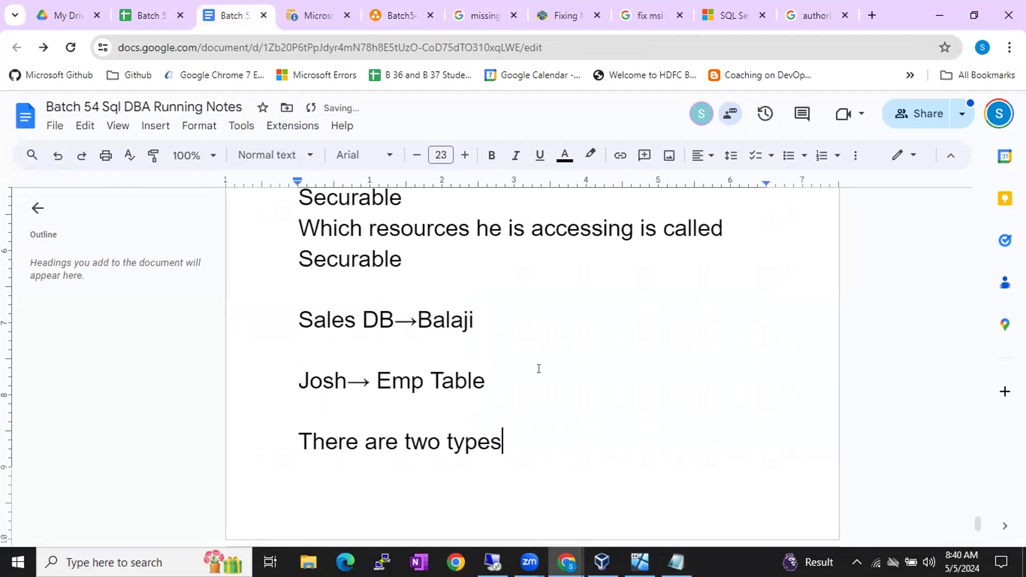
text( of Logins)
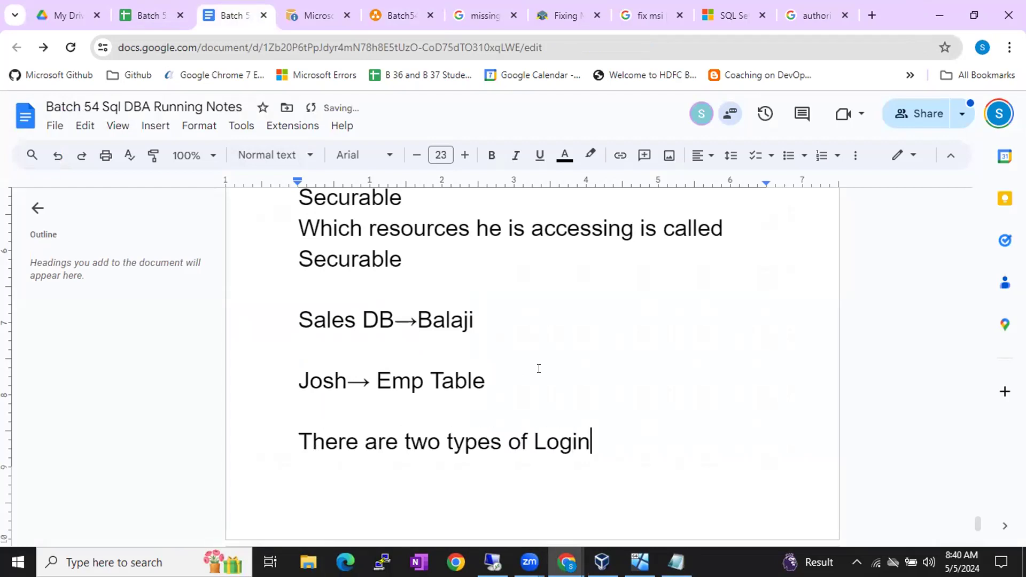
Start a numbered list below the Logins line with the items "Windows Login" and "Sql Login"
key(Return)
key(Return)
text(1. S)
key(BackSpace)
text(Windows Login)
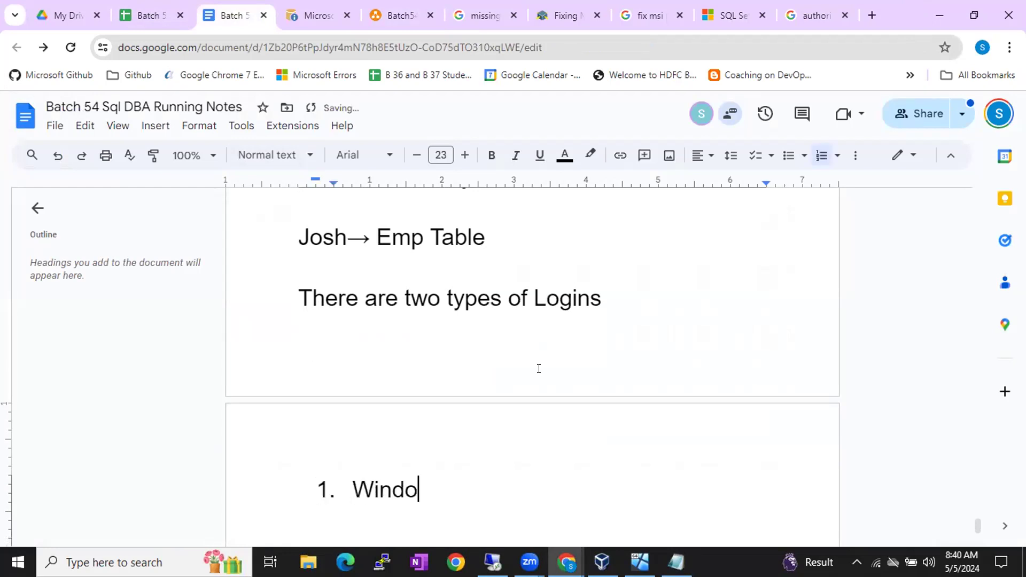
key(Return)
text(Sql Login)
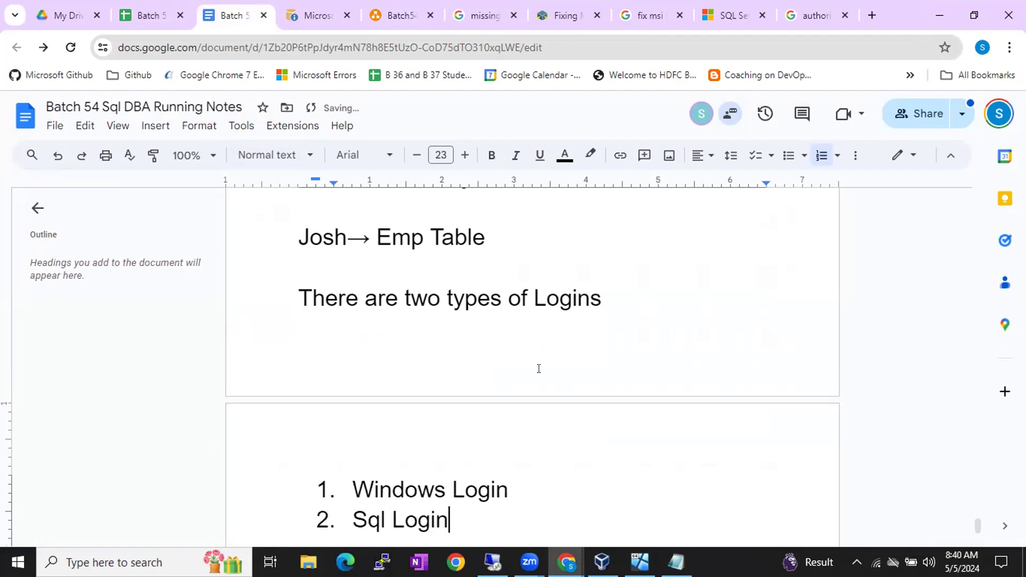
Add "Group Login" as the third item of the numbered list of logins
key(Return)
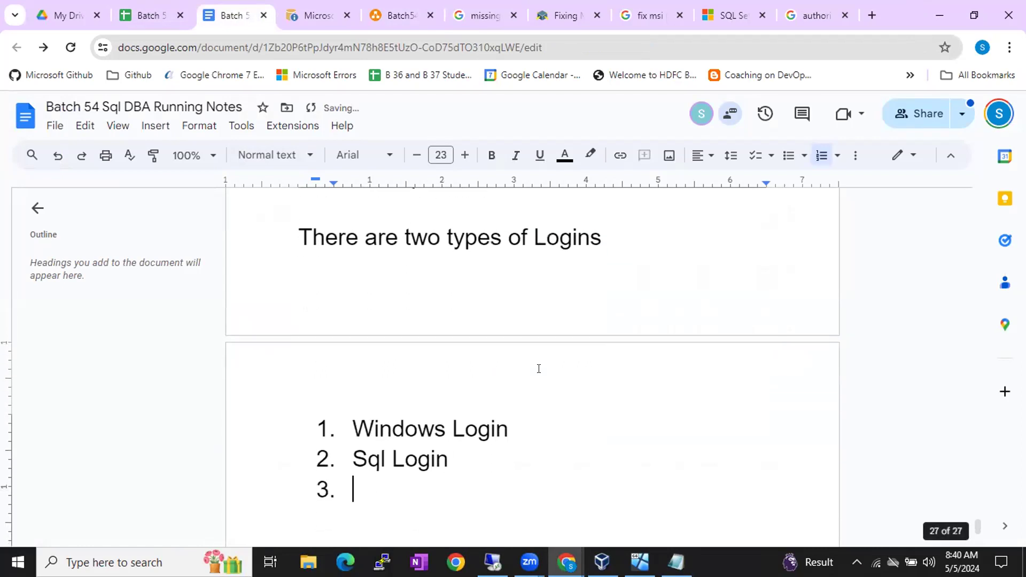
key(Return)
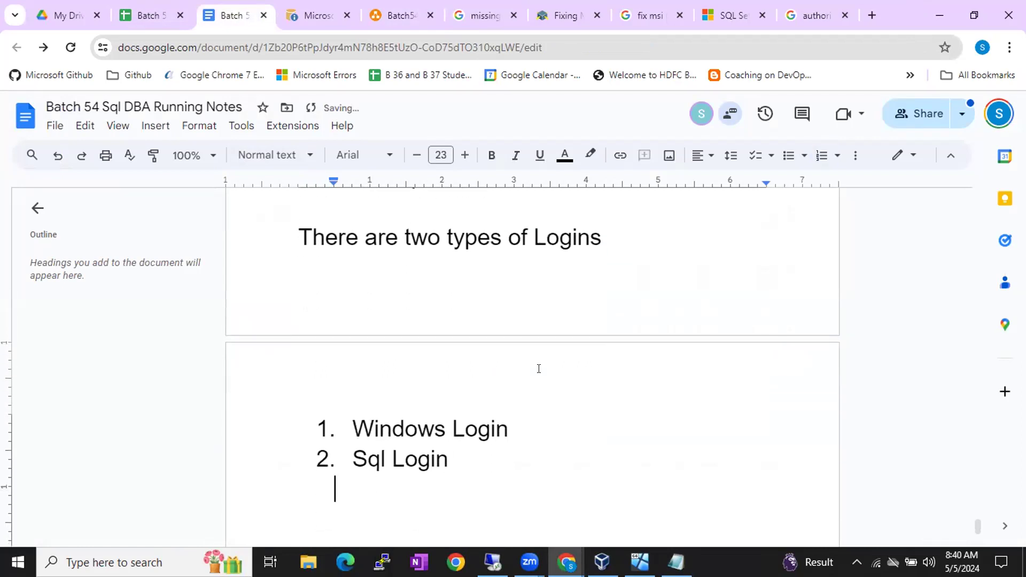
key(BackSpace)
key(Return)
text(Group Lo)
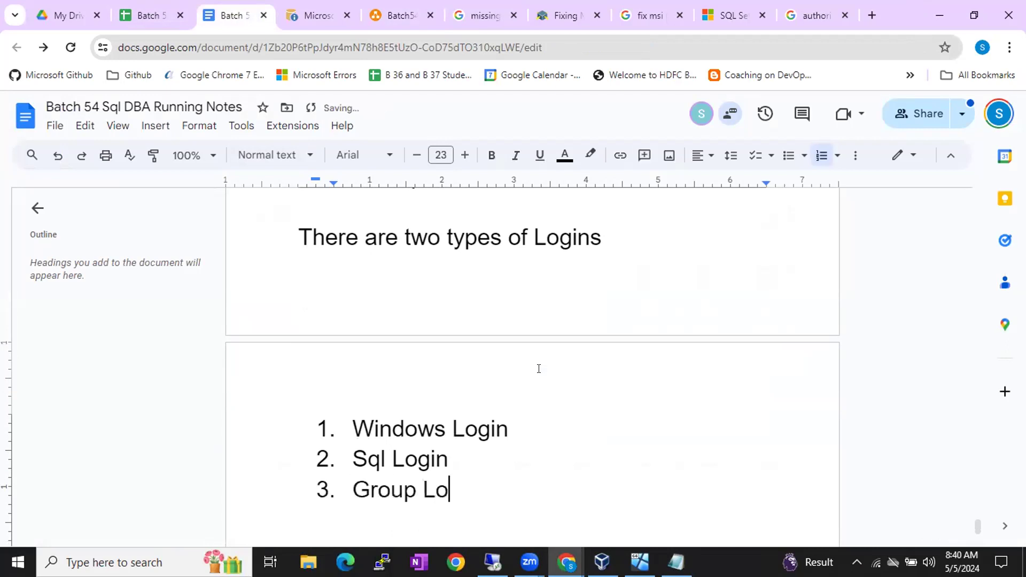
text(gin)
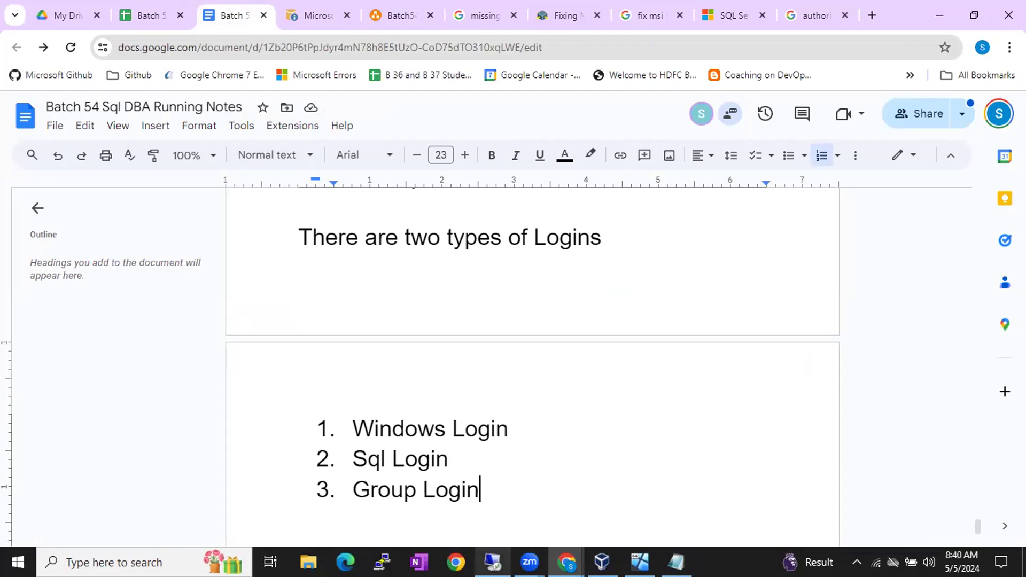
click(492, 562)
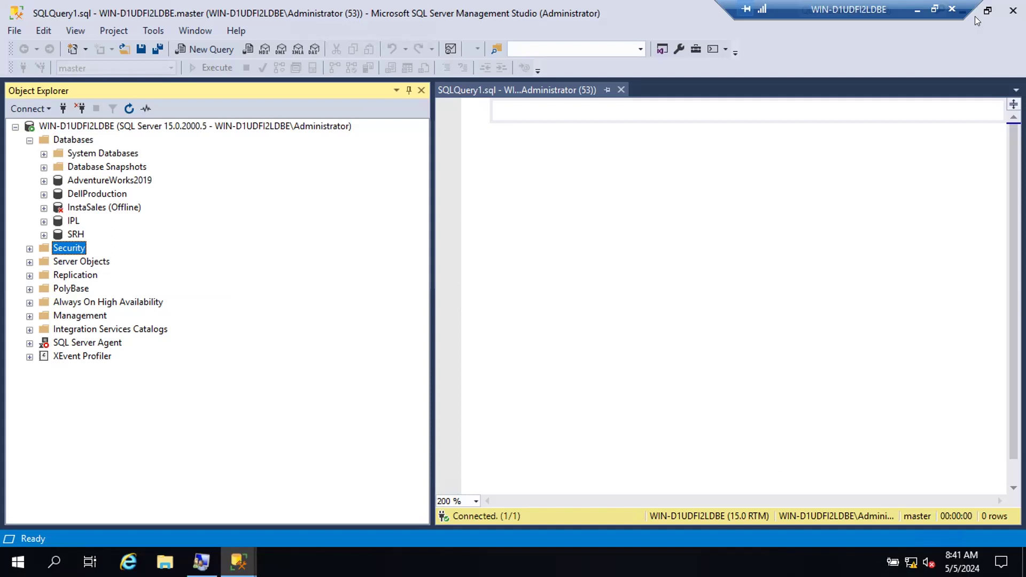
click(918, 9)
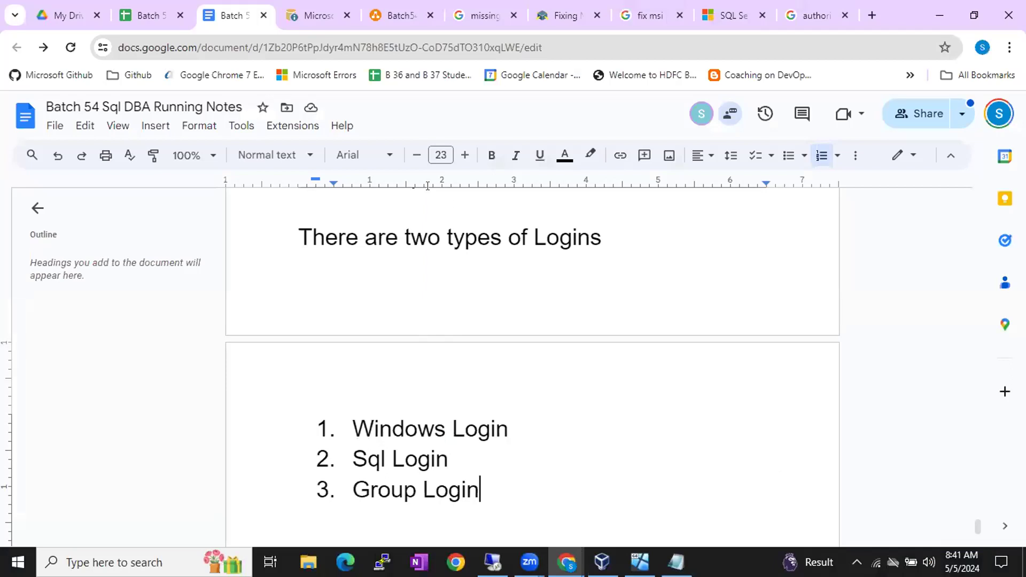
In the Batch54.drawio diagram, draw an arrow from the figure in the Users box to the figure in the Logins box
click(399, 15)
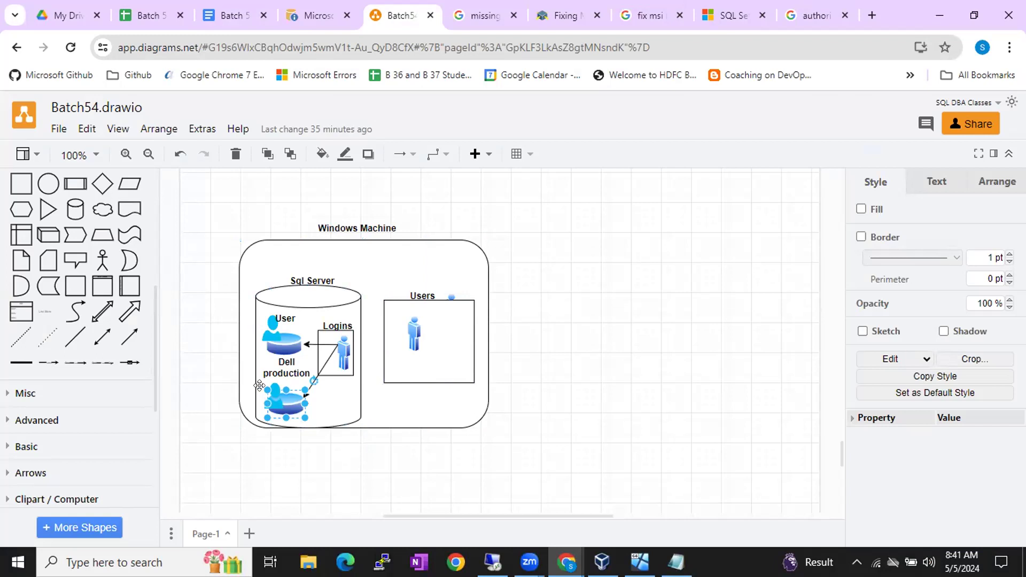
click(128, 337)
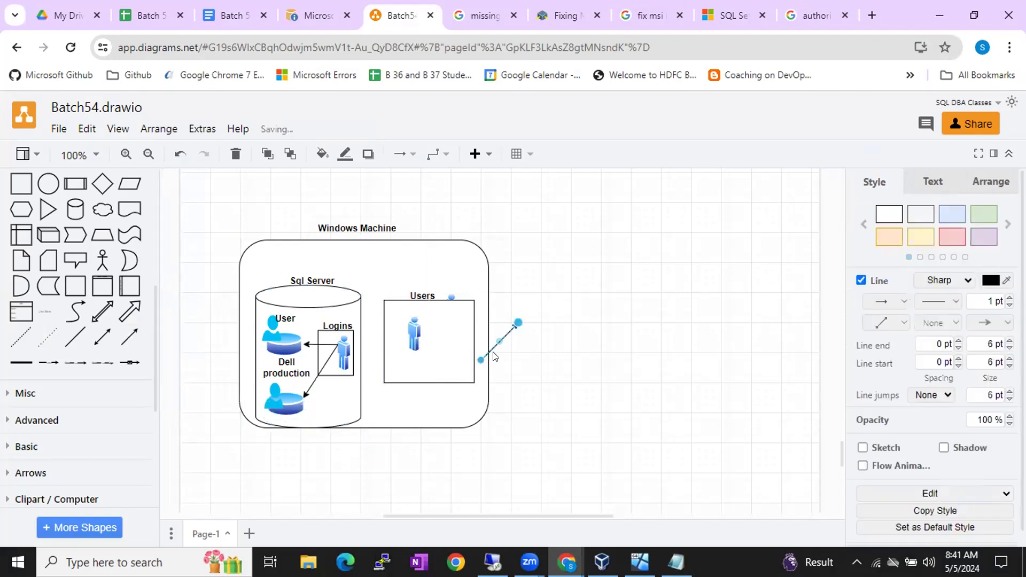
drag(480, 360, 403, 335)
drag(520, 323, 349, 344)
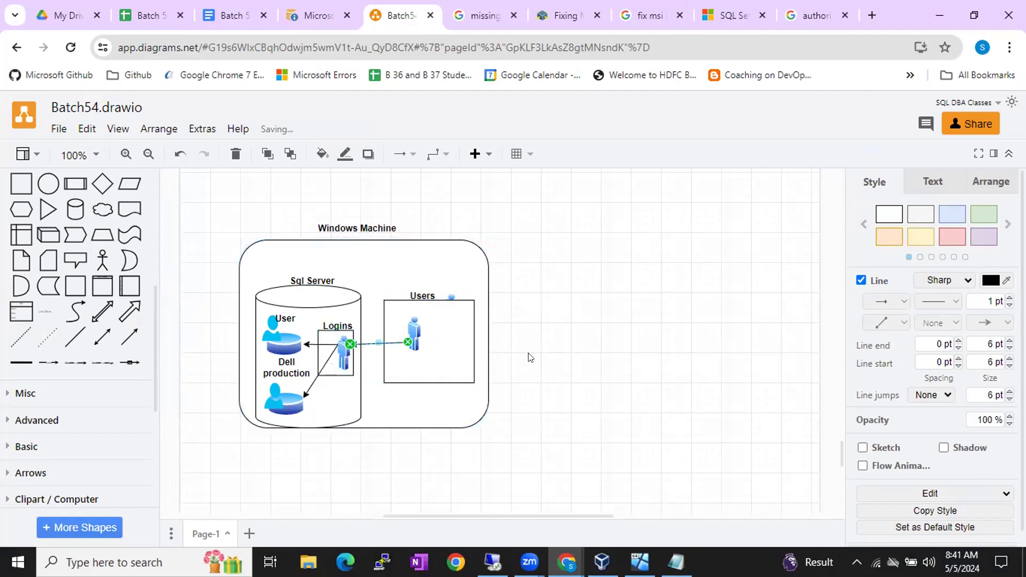
click(529, 358)
Move the figure in the Users box slightly down and adjust the arrow's end on the Logins figure so the line runs level
click(413, 336)
drag(412, 337, 416, 345)
click(553, 346)
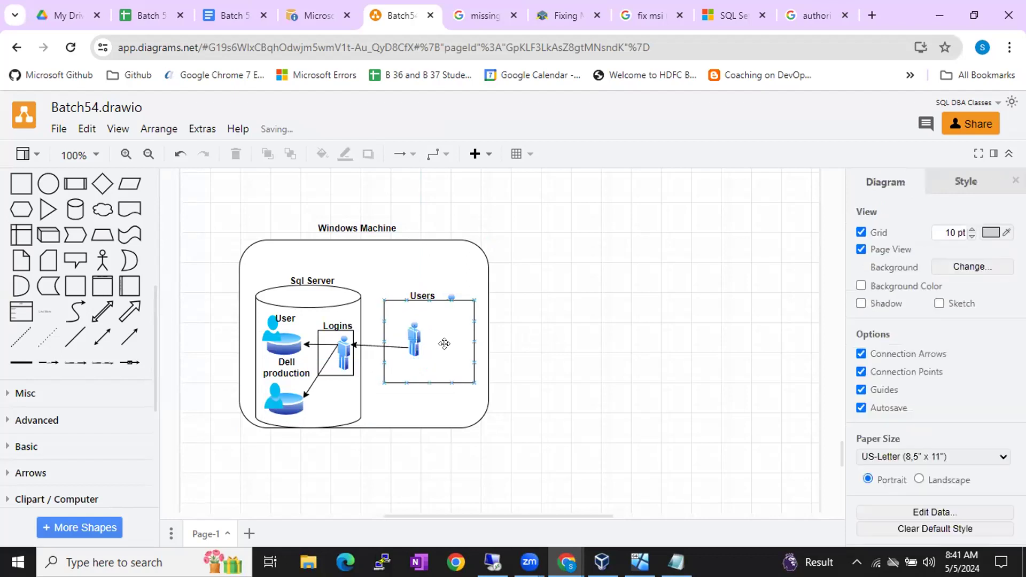
click(440, 323)
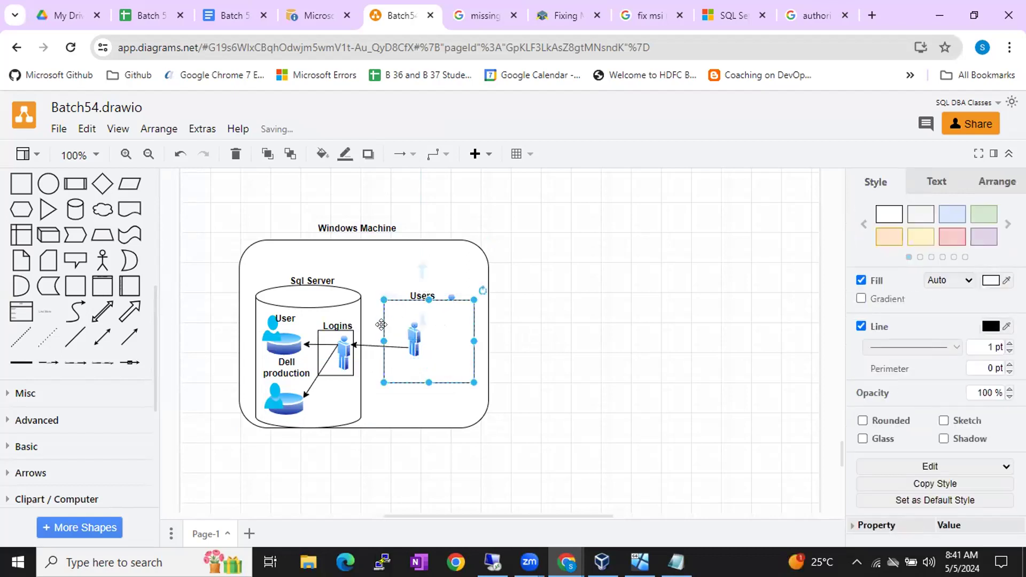
click(368, 346)
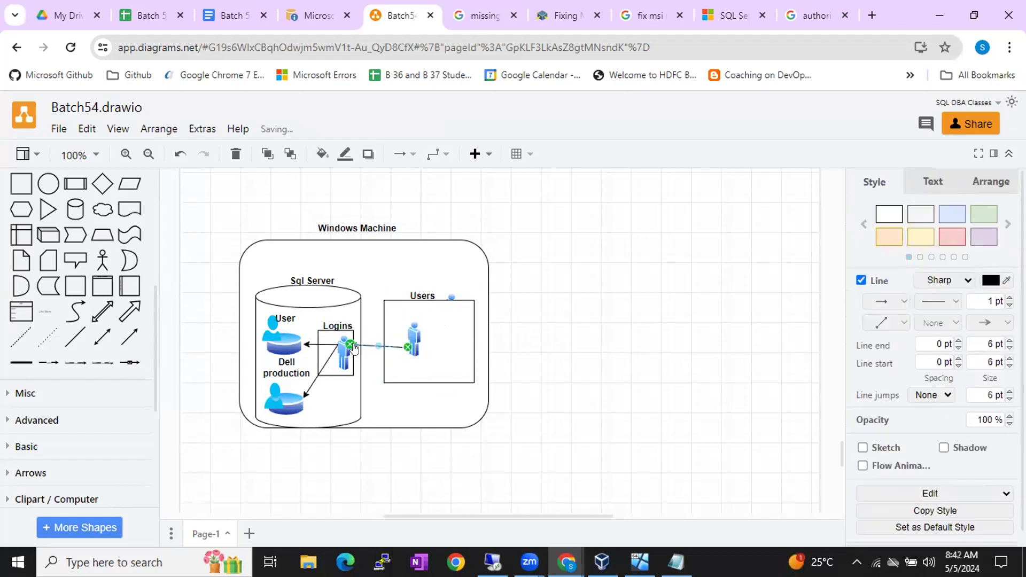
drag(352, 348, 349, 346)
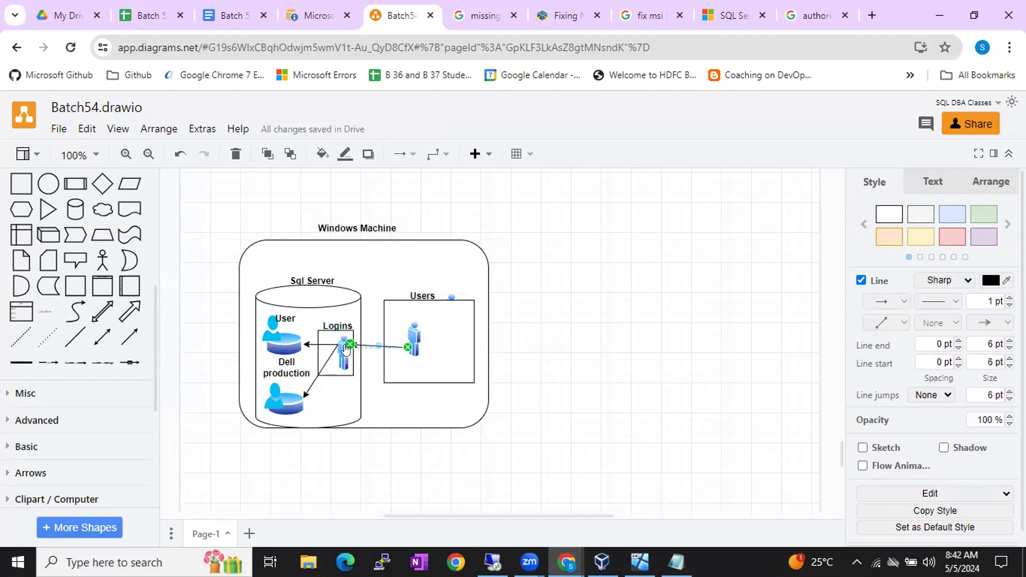
click(556, 360)
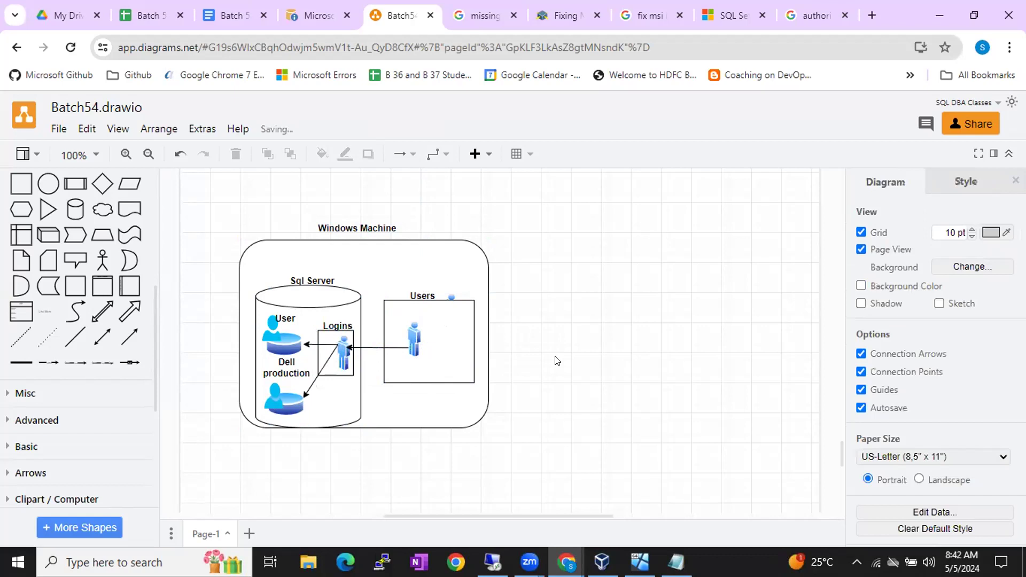
click(314, 302)
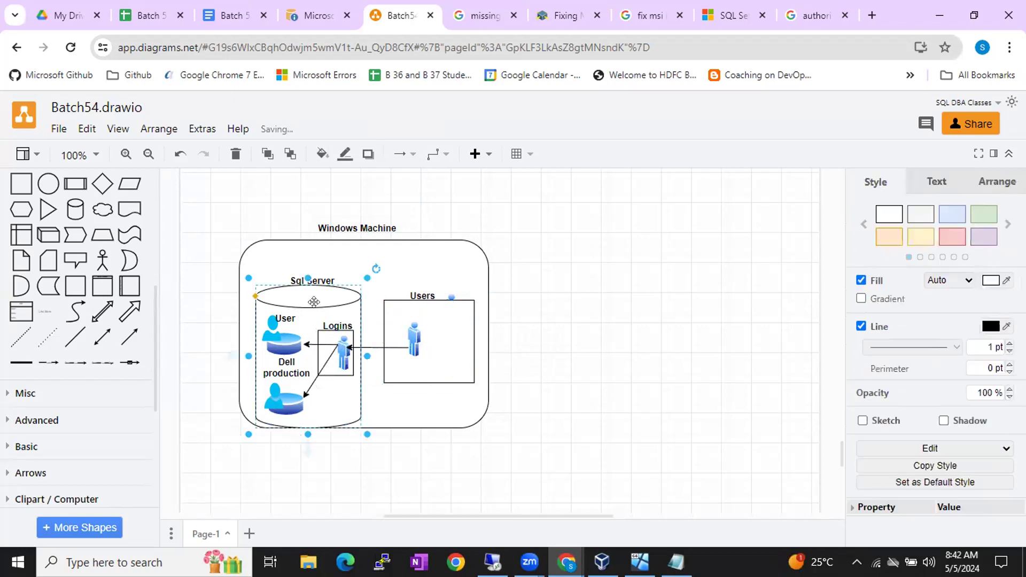
click(444, 336)
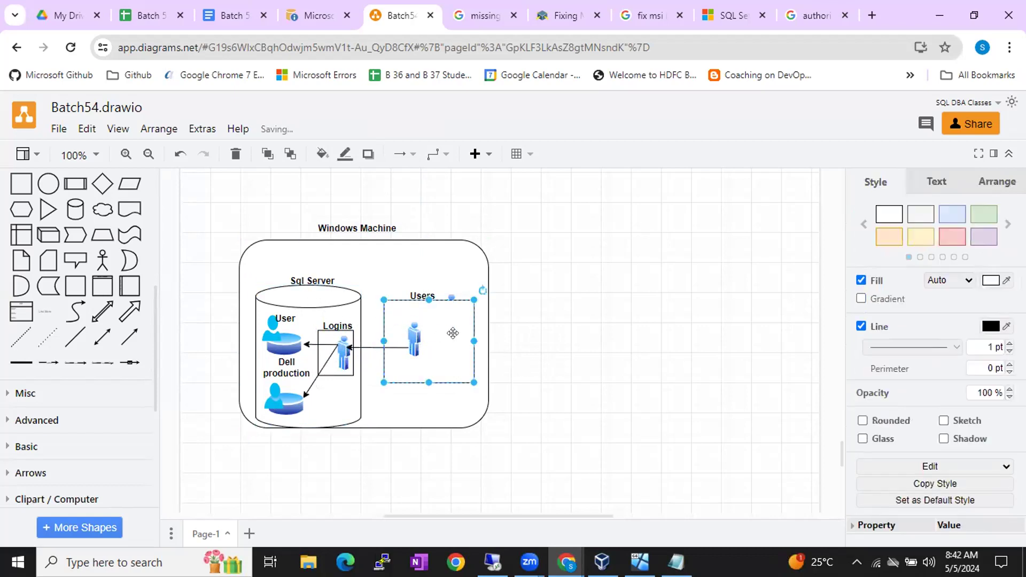
click(417, 336)
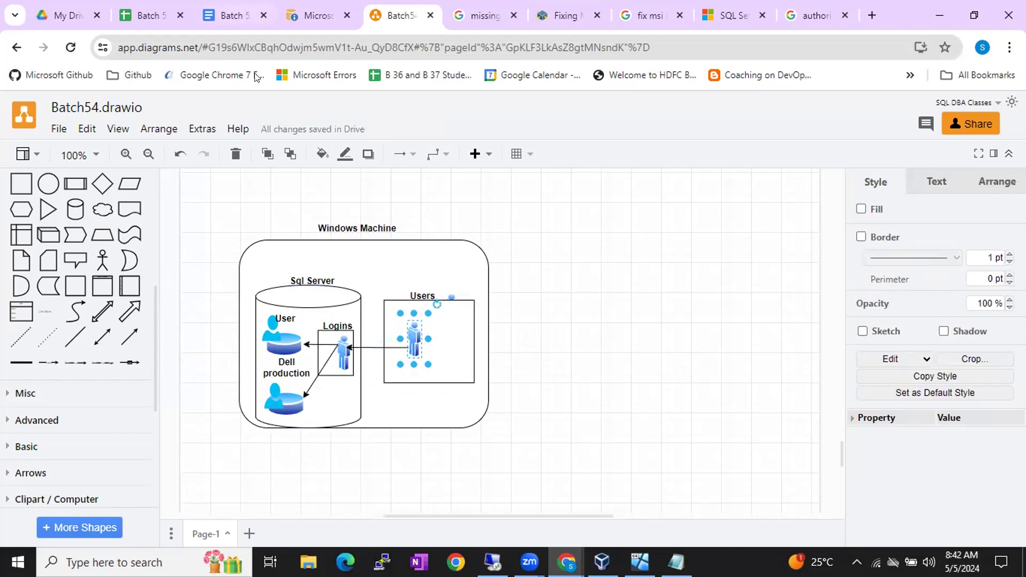
In the running notes document, add the line "To Crete windows login we should have Windows user in the windows Level" under Windows Login
click(249, 16)
click(522, 431)
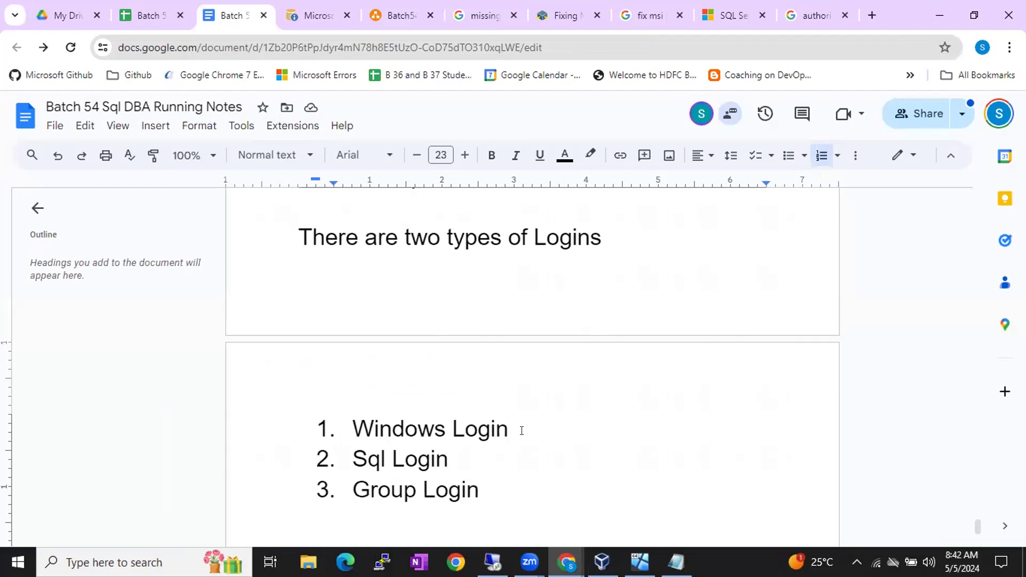
key(Return)
text(T)
key(BackSpace)
key(BackSpace)
text(t)
key(BackSpace)
text(To Crete windows c)
key(BackSpace)
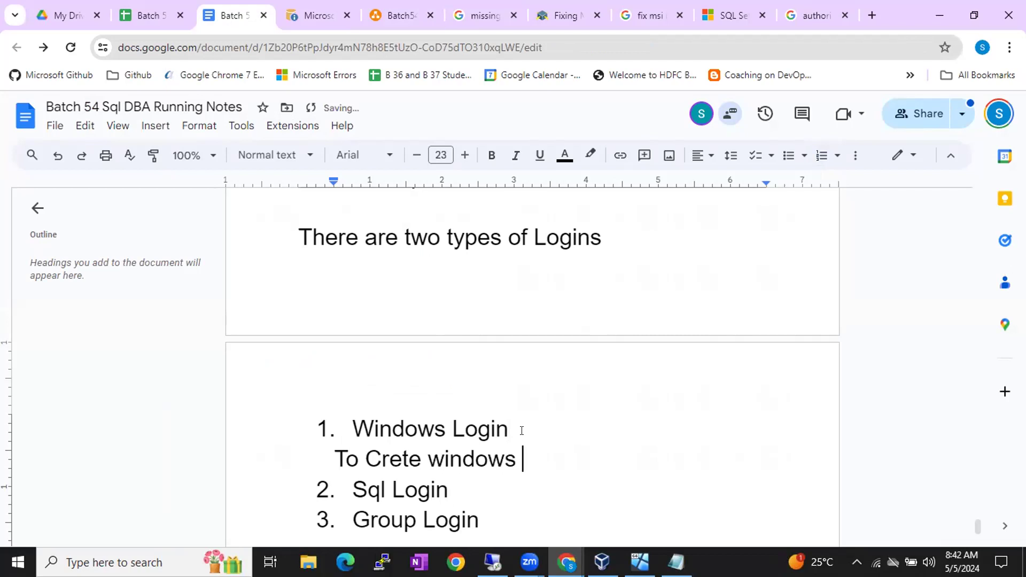
text(login we s)
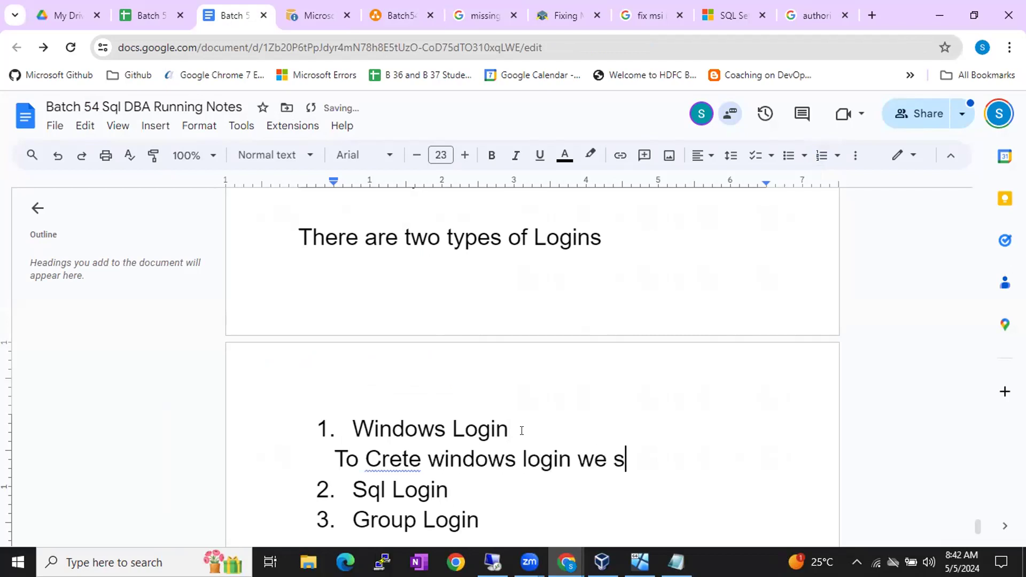
text(hoyld)
key(BackSpace)
key(BackSpace)
key(BackSpace)
text(uld)
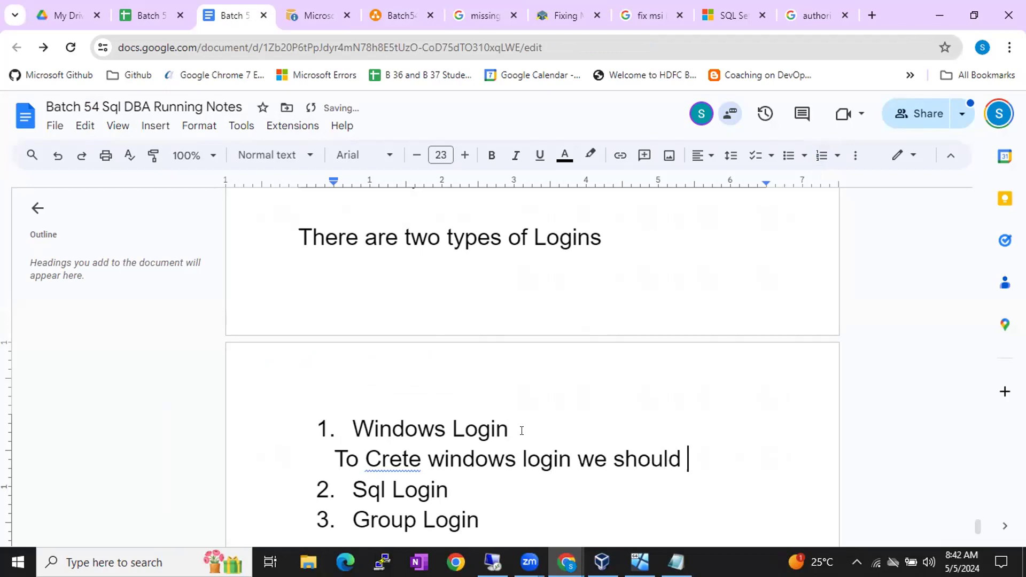
text( have Windo)
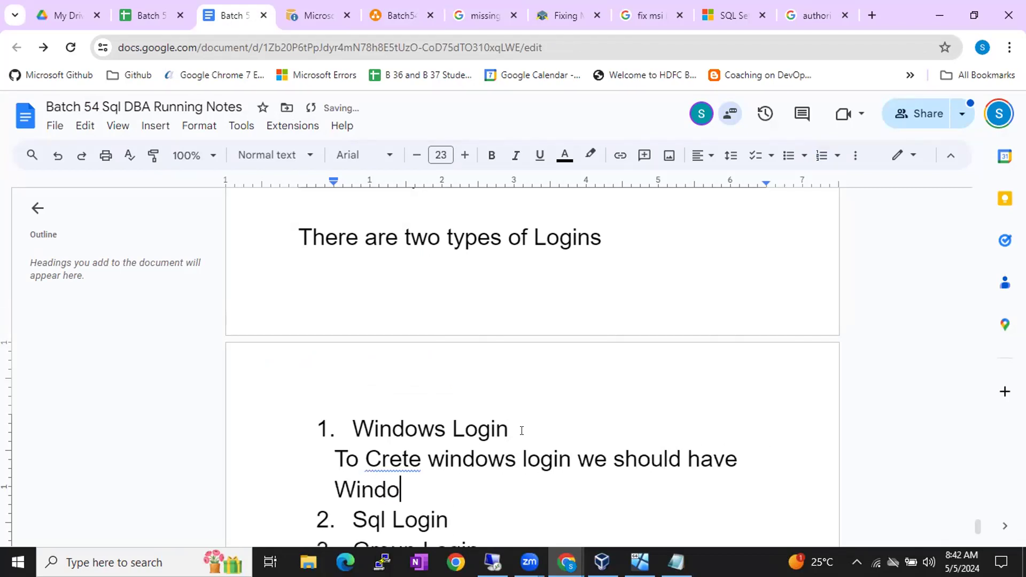
text(ws user )
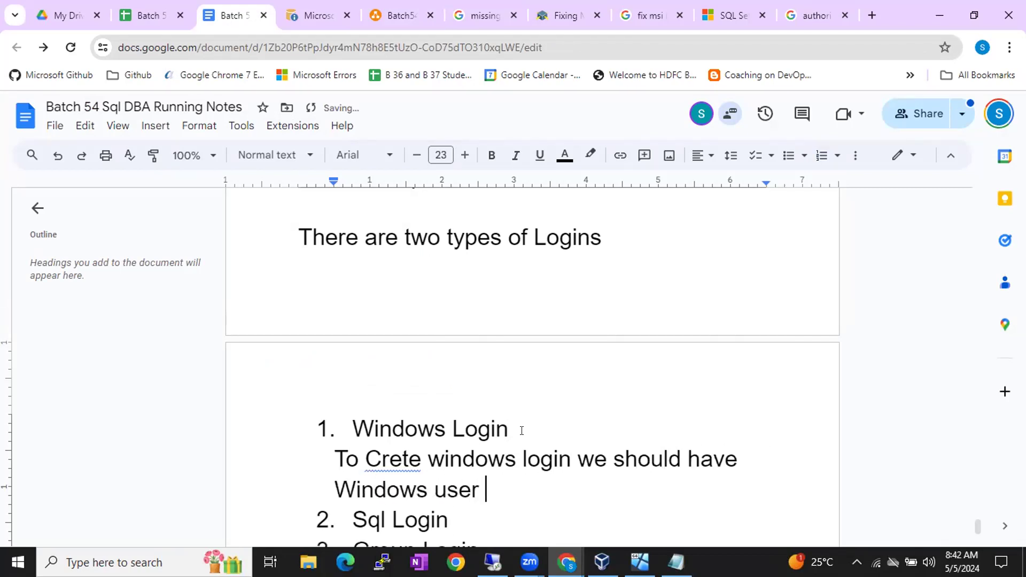
text(in the win)
key(BackSpace)
key(BackSpace)
text(windo)
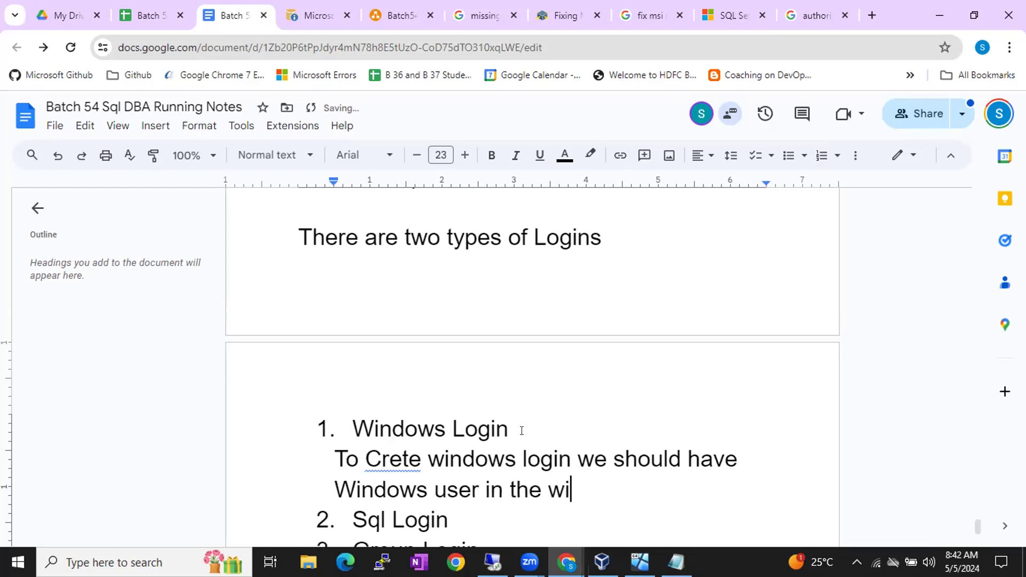
text(ws Level)
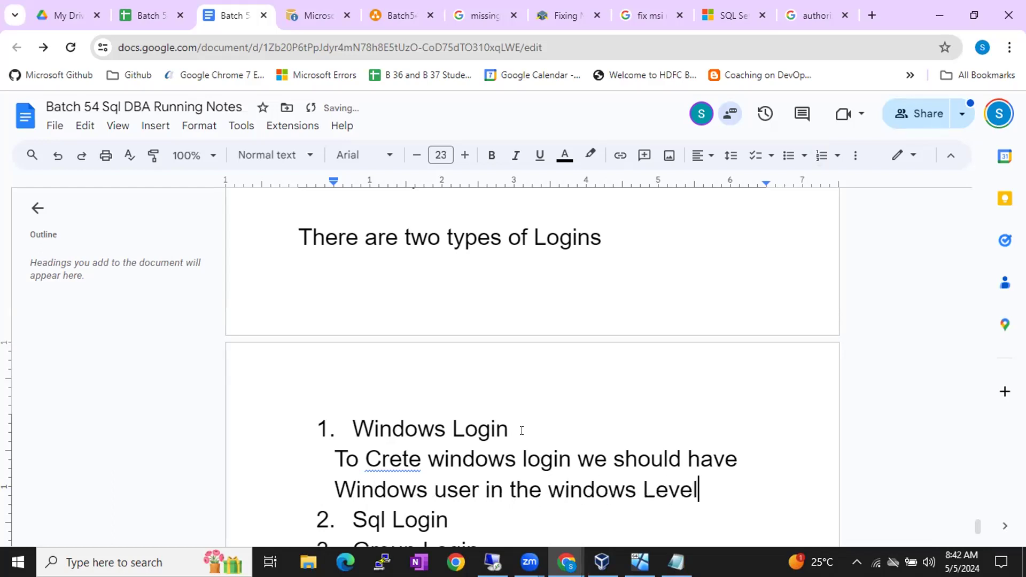
Correct the misspelled "Crete" to "Create" in the Windows Login note
right_click(390, 459)
mouse_move(416, 381)
click(419, 362)
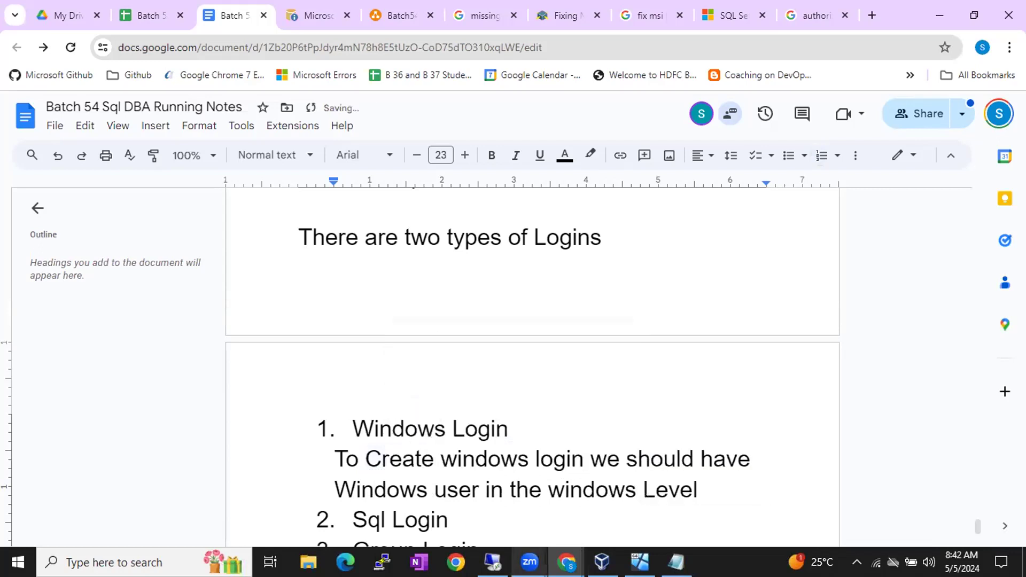
Switch to SQL Server Management Studio and start a new login under the server's Security Logins
key(alt+Tab)
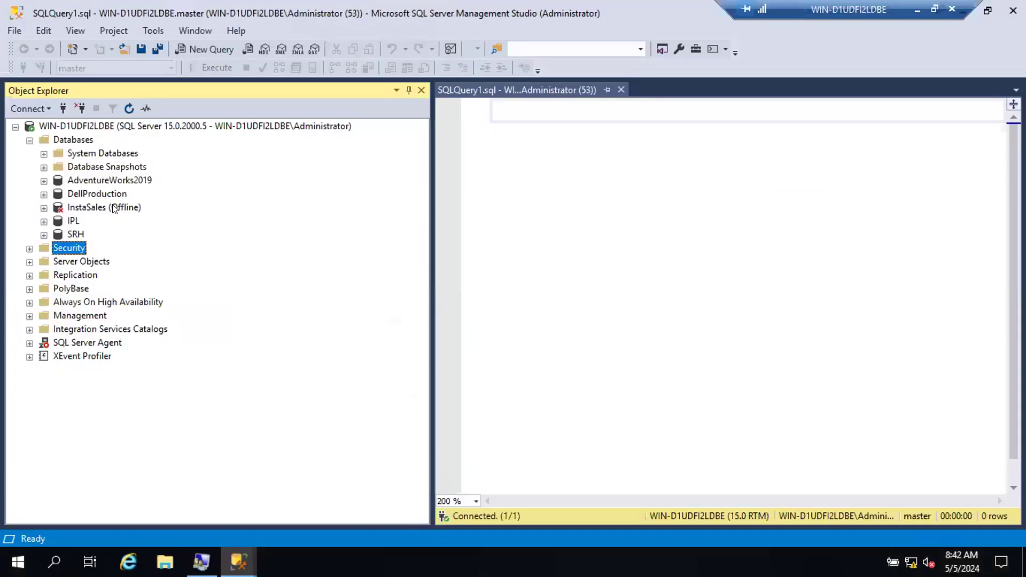
click(30, 249)
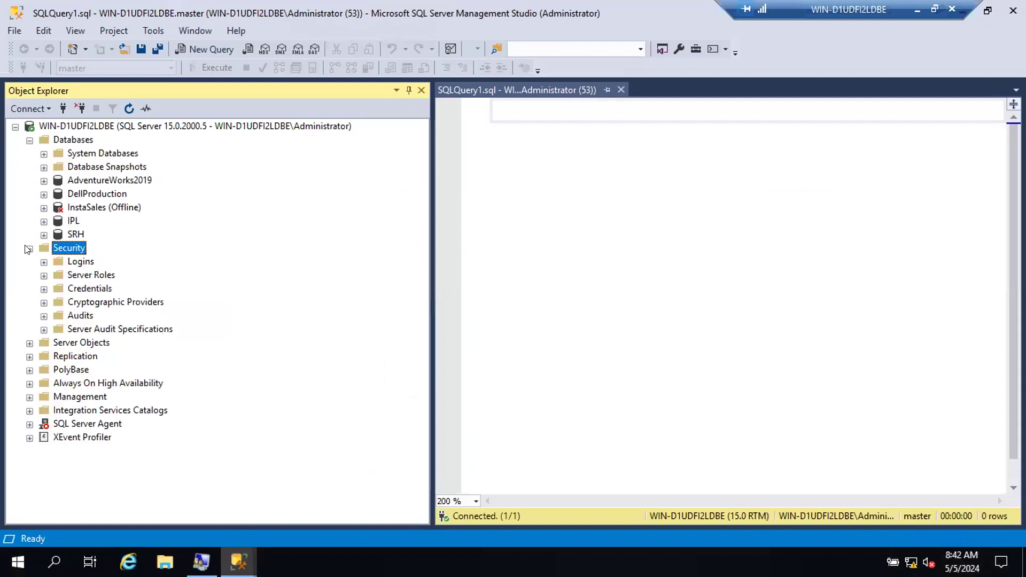
click(45, 262)
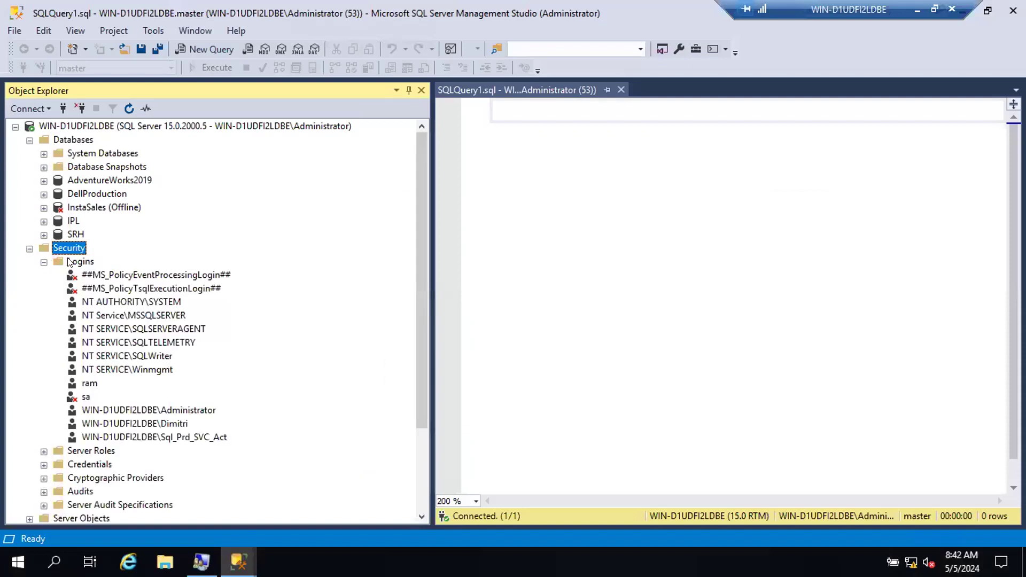
right_click(69, 262)
click(91, 268)
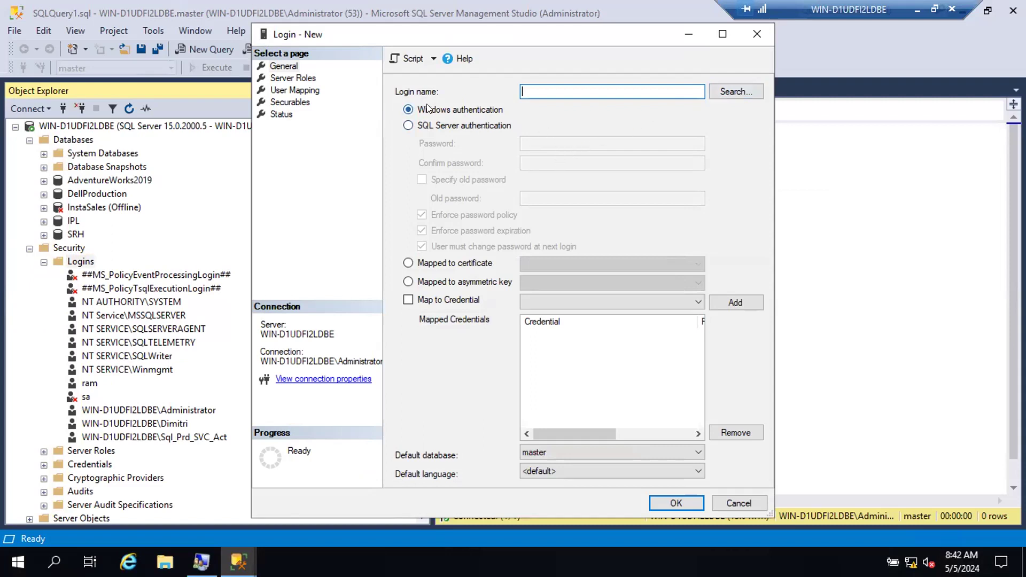
Try to look up a Windows user by first name for the new login and check the name
click(717, 92)
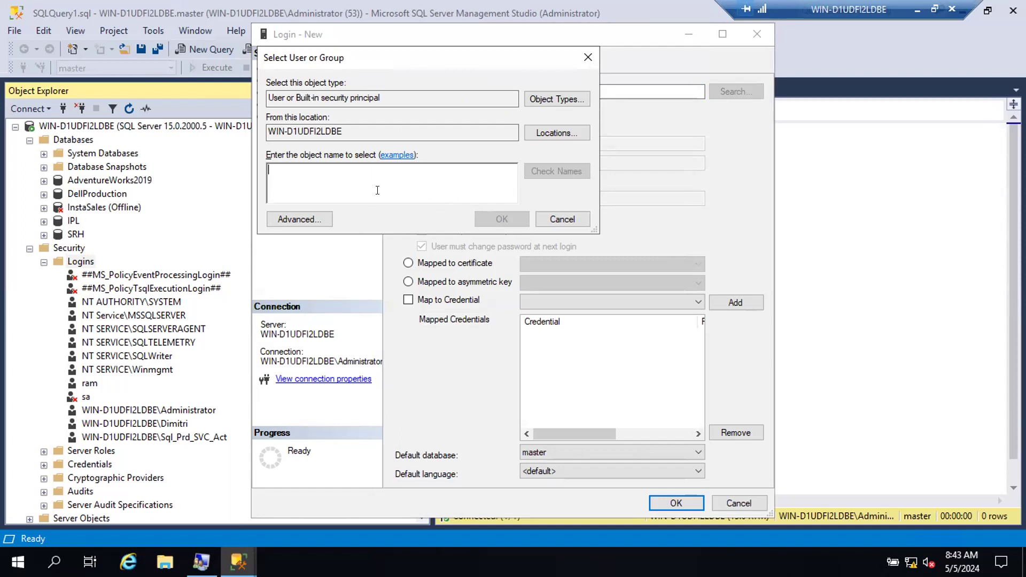
text(M)
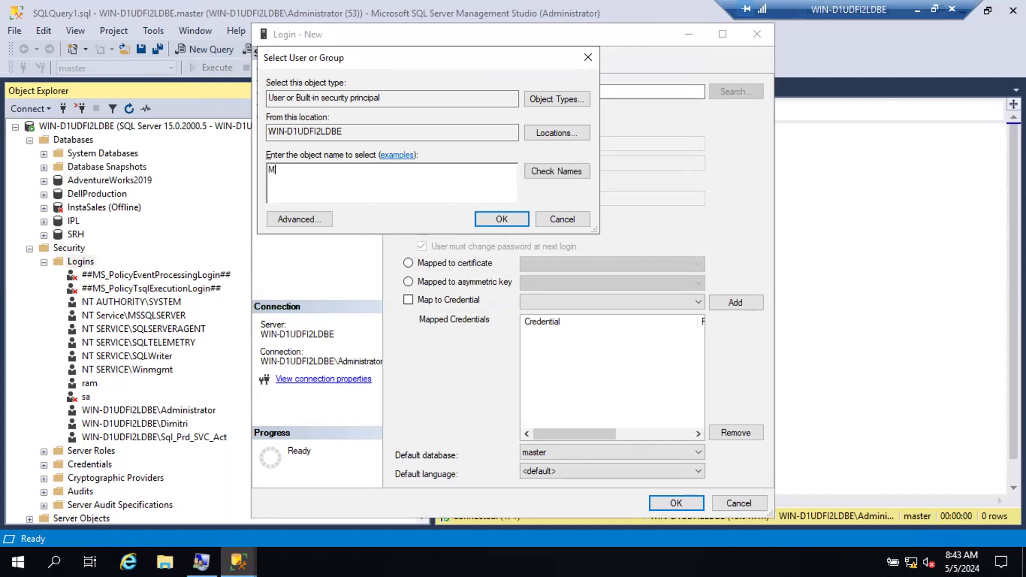
text(anjunath)
click(531, 171)
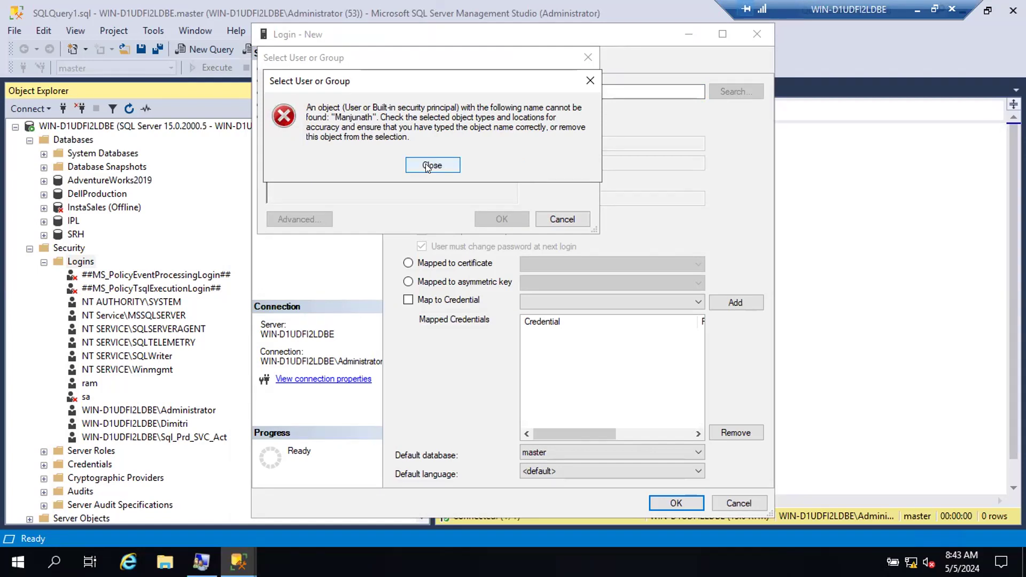
Review the Windows Login note in the running notes, highlighting its first line, and return to the remote SQL Server session
click(916, 9)
scroll(516, 378, down, 2)
drag(334, 384, 715, 383)
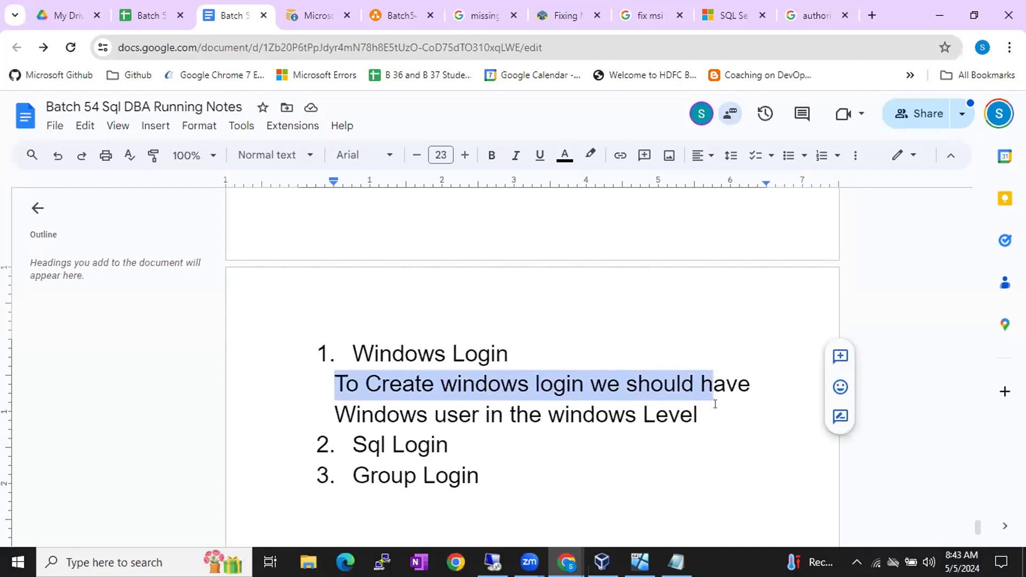
click(493, 563)
click(428, 488)
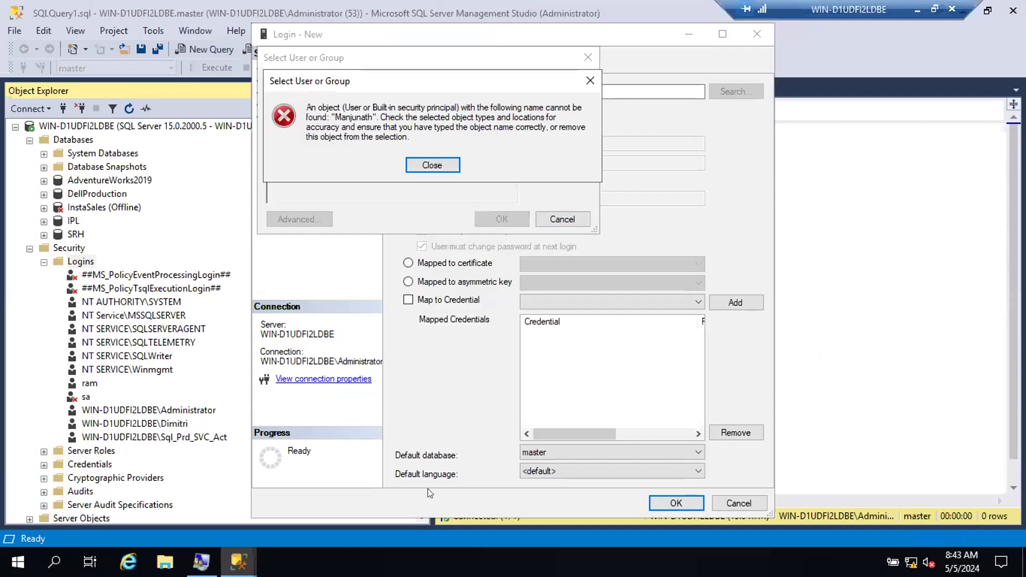
click(202, 562)
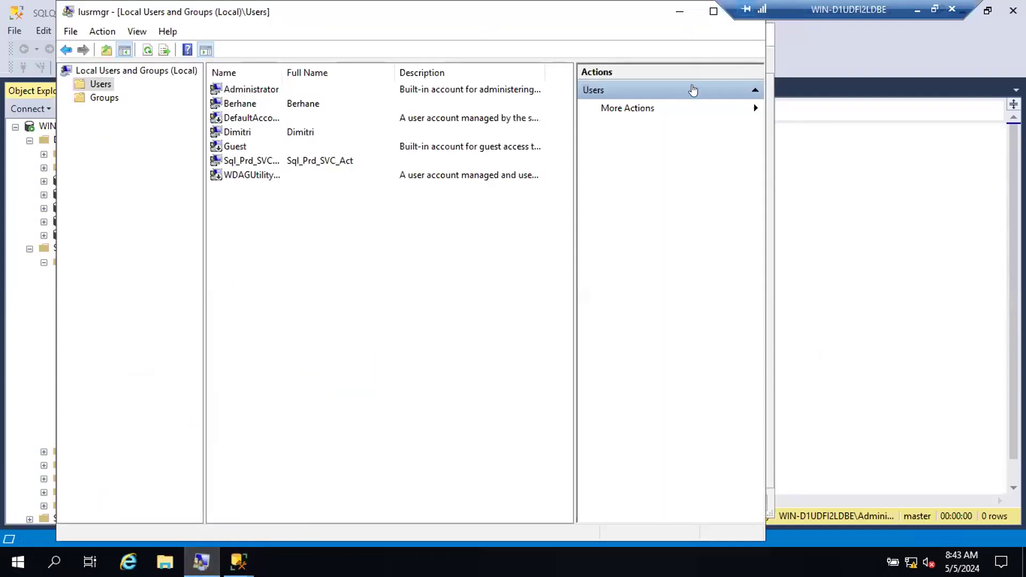
drag(608, 16, 621, 73)
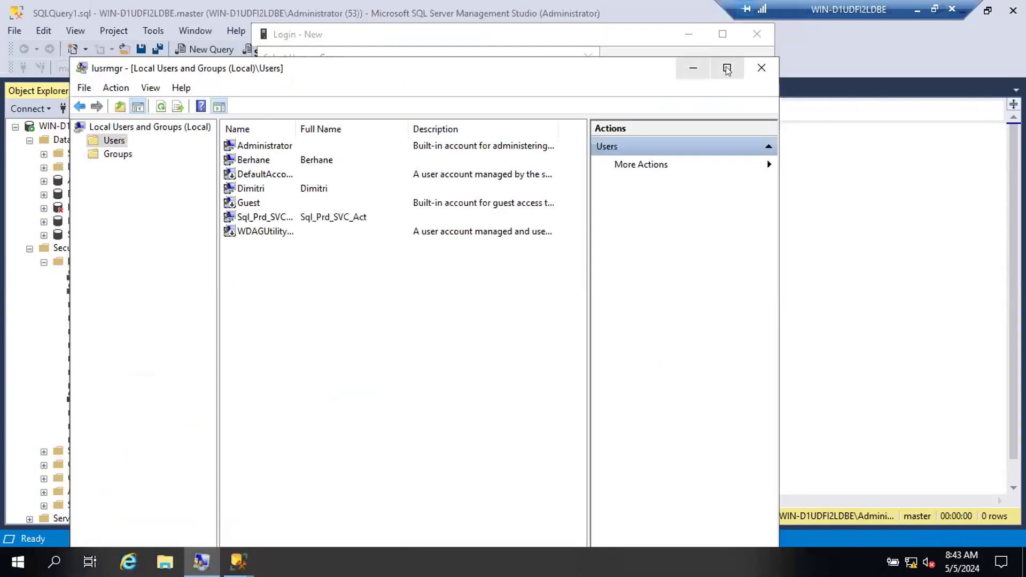
click(761, 67)
Run lusrmgr.msc to list the machine's local users, and dismiss the name error in the new login's user selection
key(super+r)
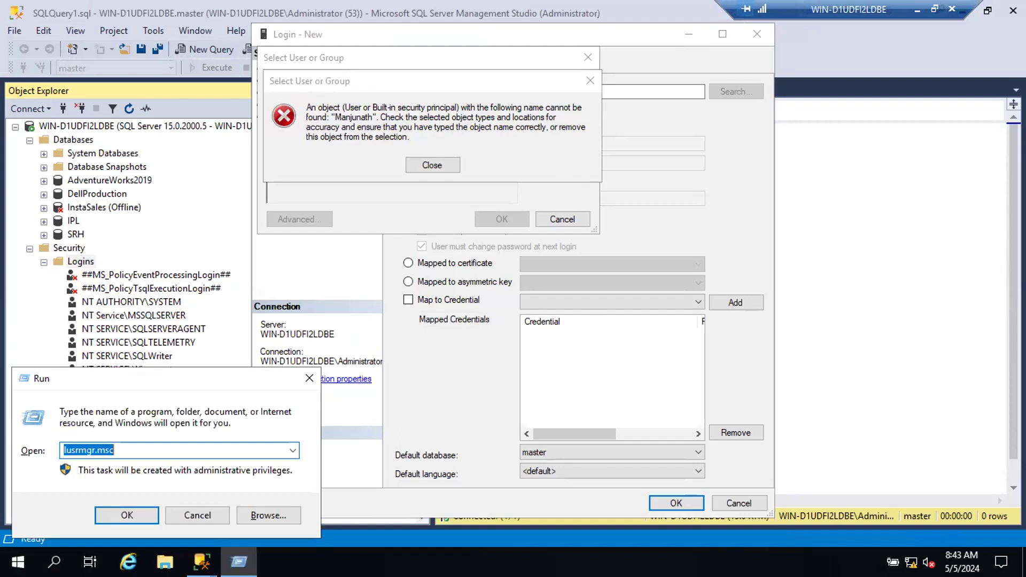
click(127, 515)
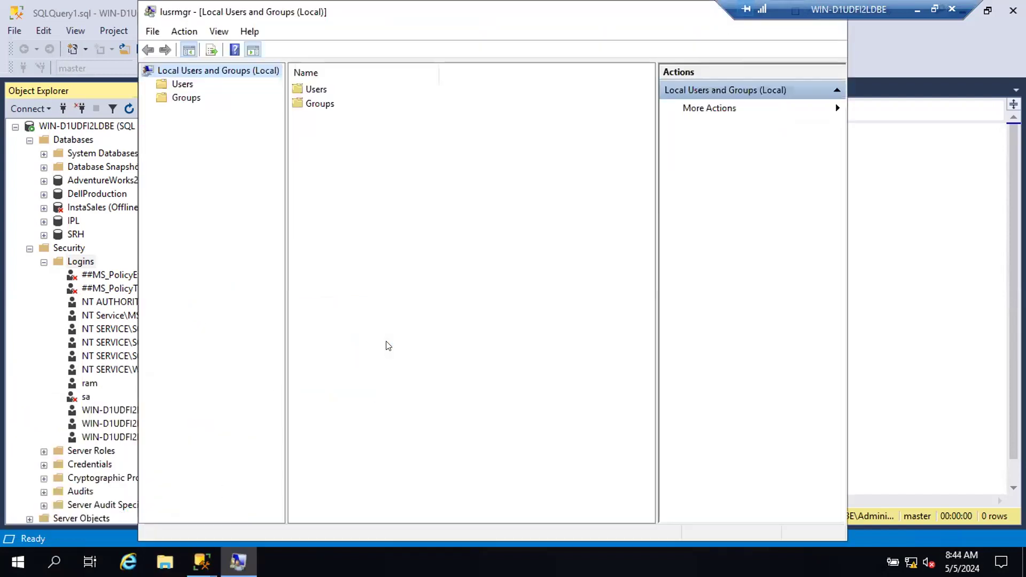
double_click(303, 88)
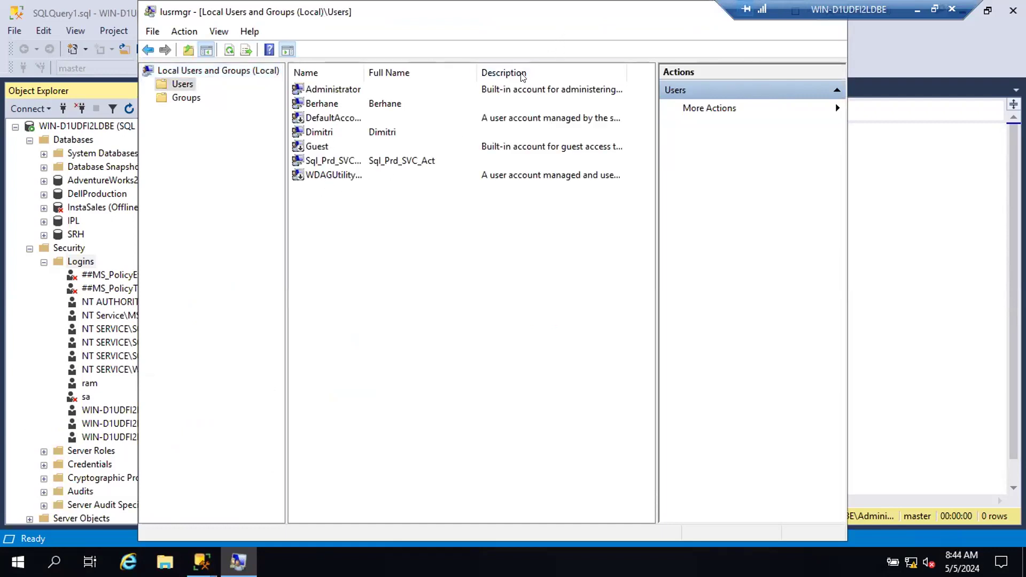
drag(632, 17, 571, 76)
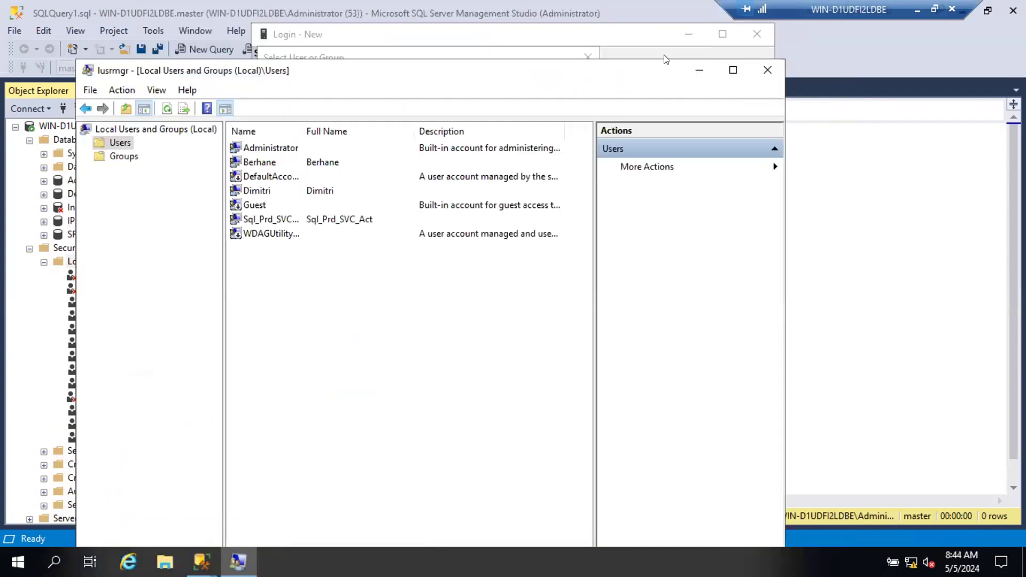
click(699, 72)
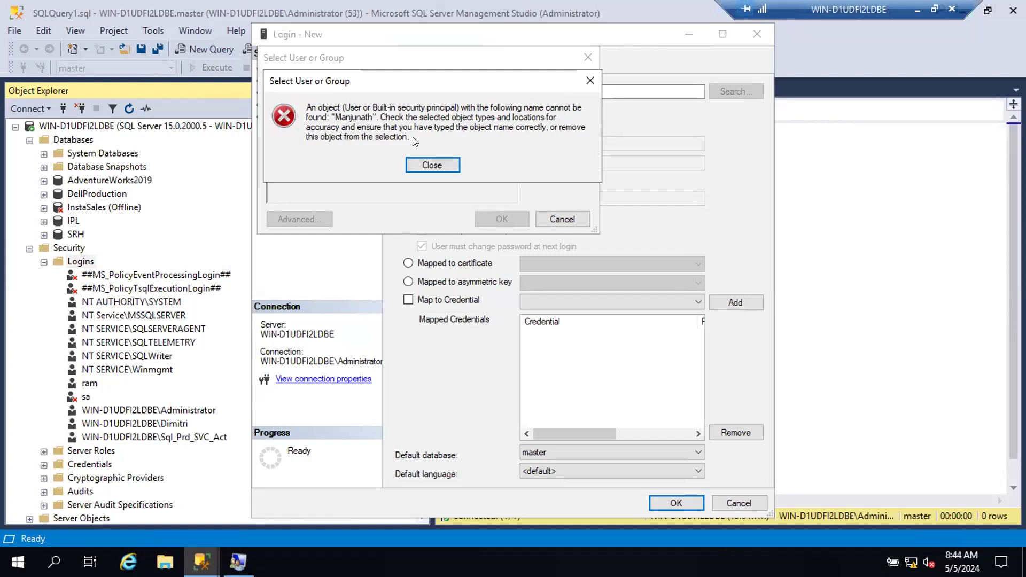
click(453, 163)
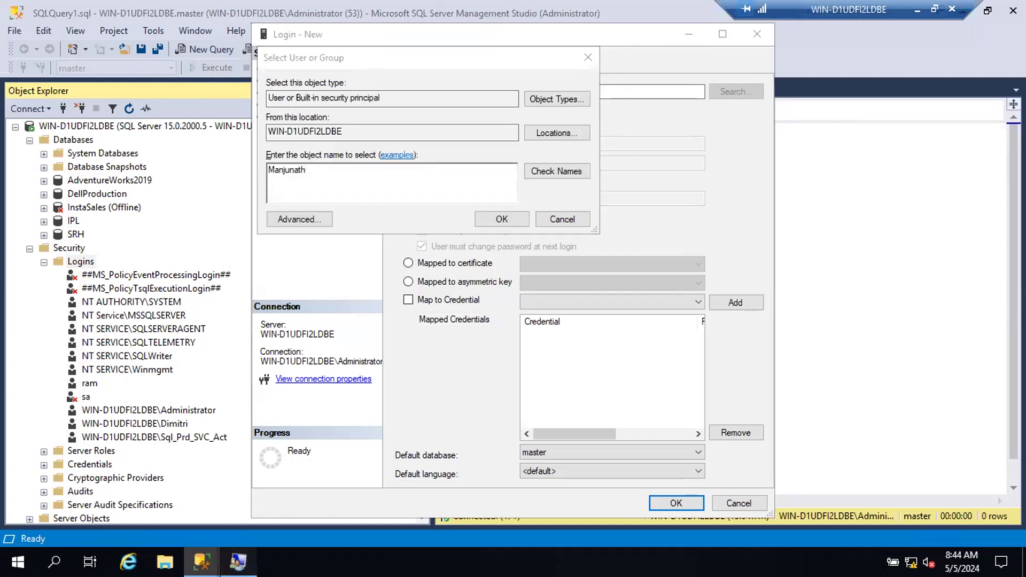
In Local Users and Groups, start a new user, fill in the user name, and enter and confirm the account password
click(237, 562)
right_click(273, 283)
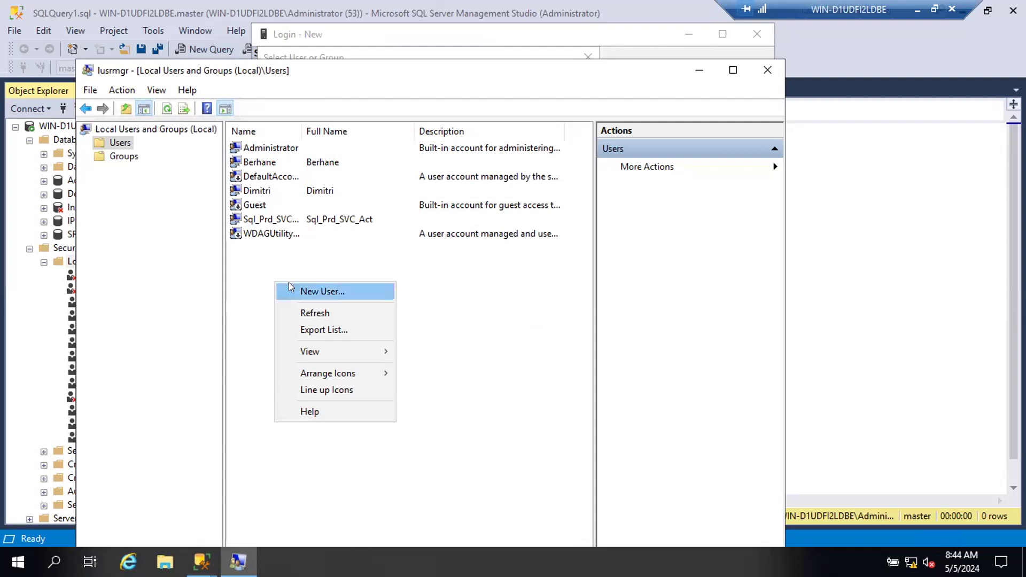
click(291, 287)
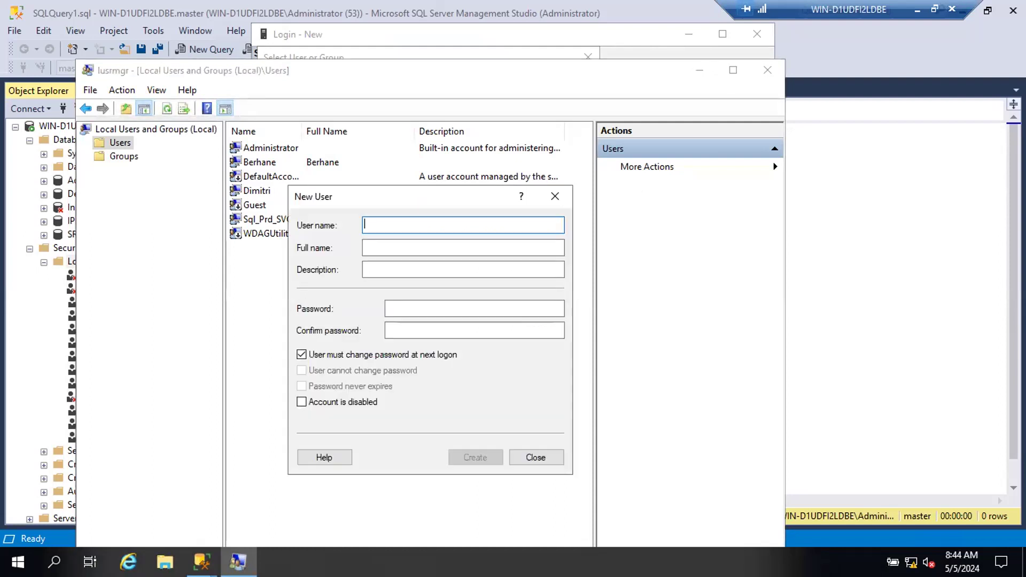
text(Manjunath)
key(Tab)
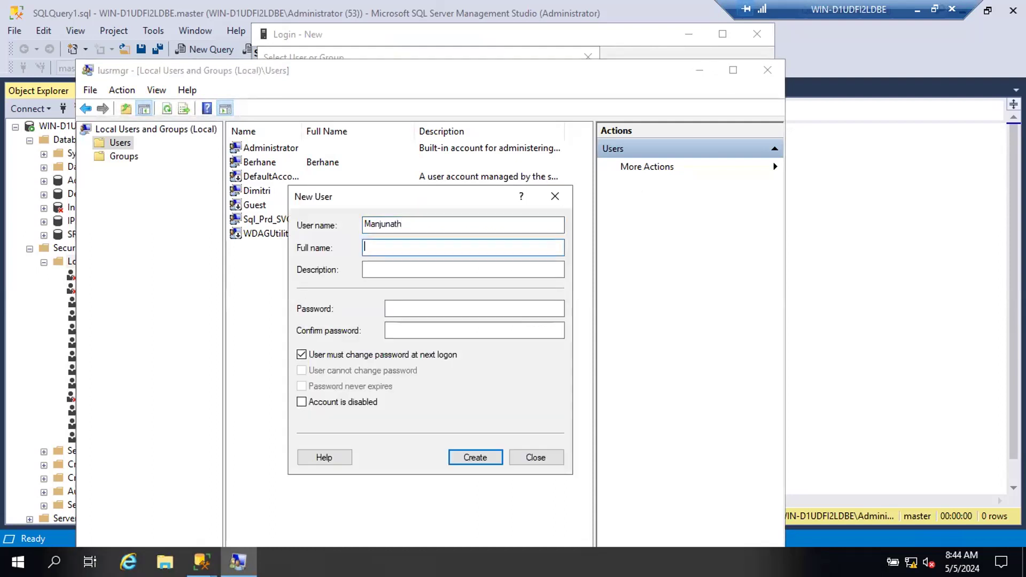
key(Tab)
key(Tab)
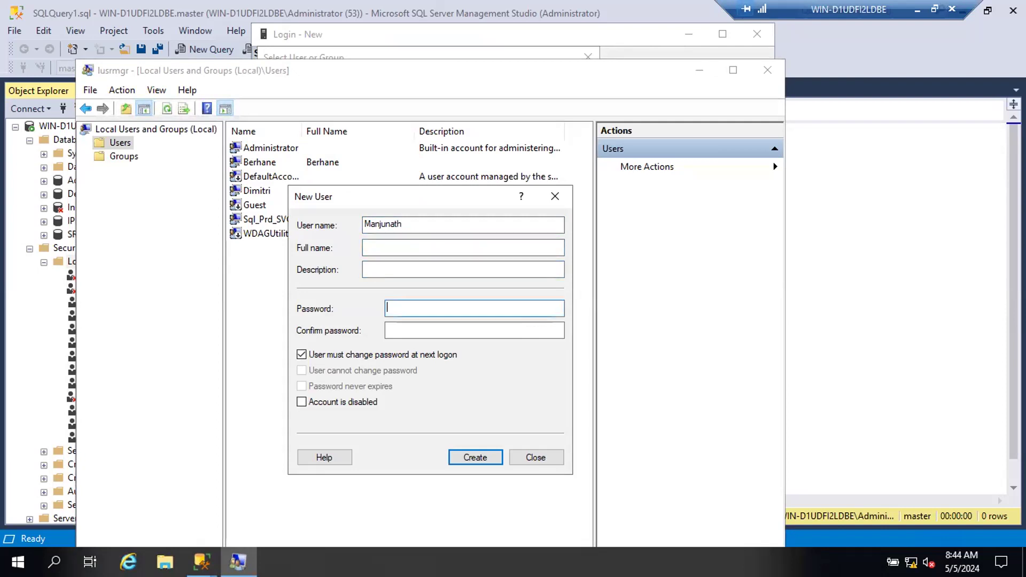
text(•••••••)
key(Tab)
text(••••••)
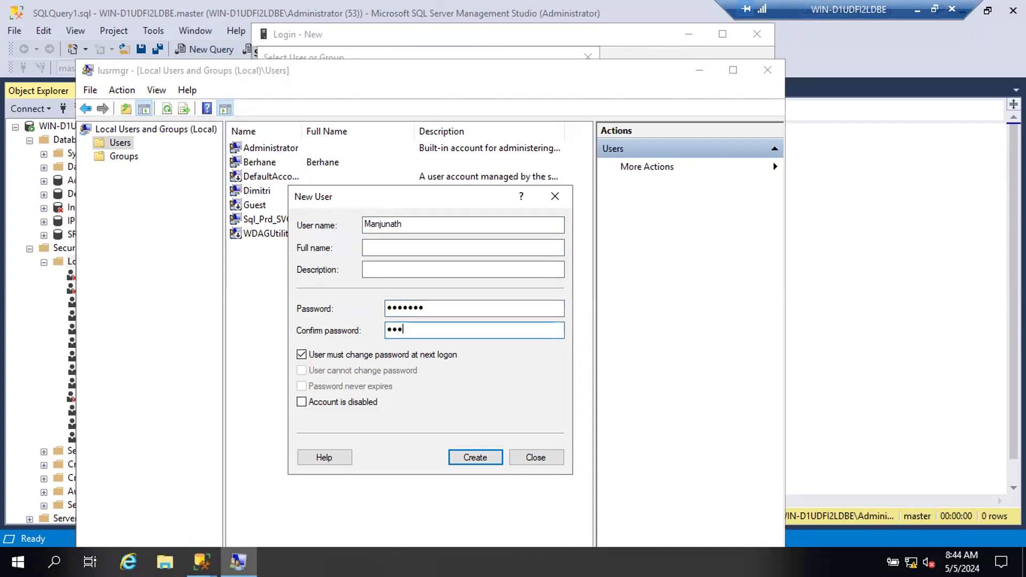
text(•)
Turn off the password change at next logon, enable User cannot change password and Password never expires, and create and select the user
click(302, 355)
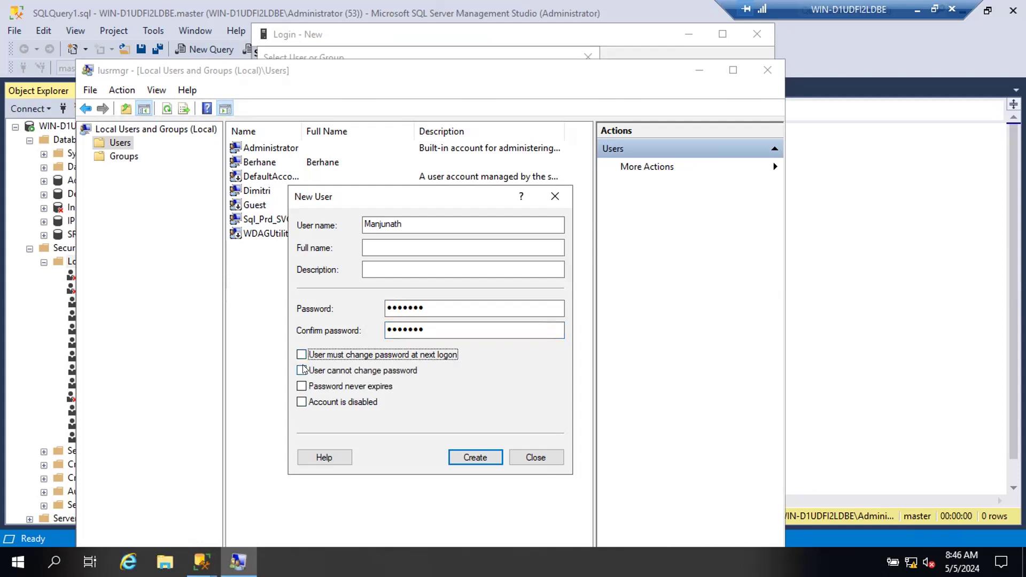
click(302, 371)
click(302, 386)
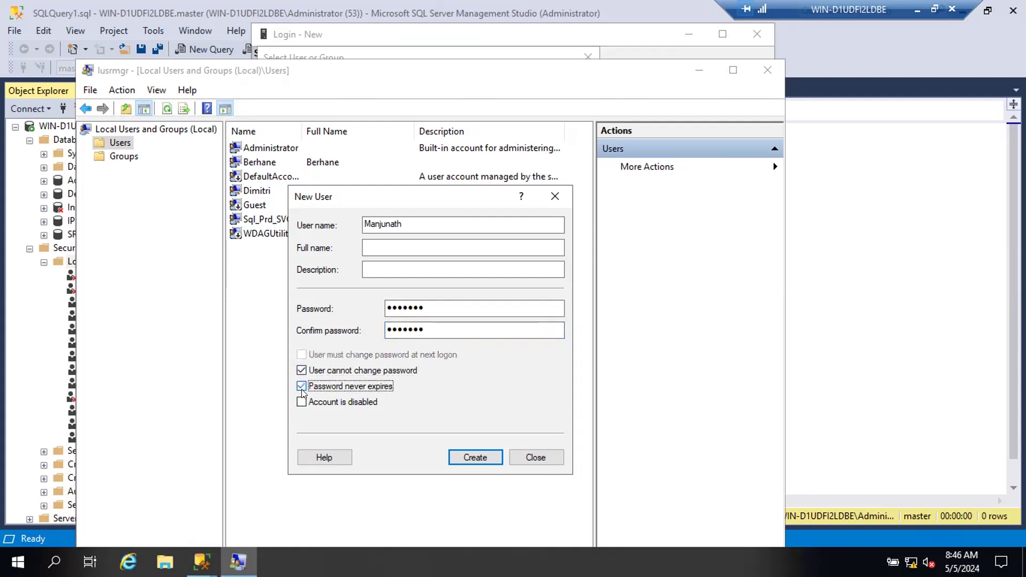
click(483, 462)
click(523, 460)
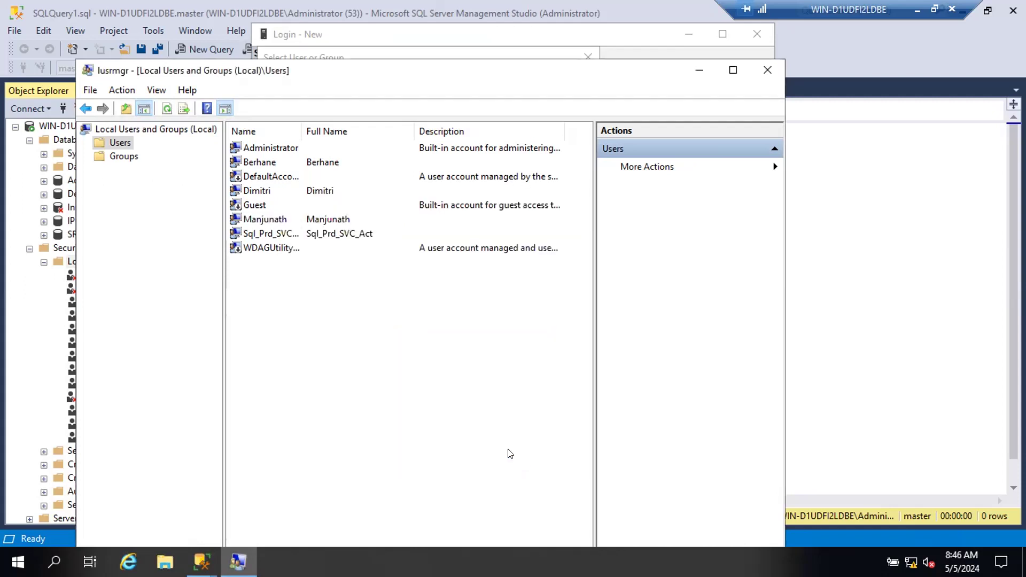
click(282, 220)
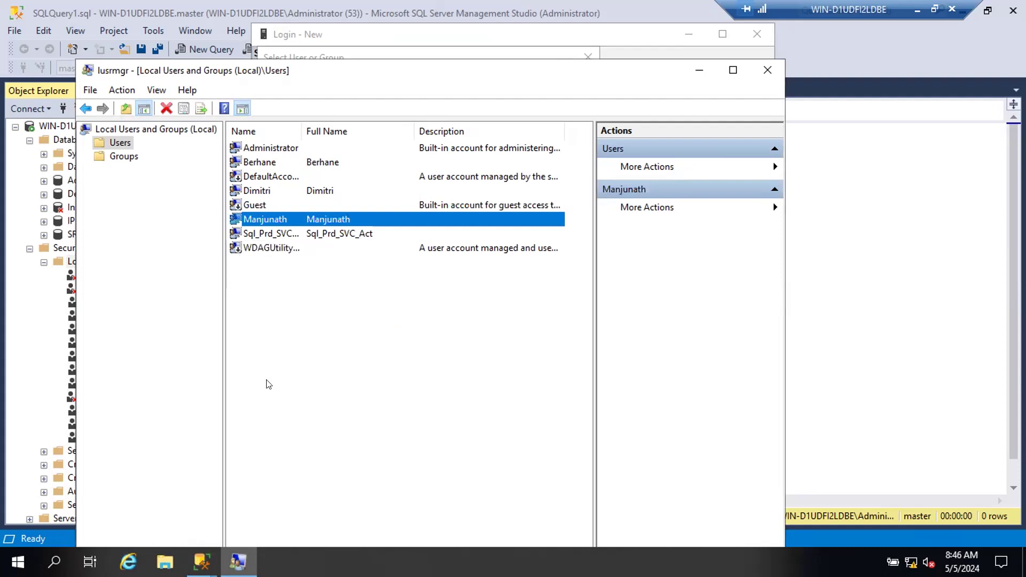
Back in the new login's user selection, check the name of the newly created Windows user and accept it as the login name
click(201, 562)
click(362, 493)
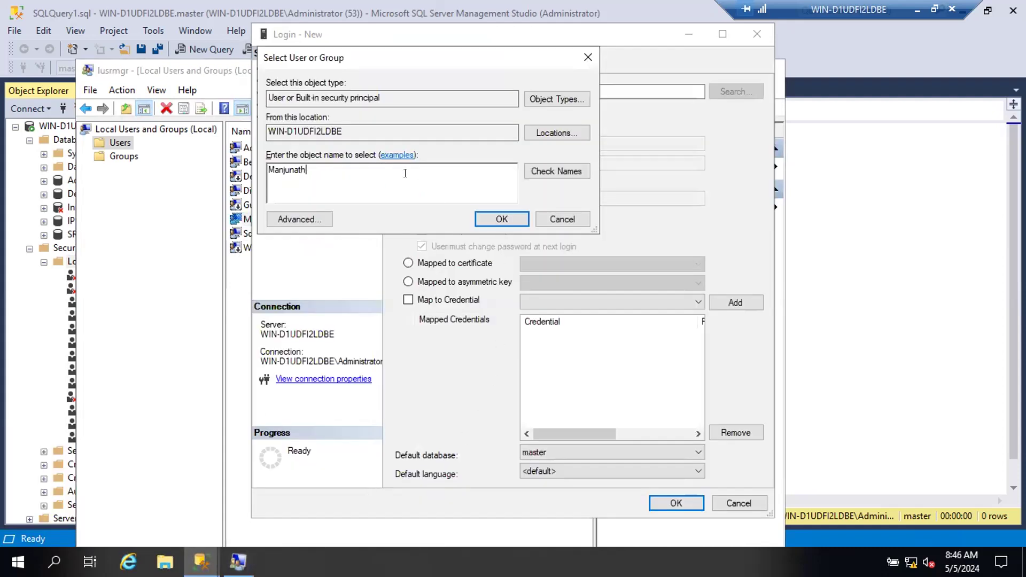
click(559, 170)
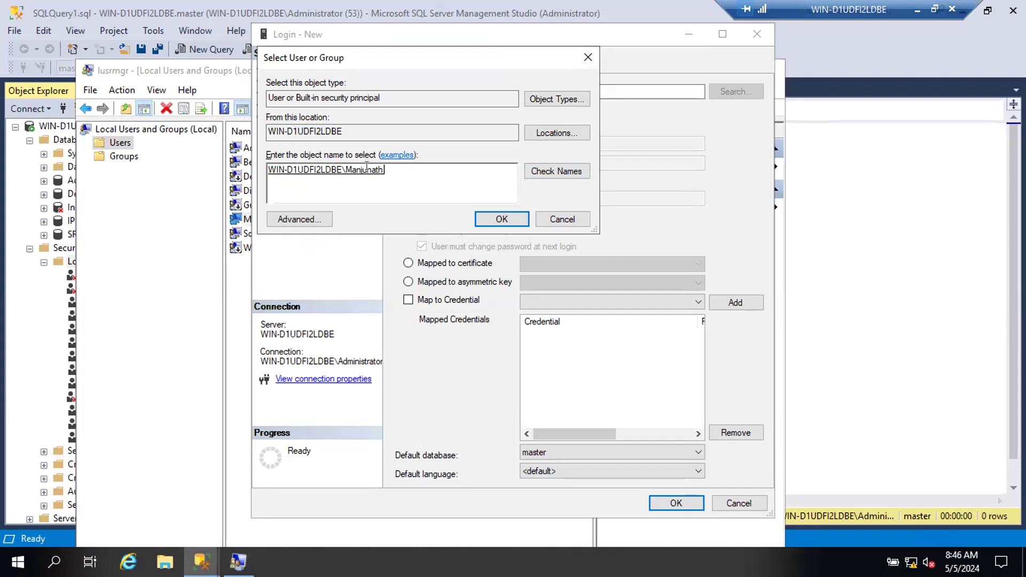
click(480, 212)
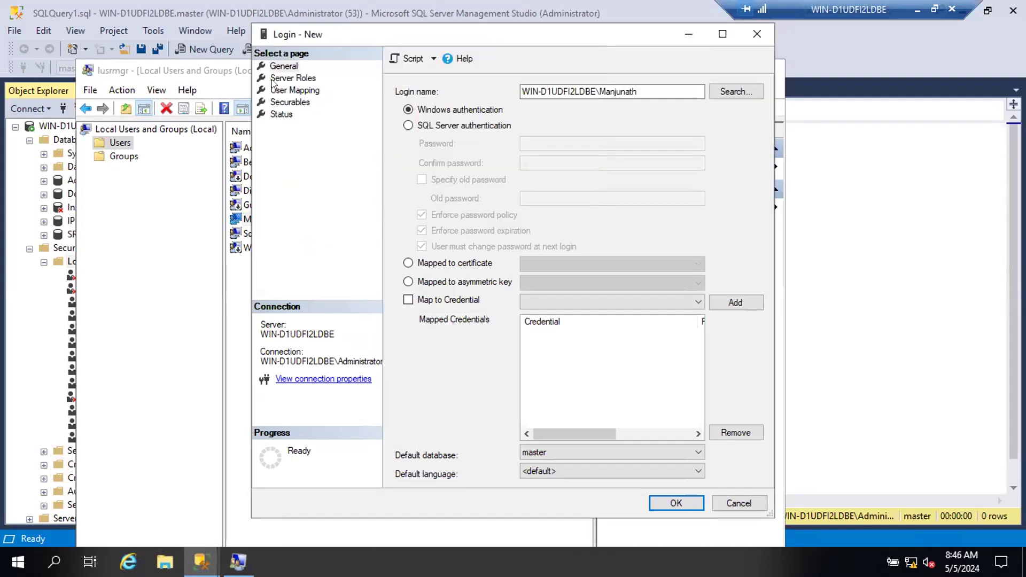
Review the new login's Server Roles and User Mapping pages, dismiss the database notice, and return to the General page
click(275, 79)
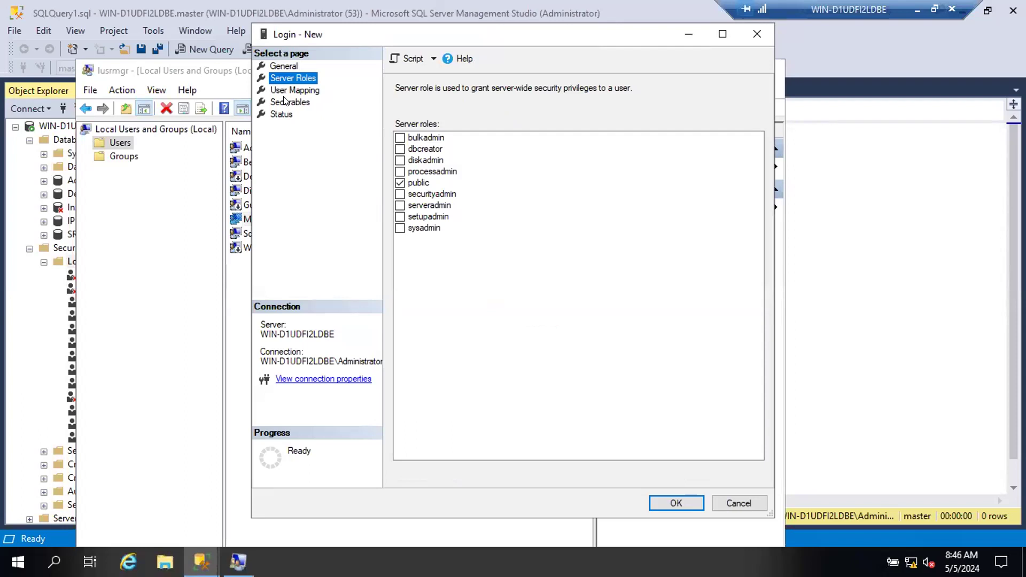
click(292, 91)
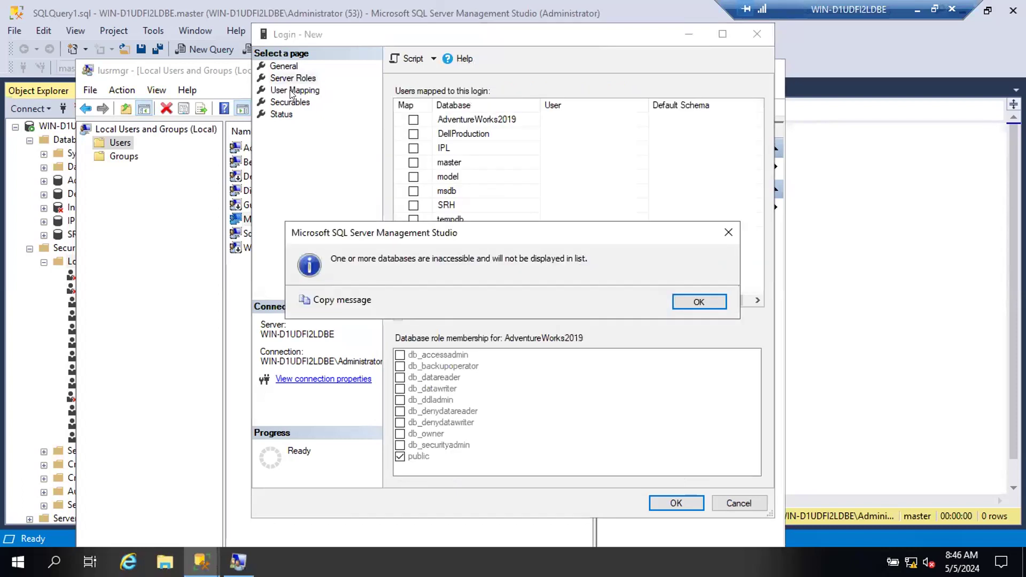
click(681, 296)
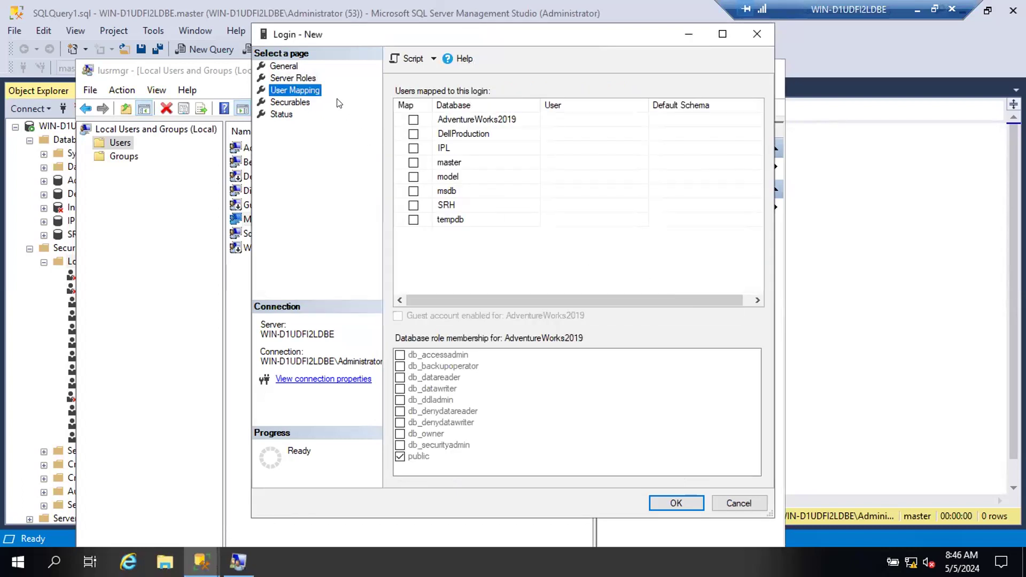
click(284, 67)
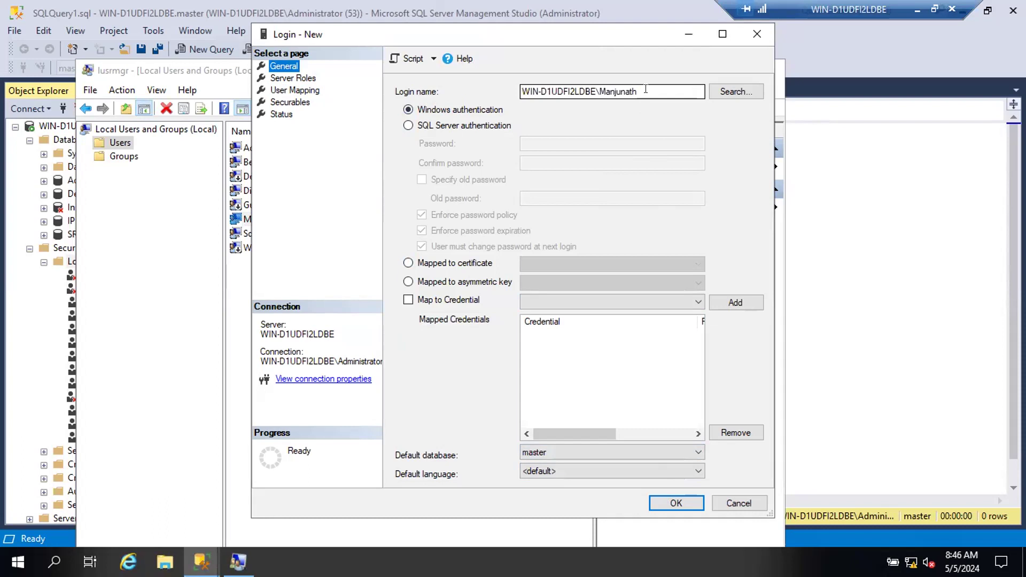
Check the Windows user in Local Users and Groups, minimize that window, and create the login with Windows authentication
click(239, 563)
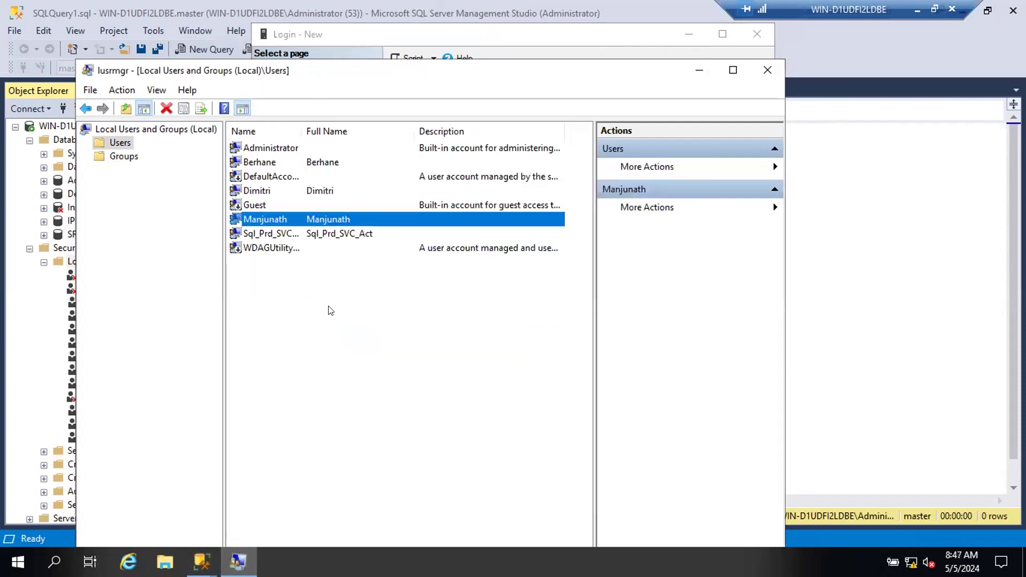
click(699, 69)
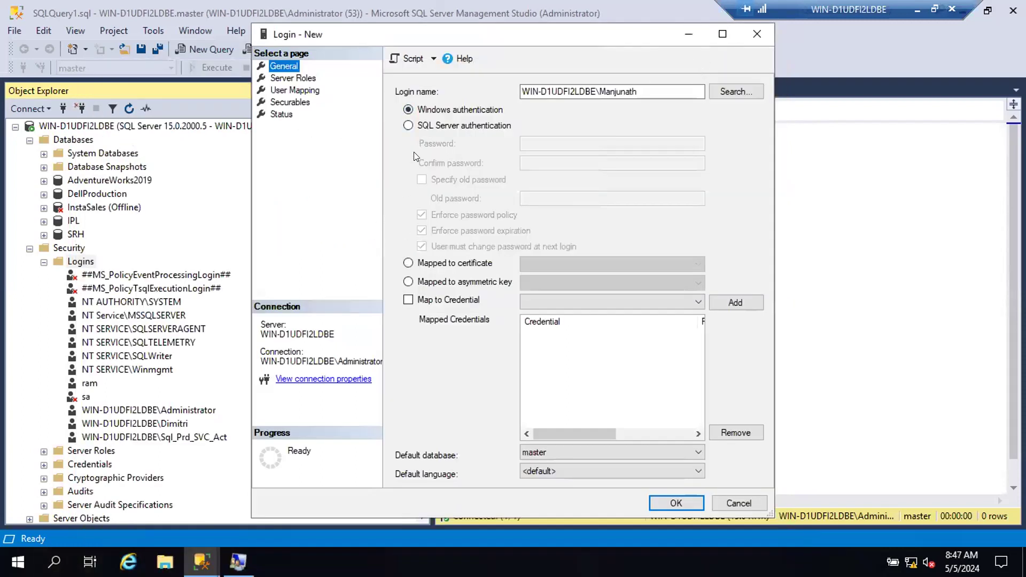
click(677, 500)
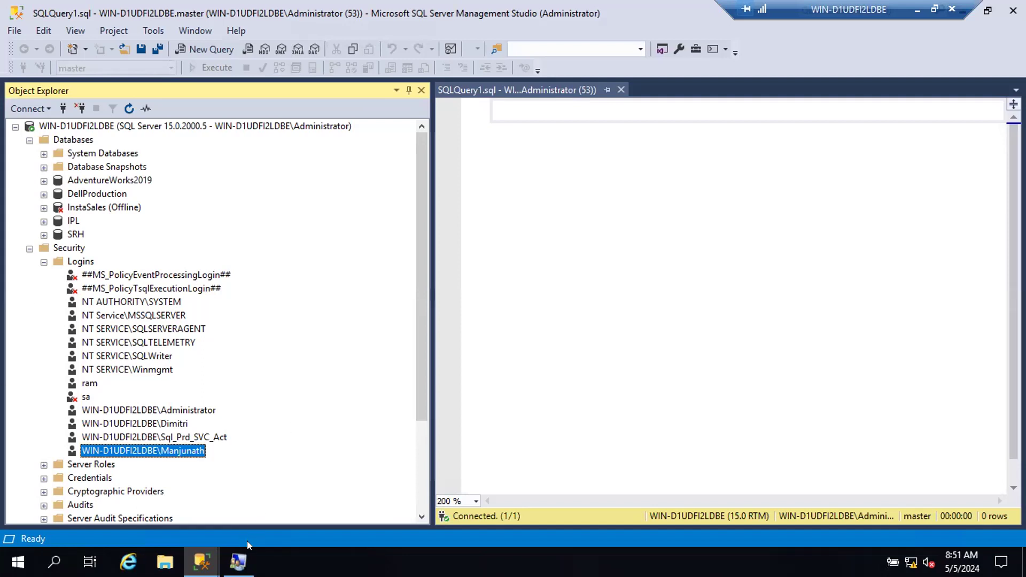
Compare the machine's user accounts in Local Users and Groups with the entries under Logins in SQL Server Management Studio
click(238, 561)
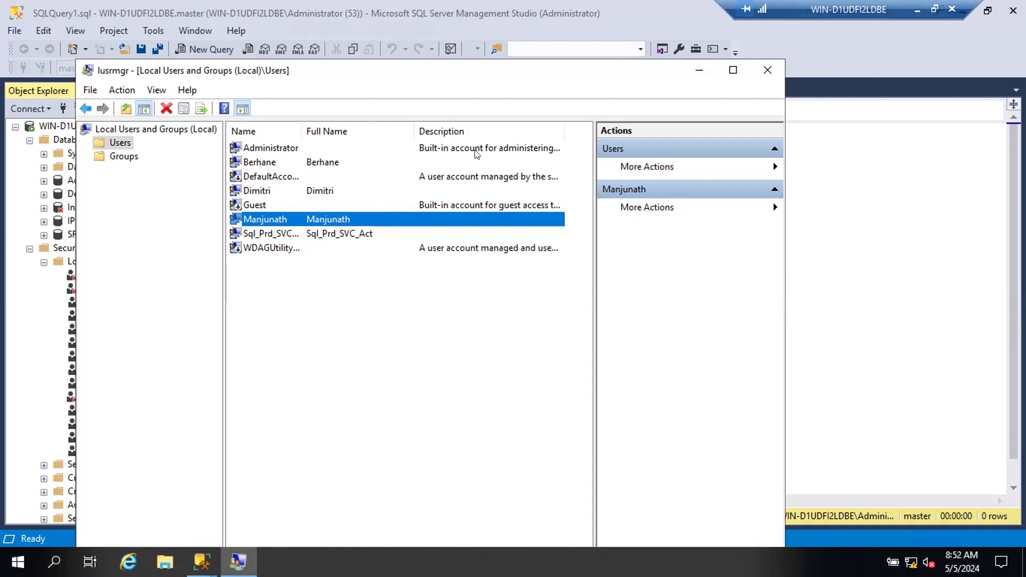
click(701, 67)
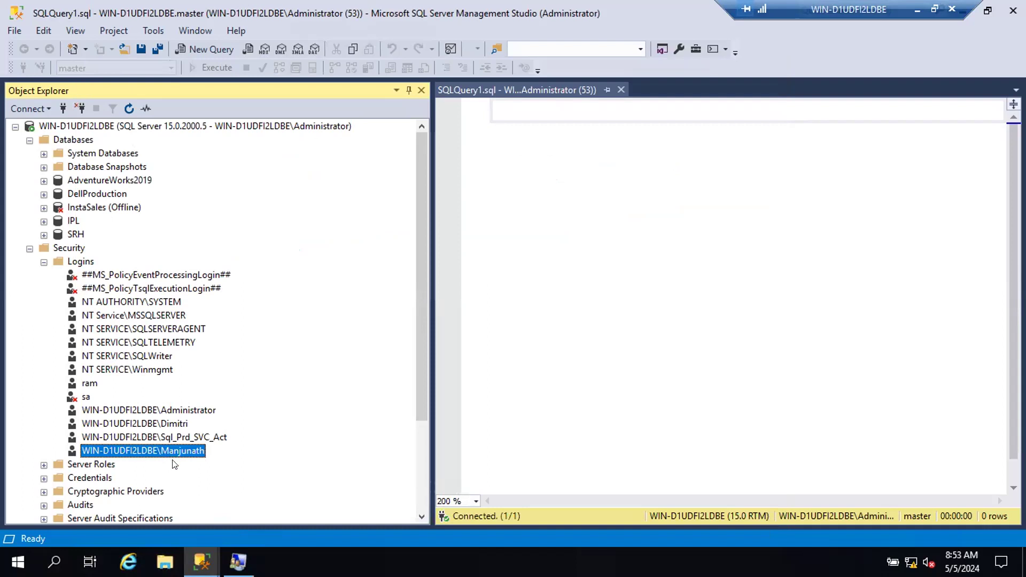
click(239, 562)
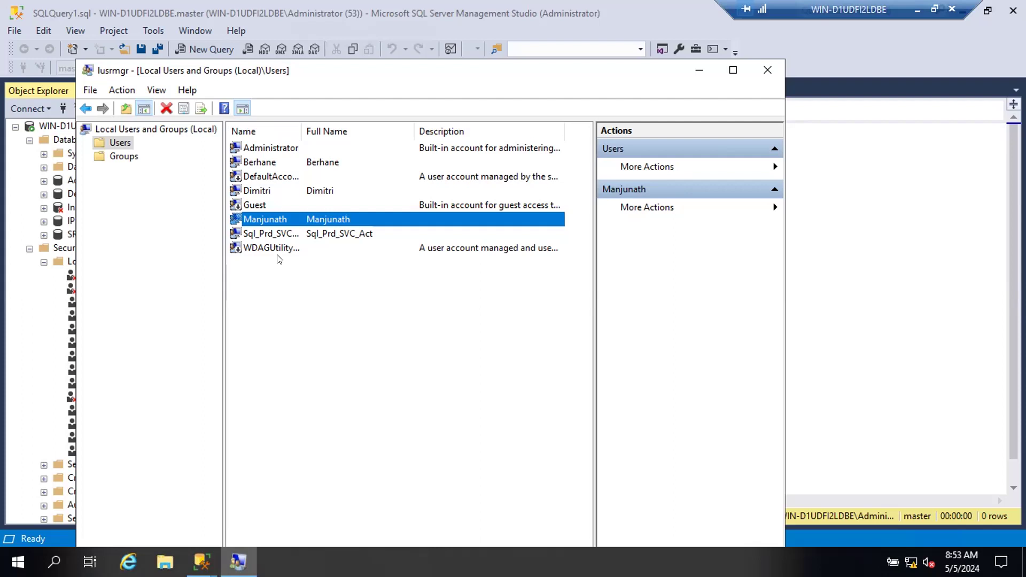
click(63, 451)
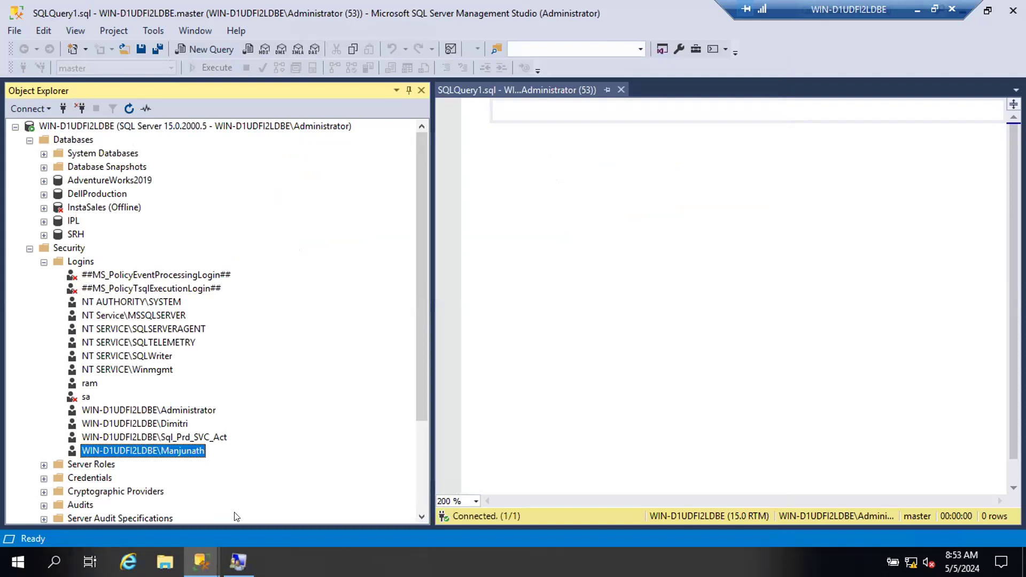
click(238, 561)
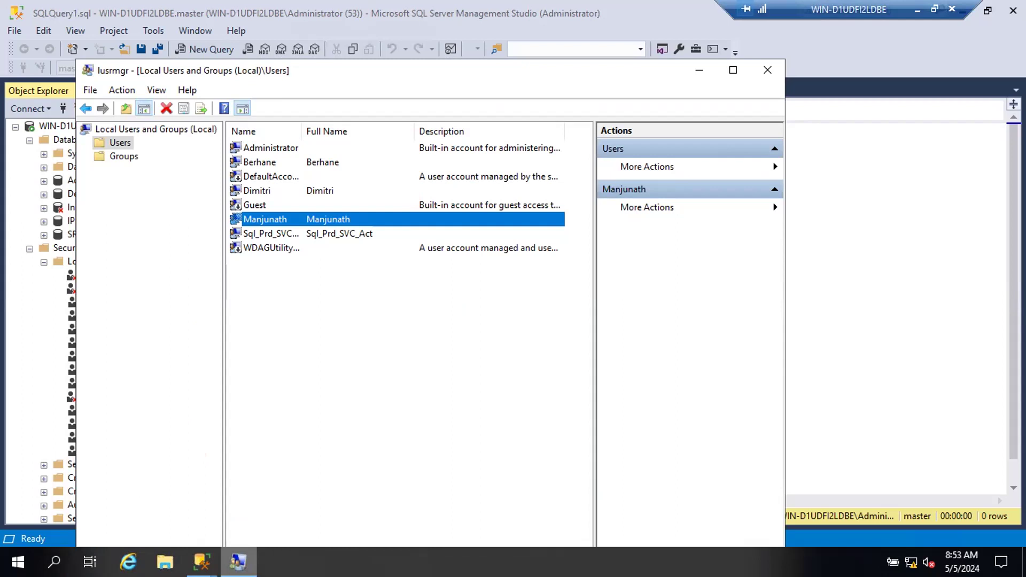
click(44, 384)
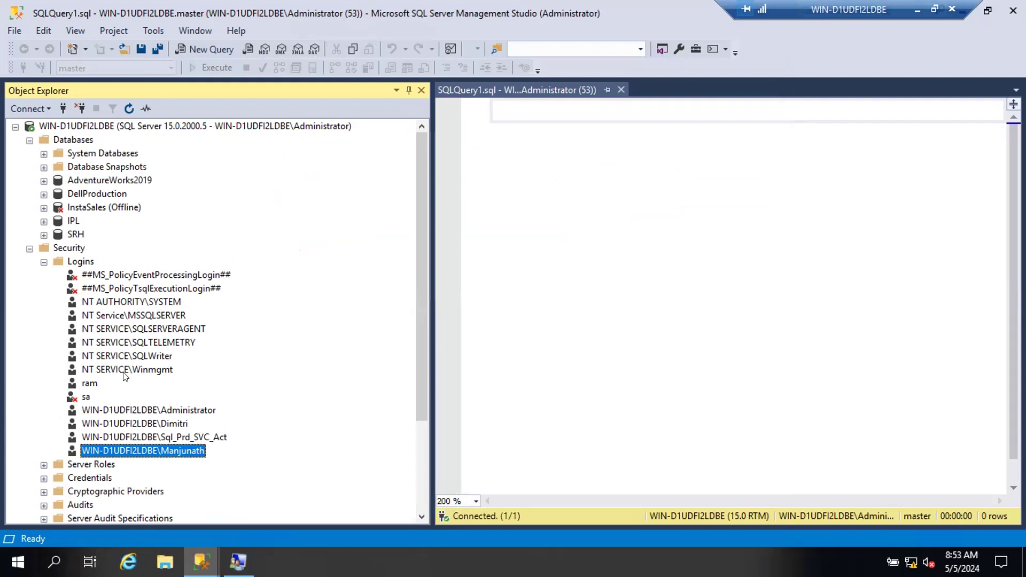
key(alt+Tab)
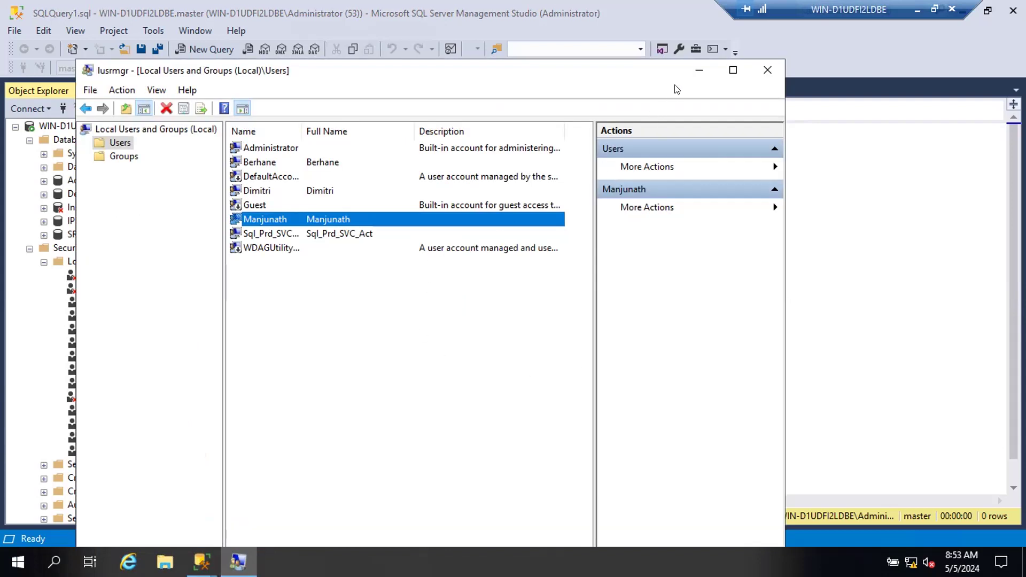
click(686, 71)
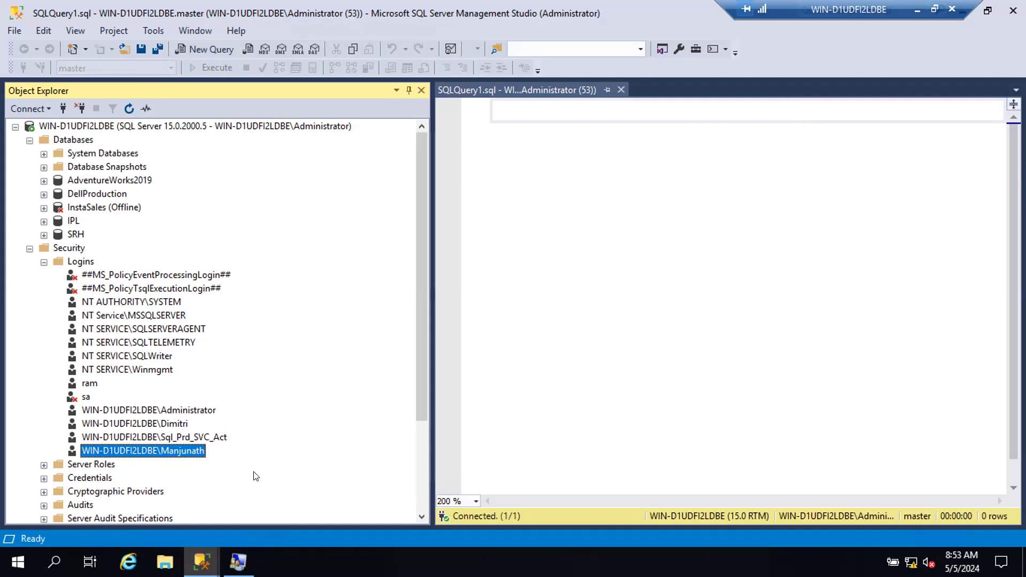
click(239, 561)
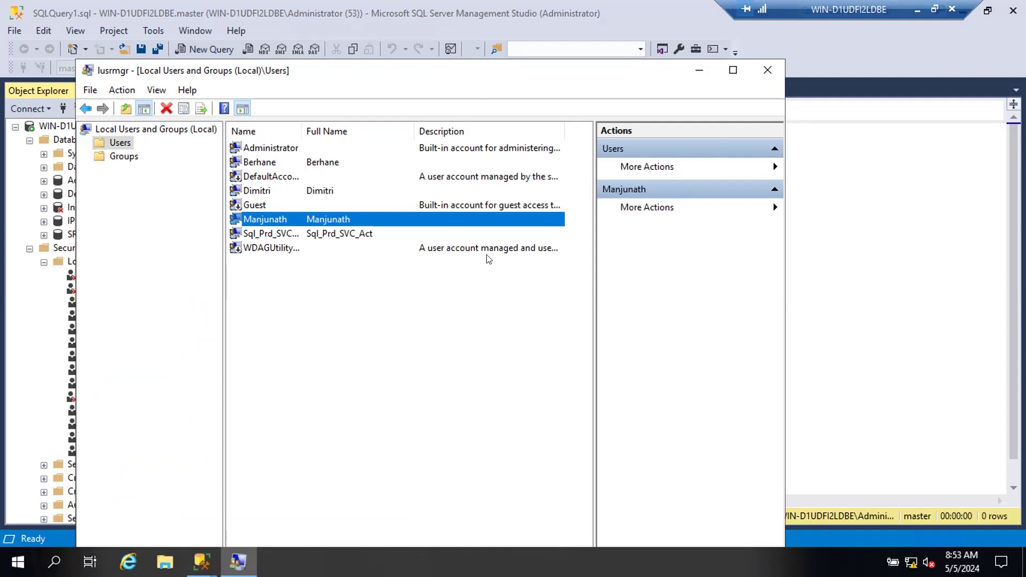
click(700, 70)
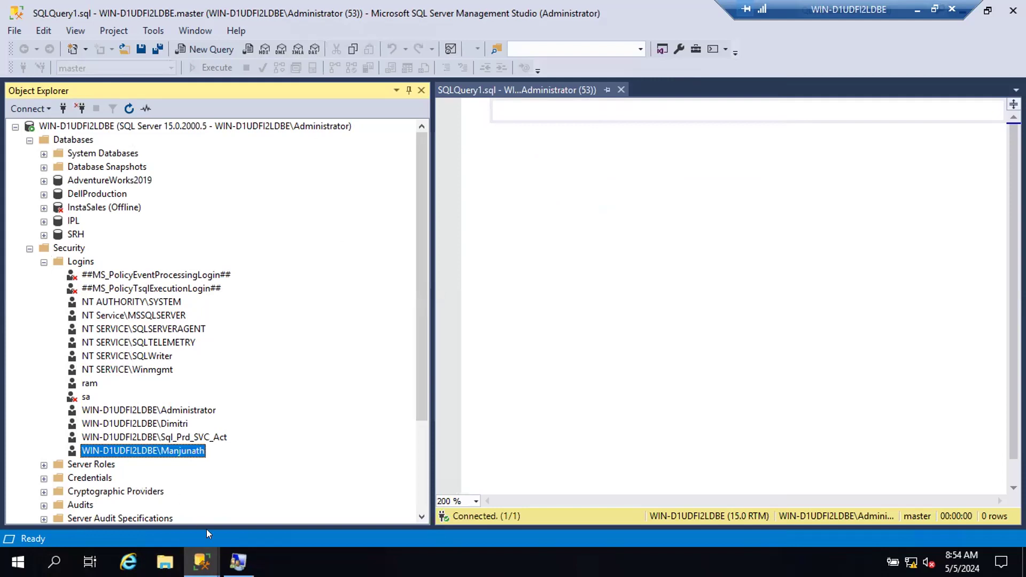
click(238, 562)
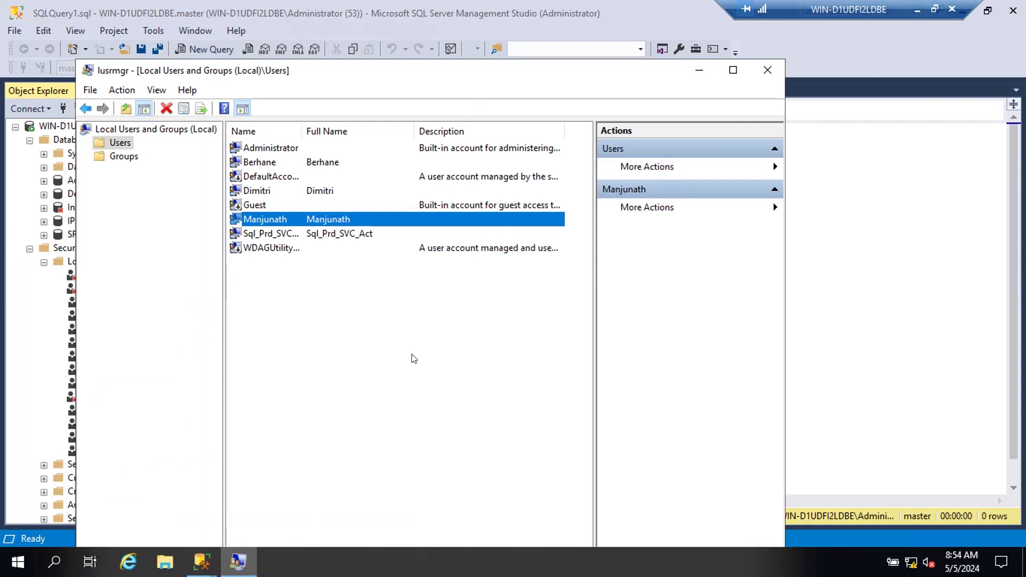
click(699, 71)
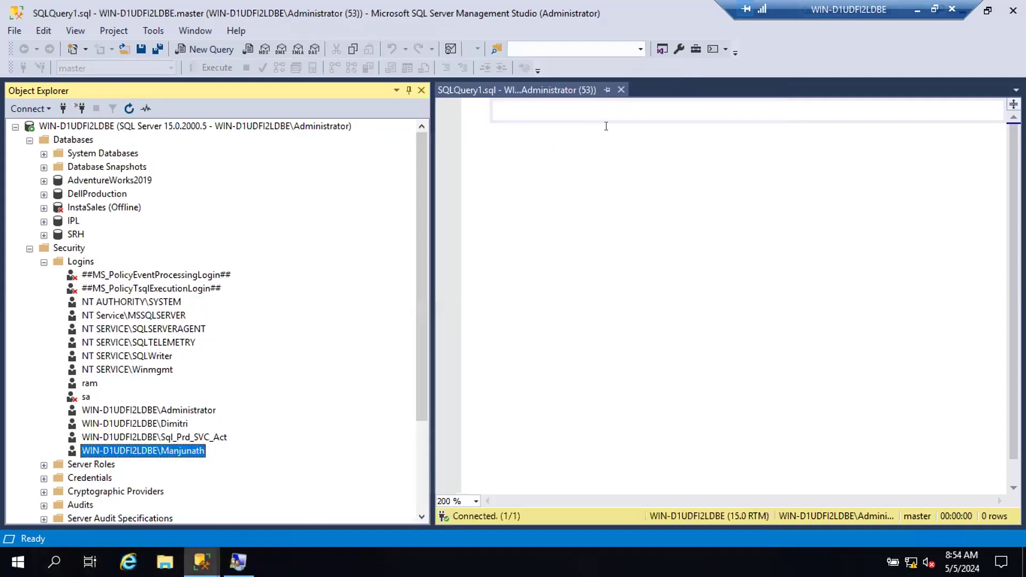
Start another new login with SQL Server authentication, enter its login name, and check the machine's local users list
right_click(78, 262)
click(119, 271)
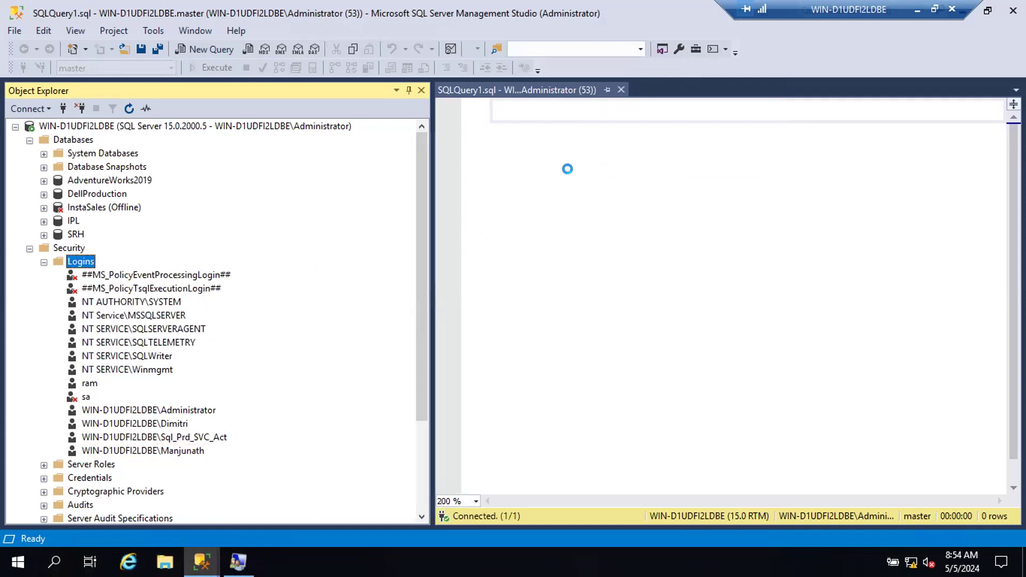
click(428, 126)
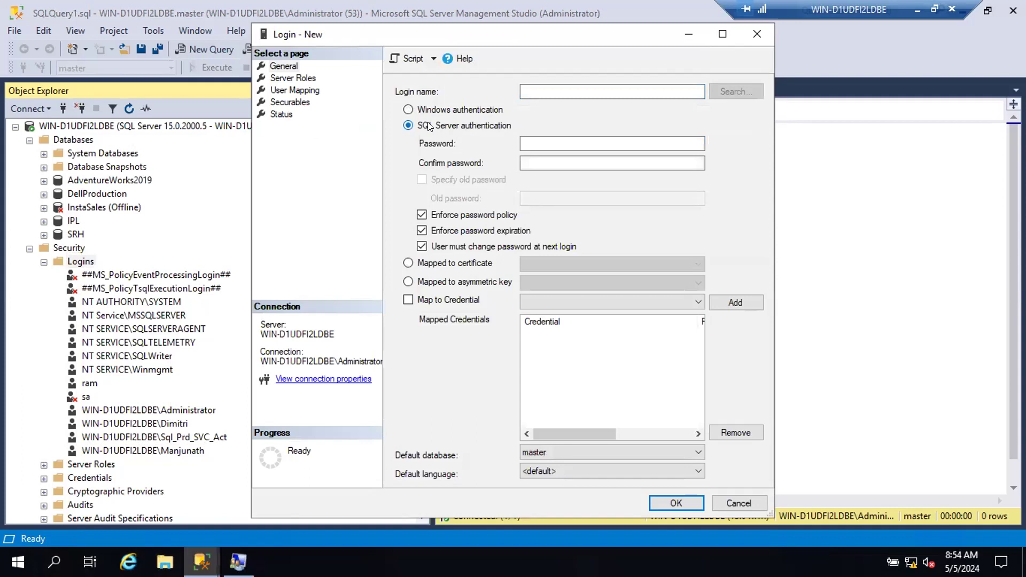
click(550, 90)
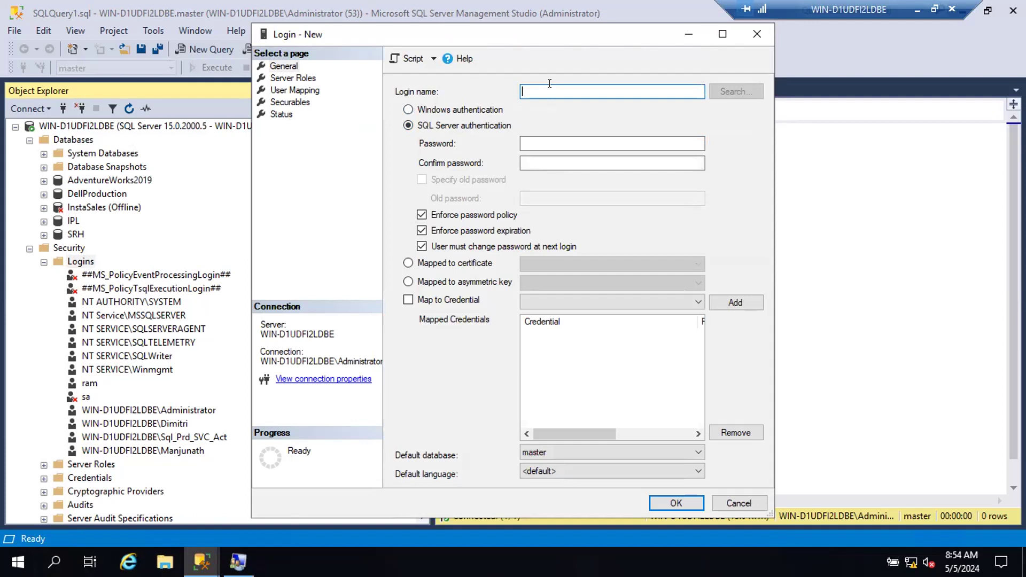
text(Chandana)
click(238, 563)
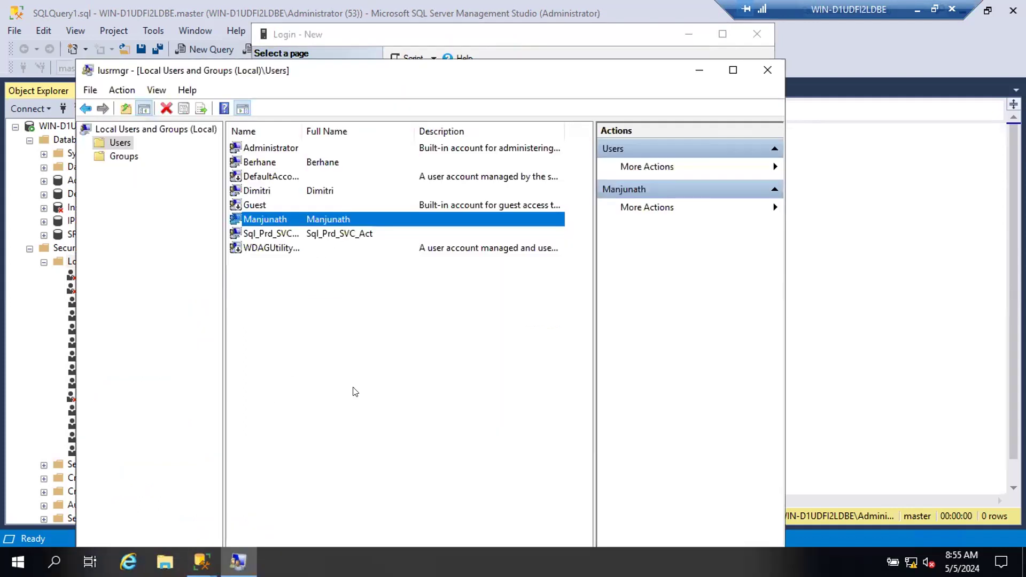
click(698, 70)
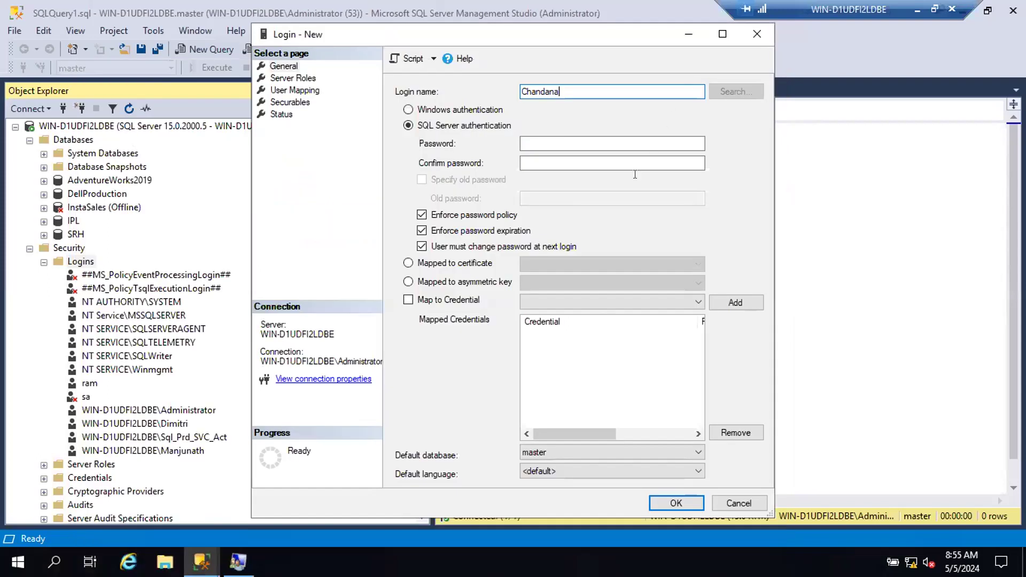
Enter and confirm the password for the new SQL Server login, and create the login
click(549, 140)
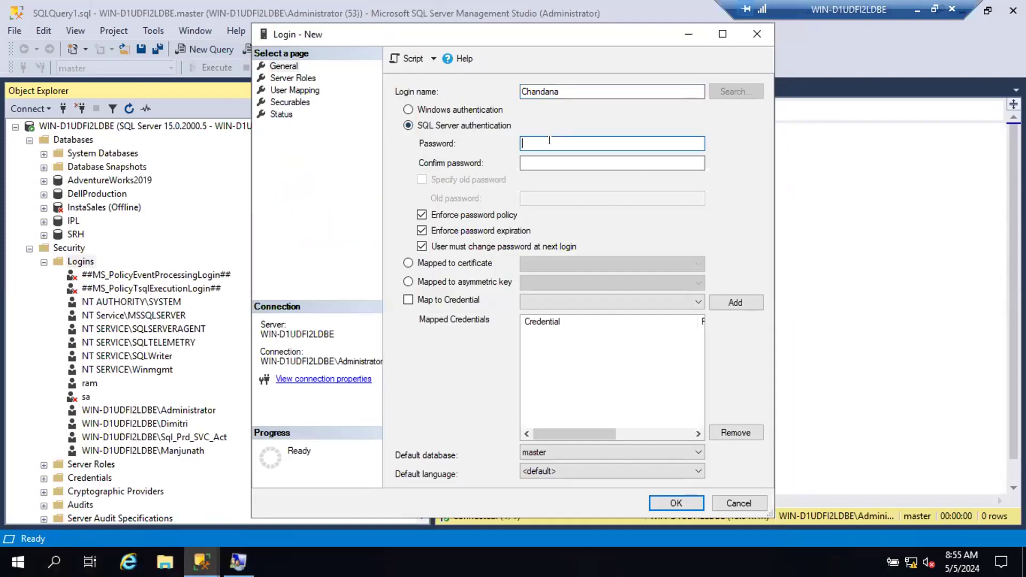
text(*******)
key(Tab)
text(*****)
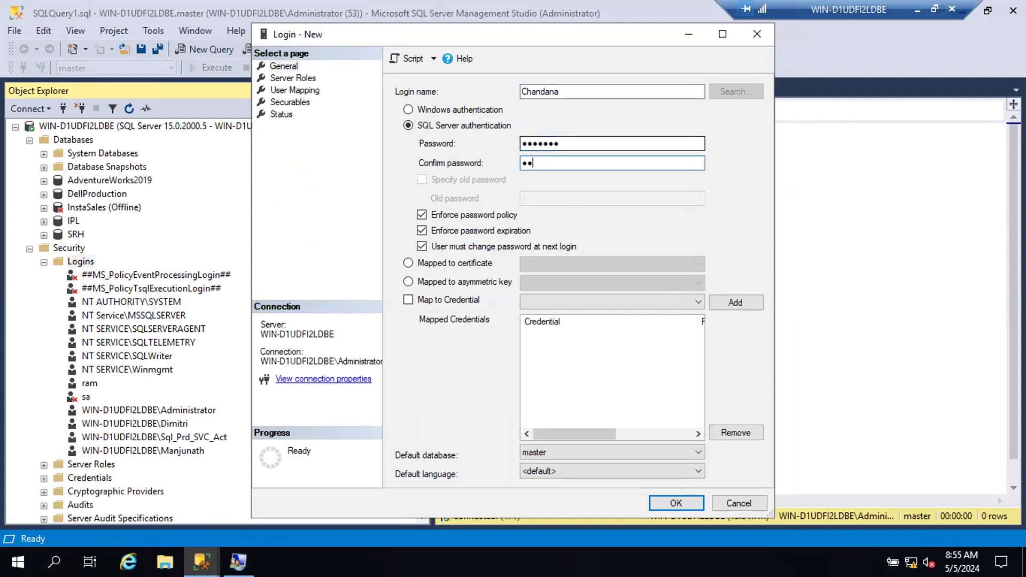
text(**)
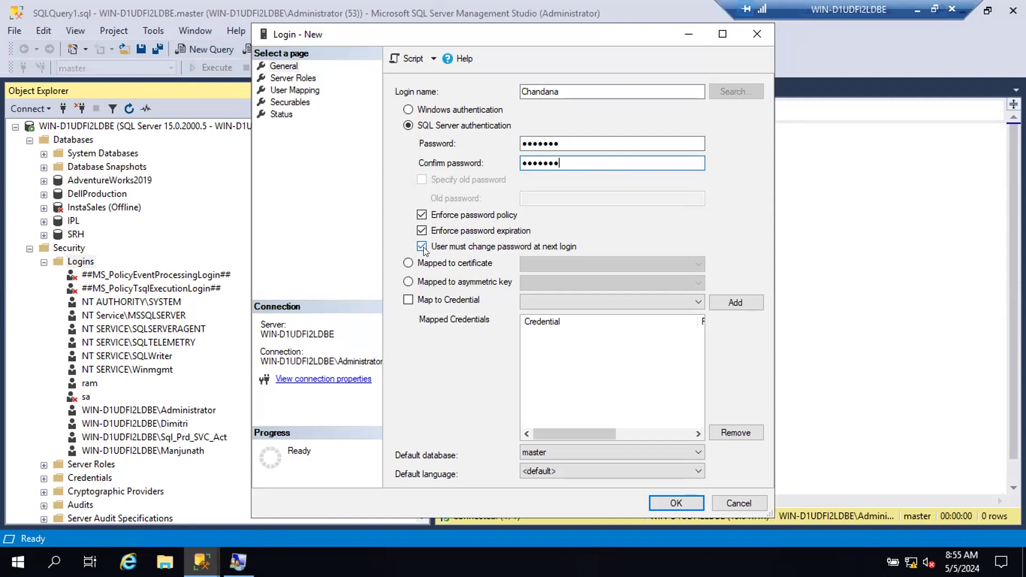
click(670, 503)
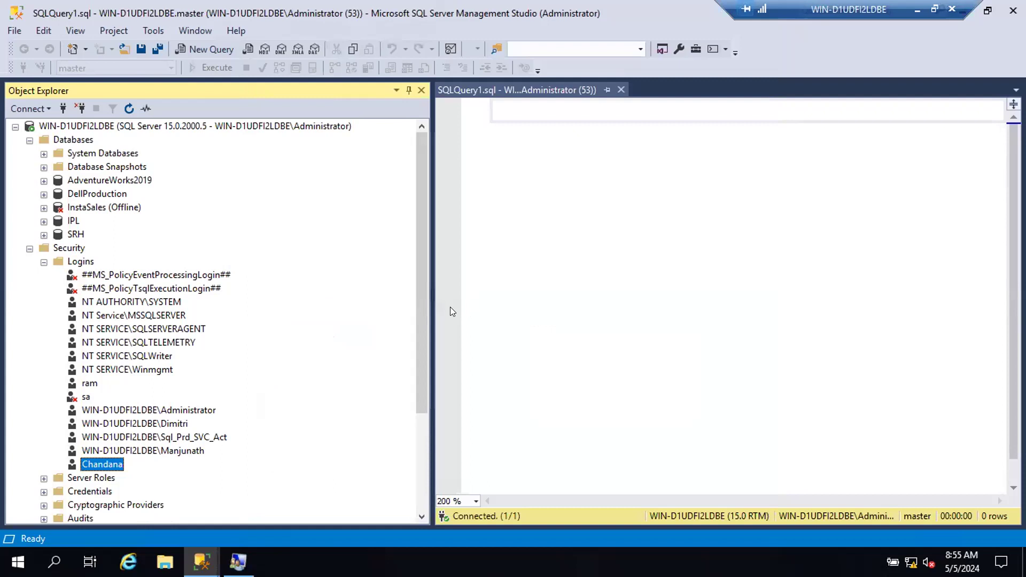
Refresh the Logins folder and locate the new SQL Server login and the new Windows login in it
click(79, 261)
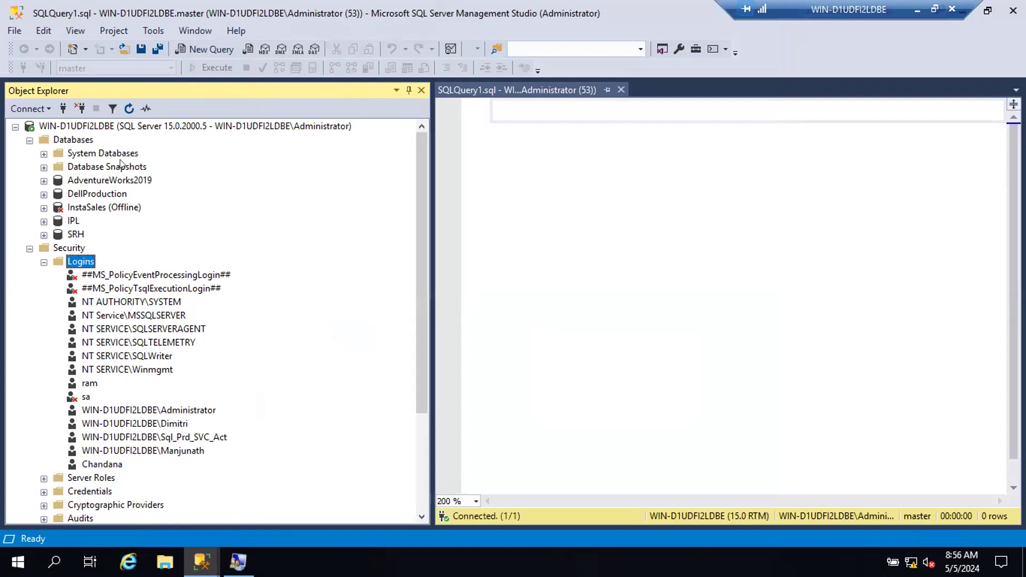
click(124, 109)
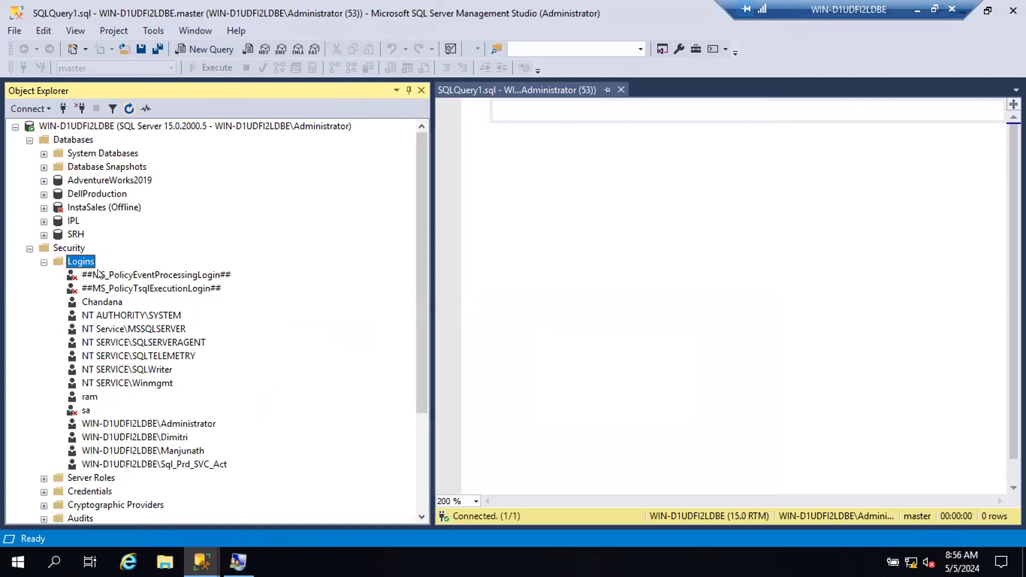
click(92, 306)
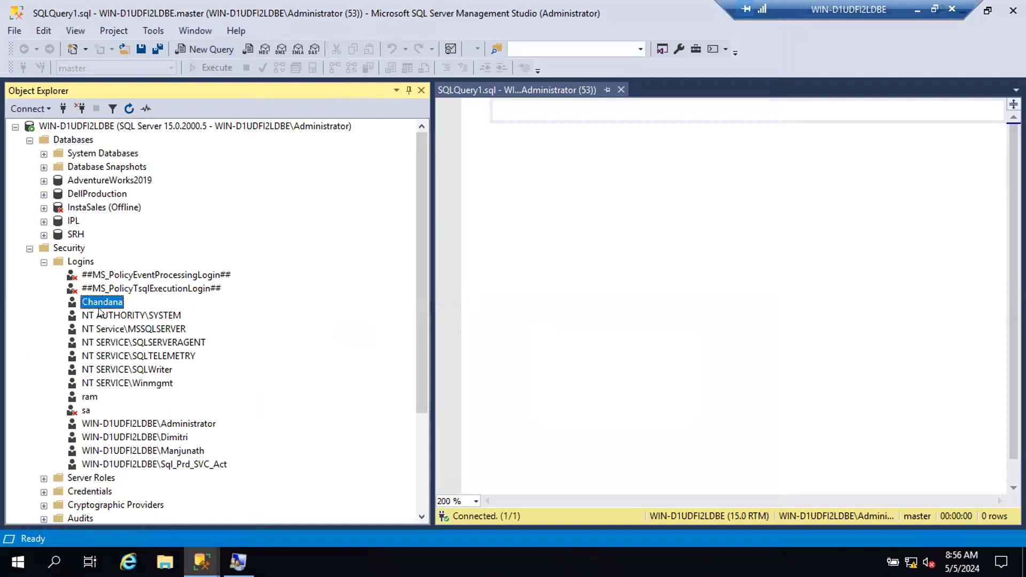
click(138, 449)
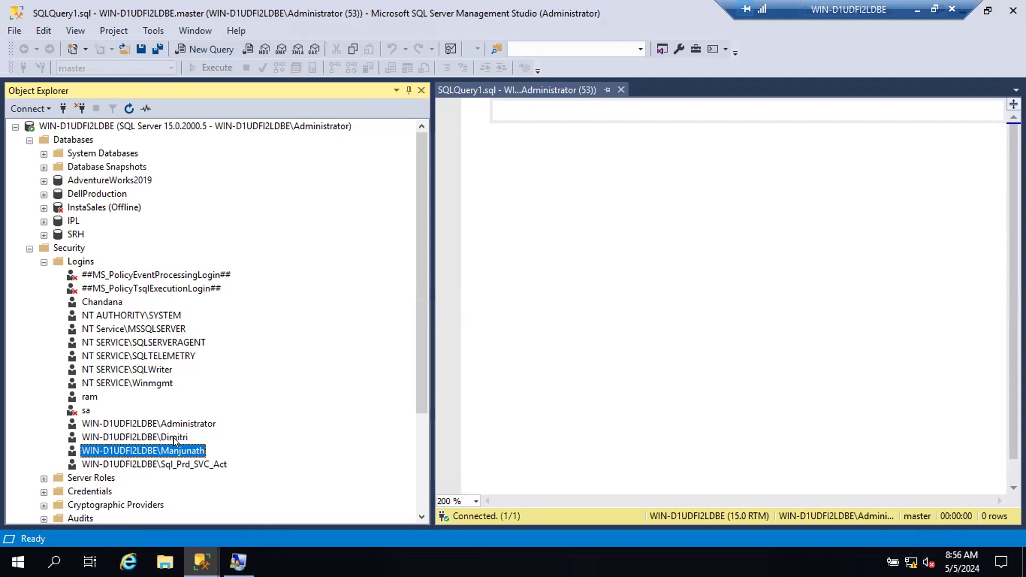
Locate the new SQL Server login under Logins and review the Windows Machine diagram in the Batch54 draw.io file
click(102, 311)
click(101, 303)
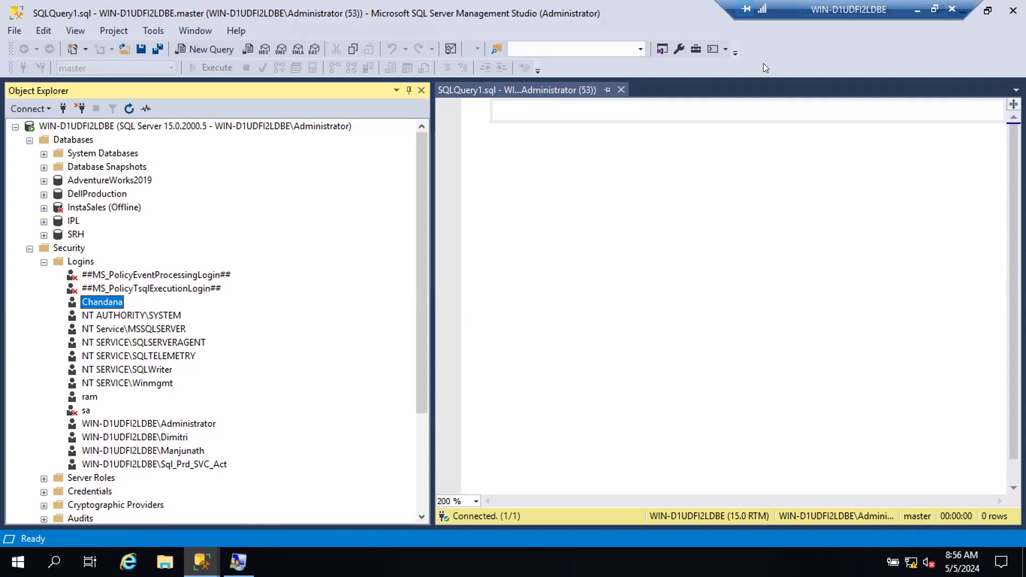
click(917, 9)
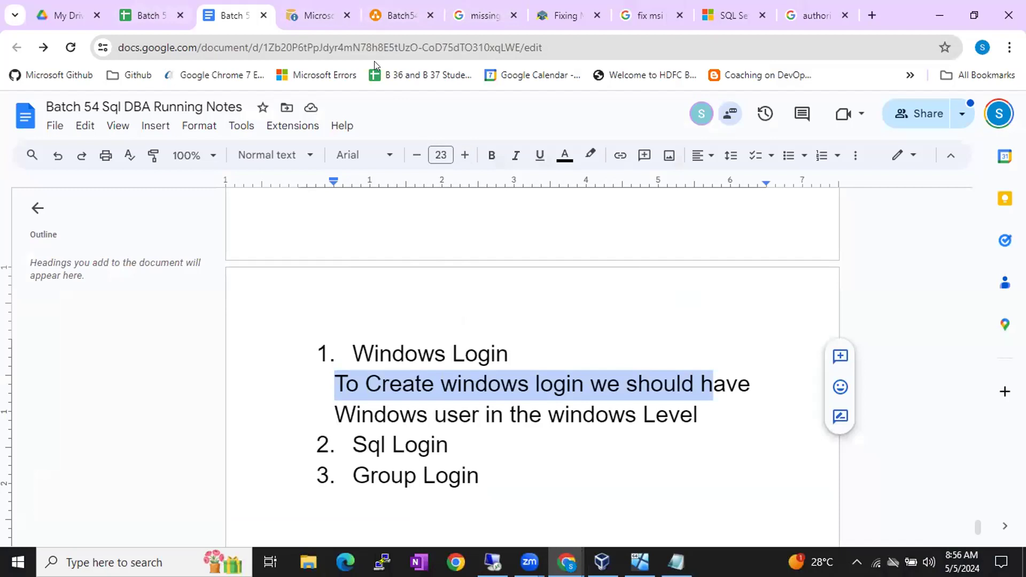
click(396, 15)
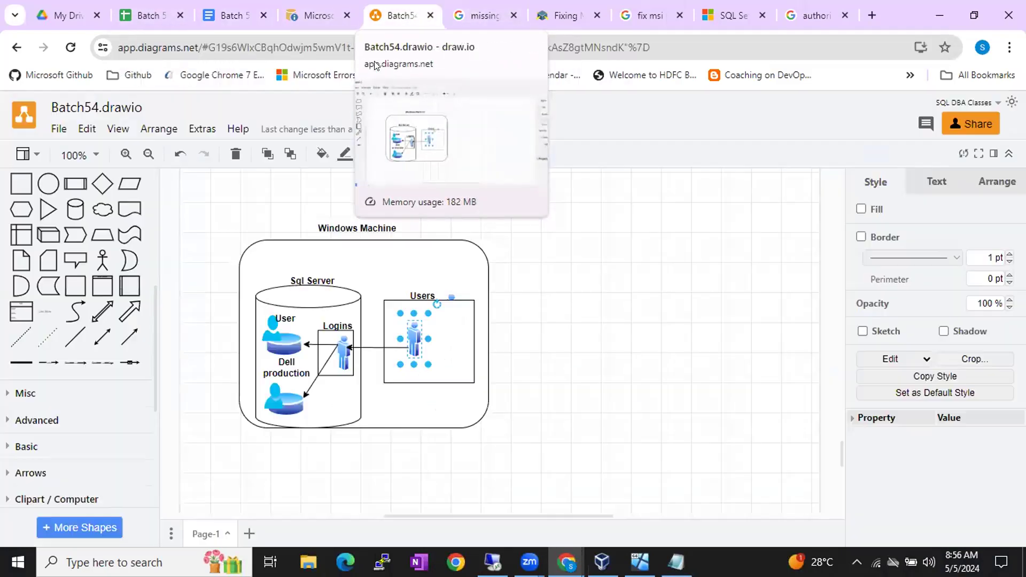
click(509, 381)
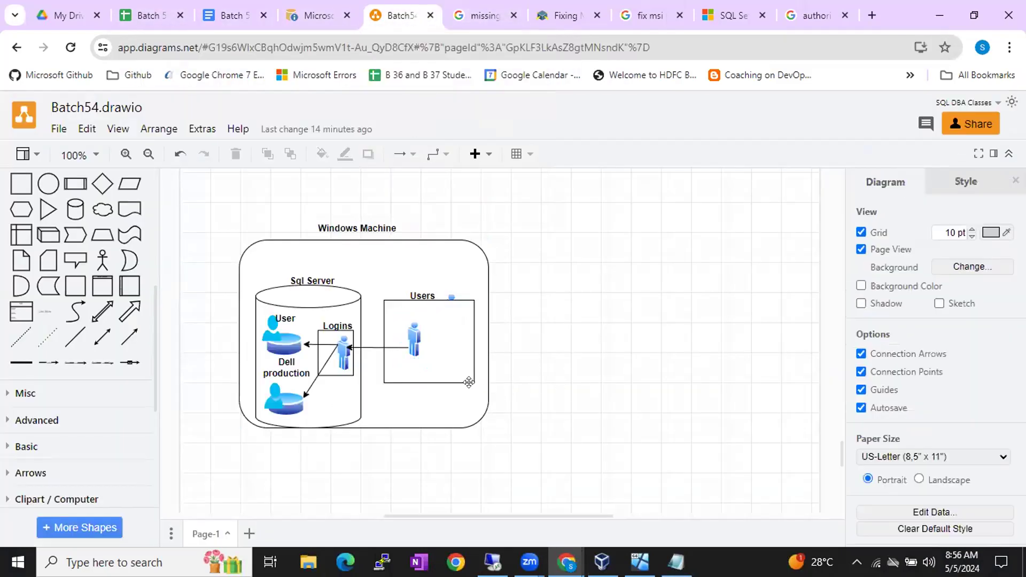
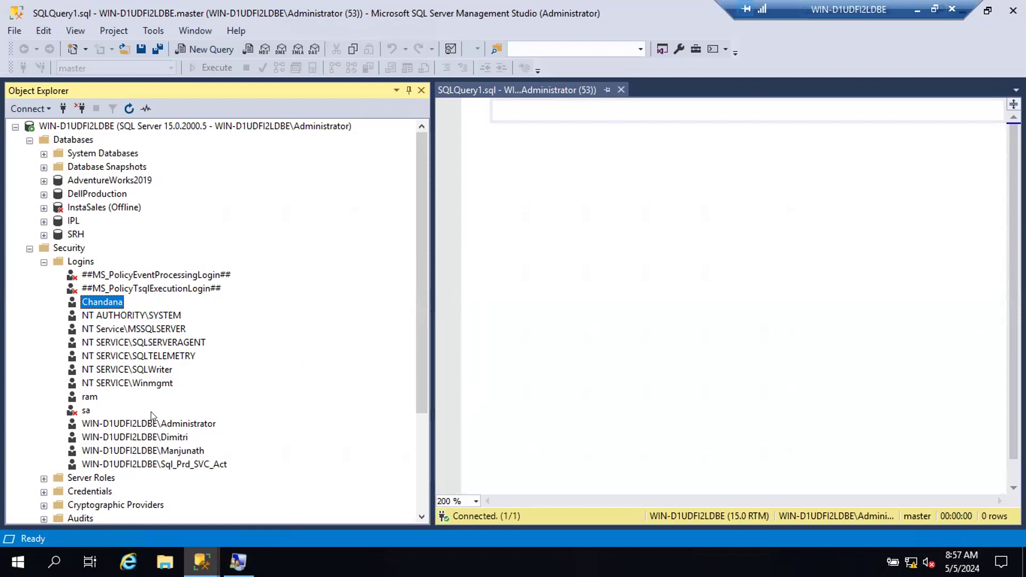
Compare the Windows logins with the new SQL Server login in SQL Server Management Studio, and return to the draw.io diagram
click(172, 437)
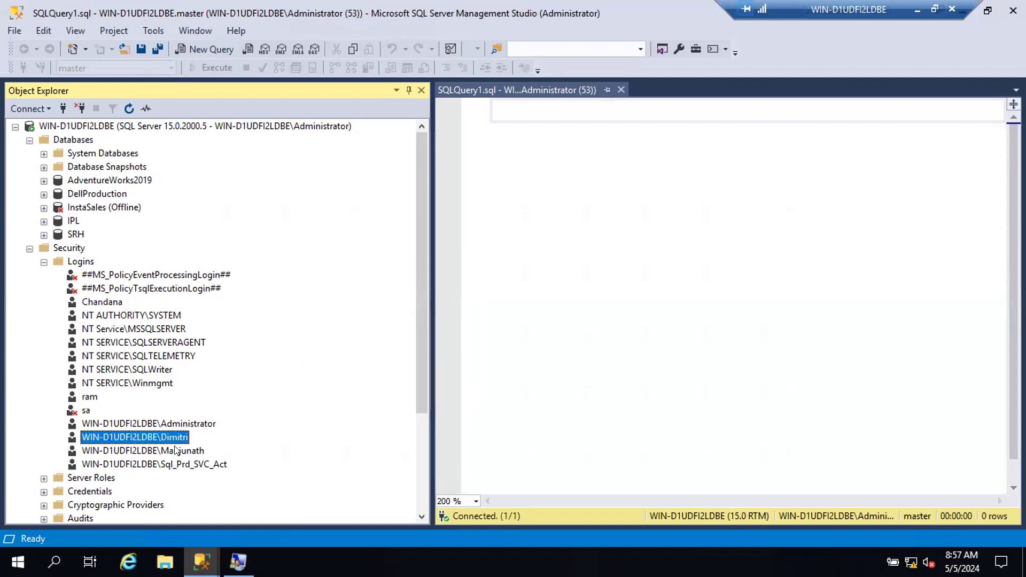
click(174, 449)
click(98, 303)
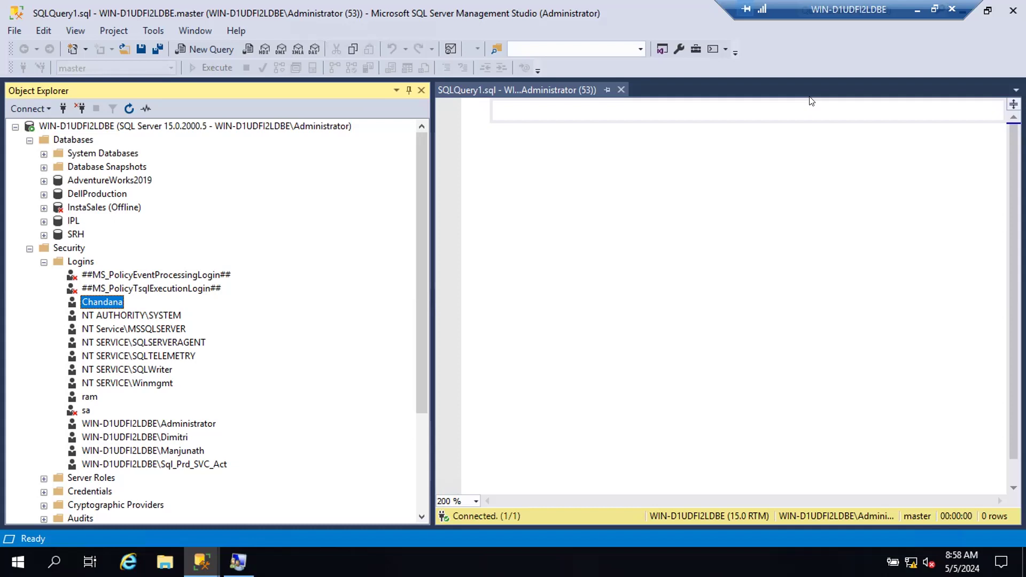
click(916, 8)
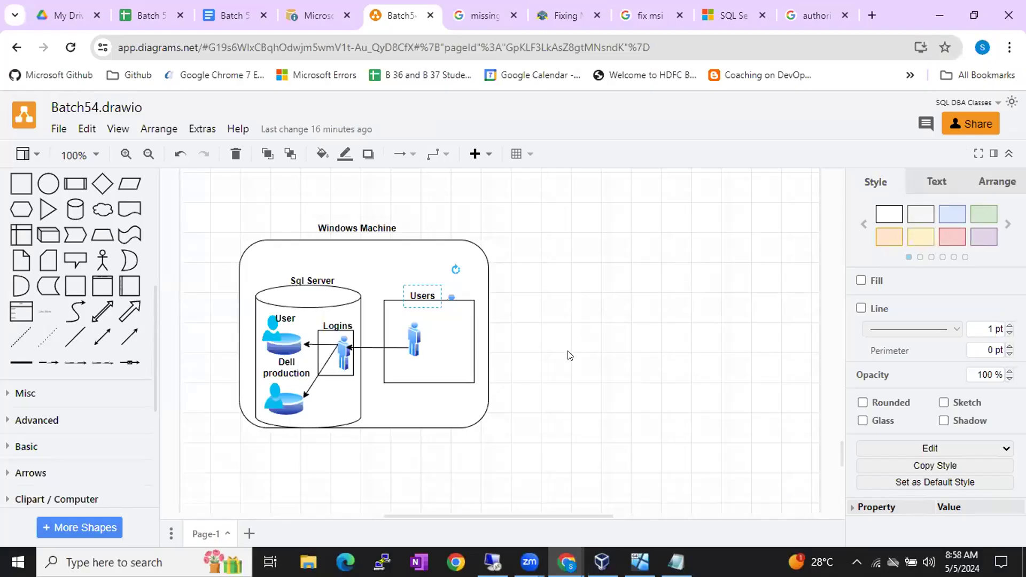
scroll(552, 364, down, 3)
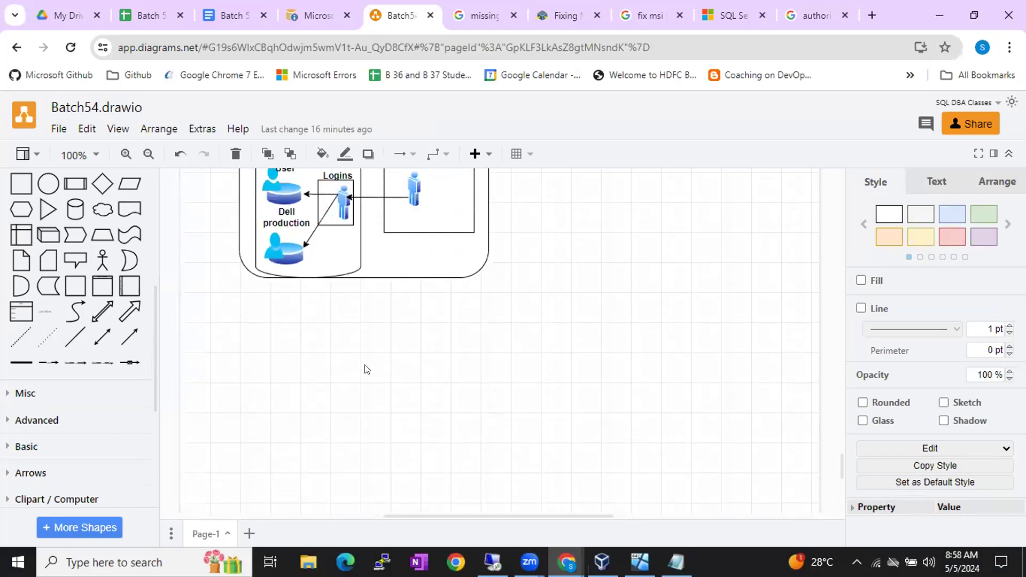
click(21, 183)
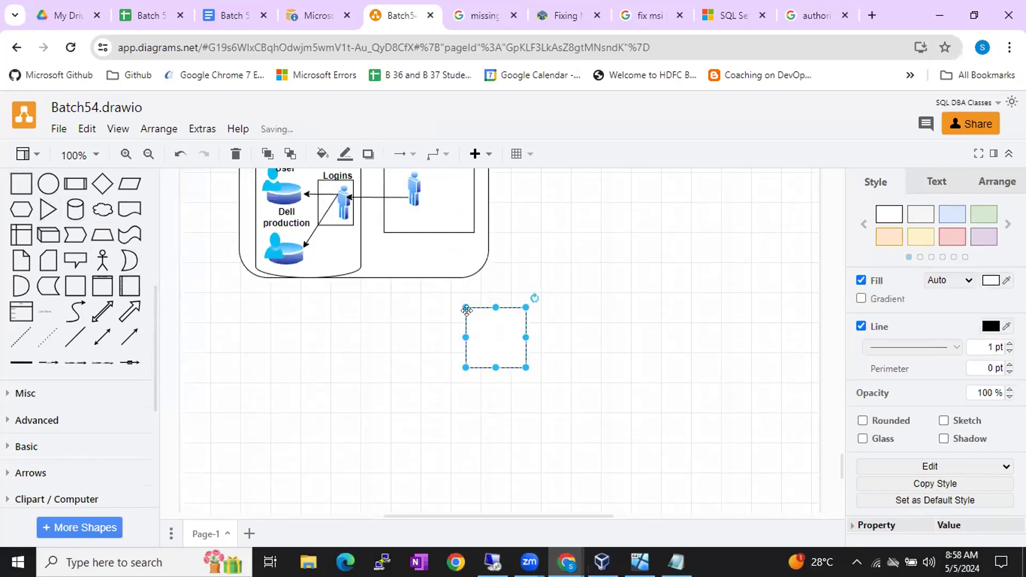
drag(466, 333, 309, 348)
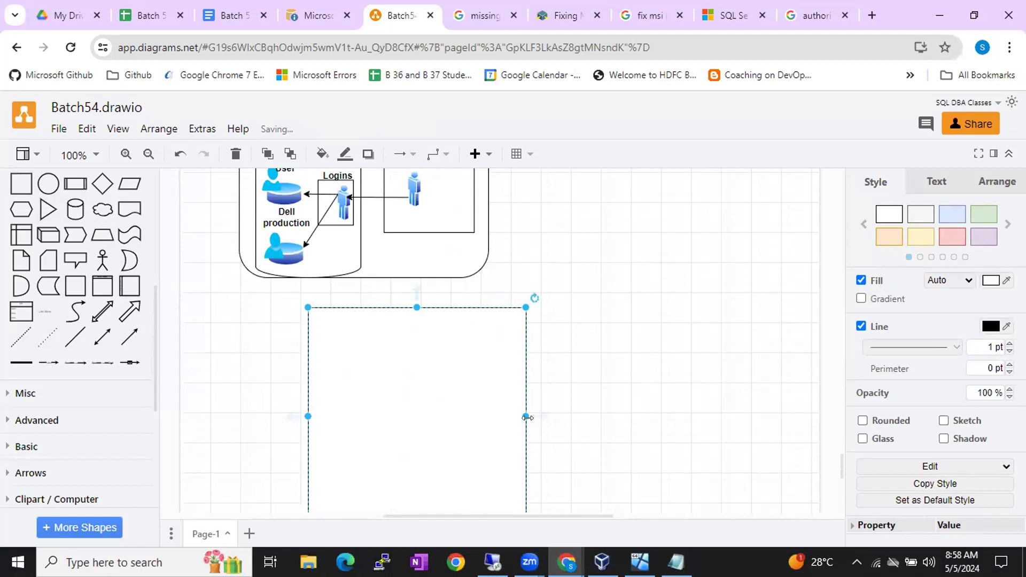
drag(524, 413, 759, 414)
scroll(605, 403, down, 2)
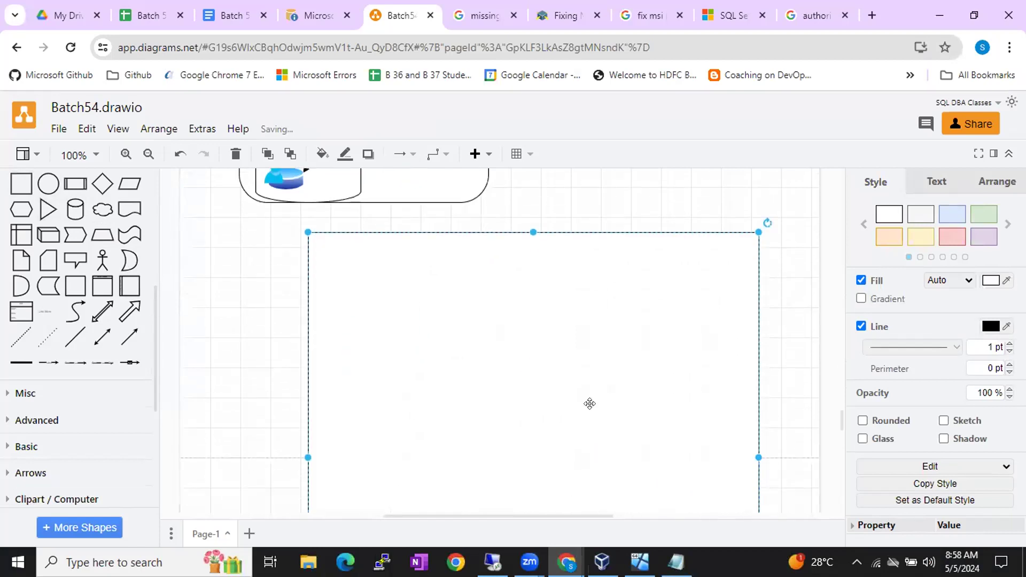
scroll(573, 360, down, 4)
drag(530, 381, 521, 260)
scroll(529, 332, up, 3)
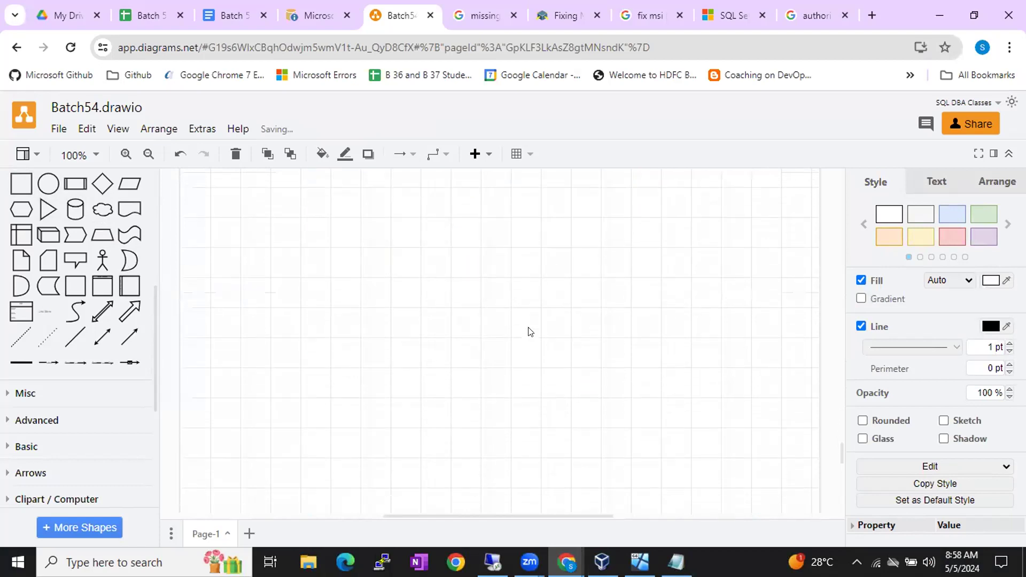
key(Delete)
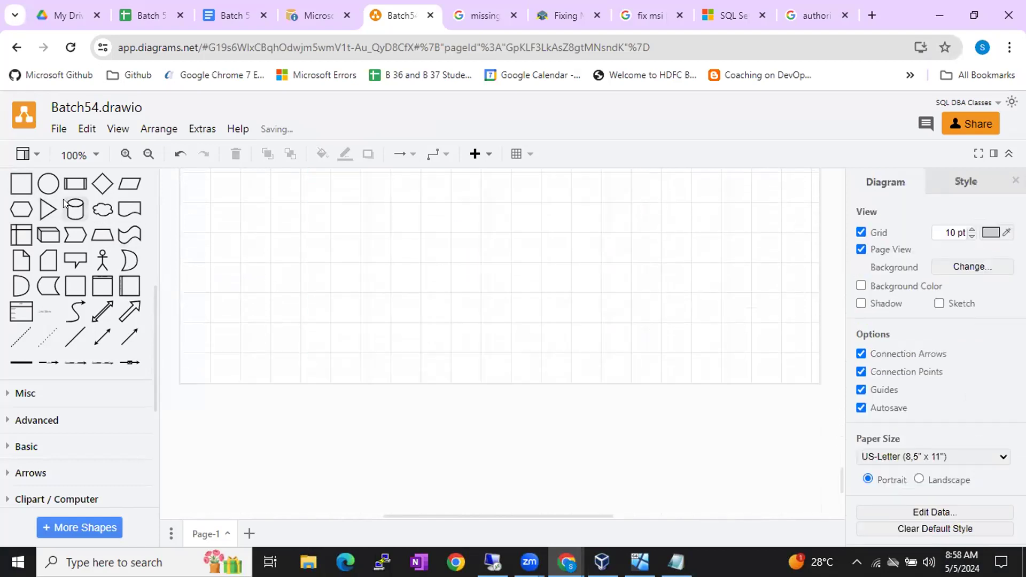
Add a rounded rectangle below the Windows Machine diagram and enlarge it into a wide container
scroll(42, 214, up, 3)
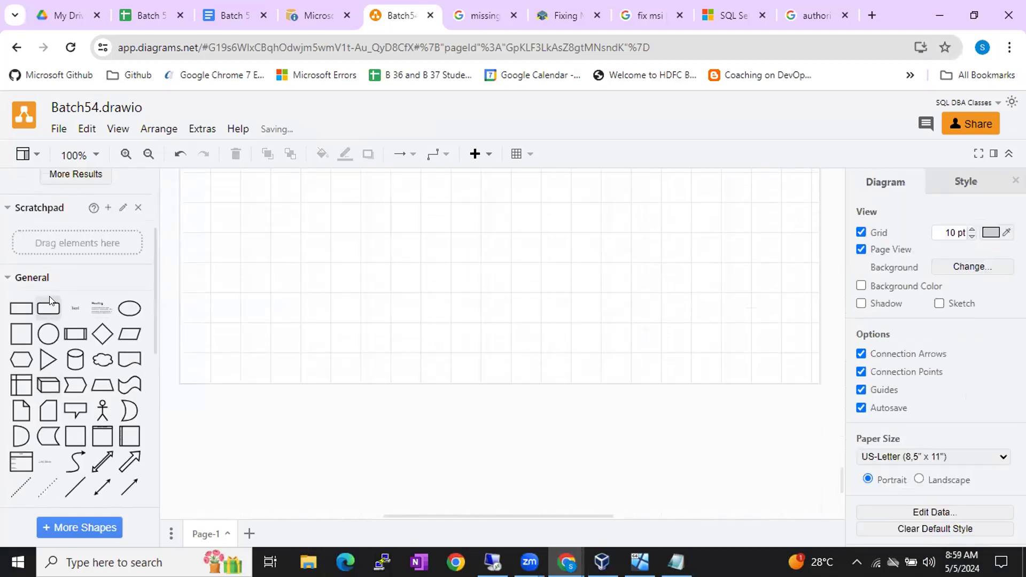
click(48, 308)
drag(444, 332, 333, 325)
drag(438, 327, 684, 330)
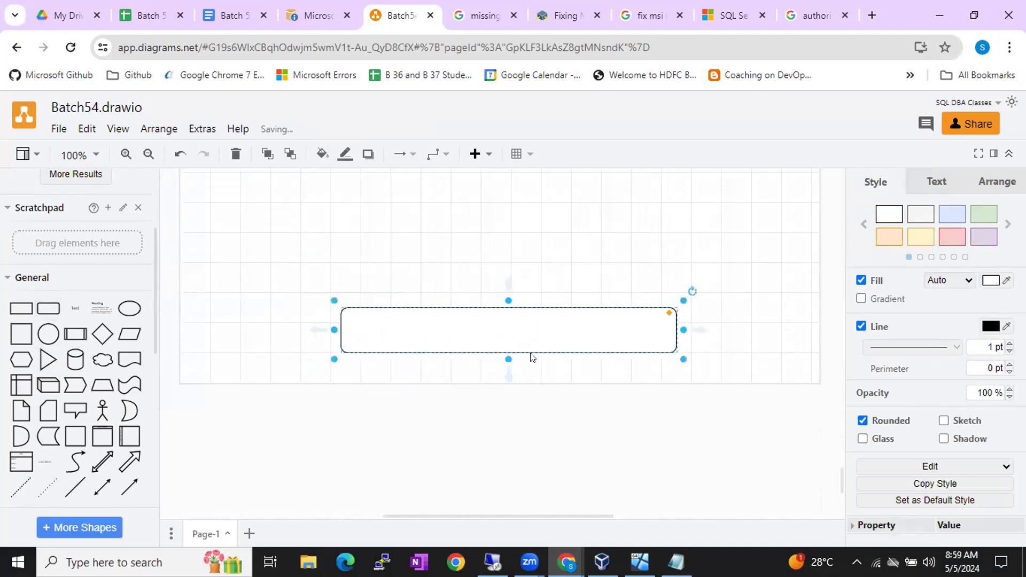
drag(499, 355, 508, 470)
drag(531, 383, 512, 408)
drag(677, 322, 713, 321)
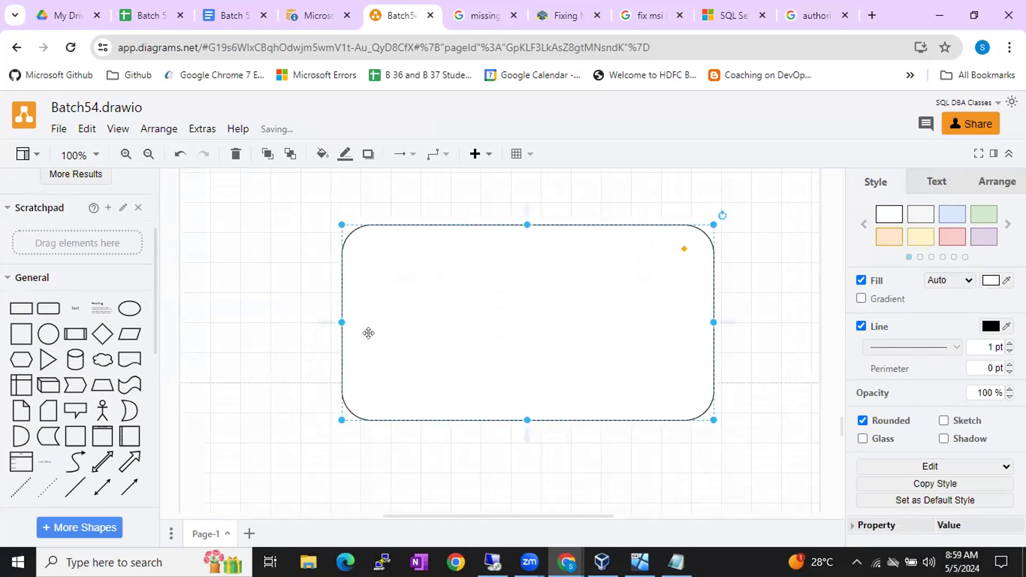
drag(342, 321, 278, 322)
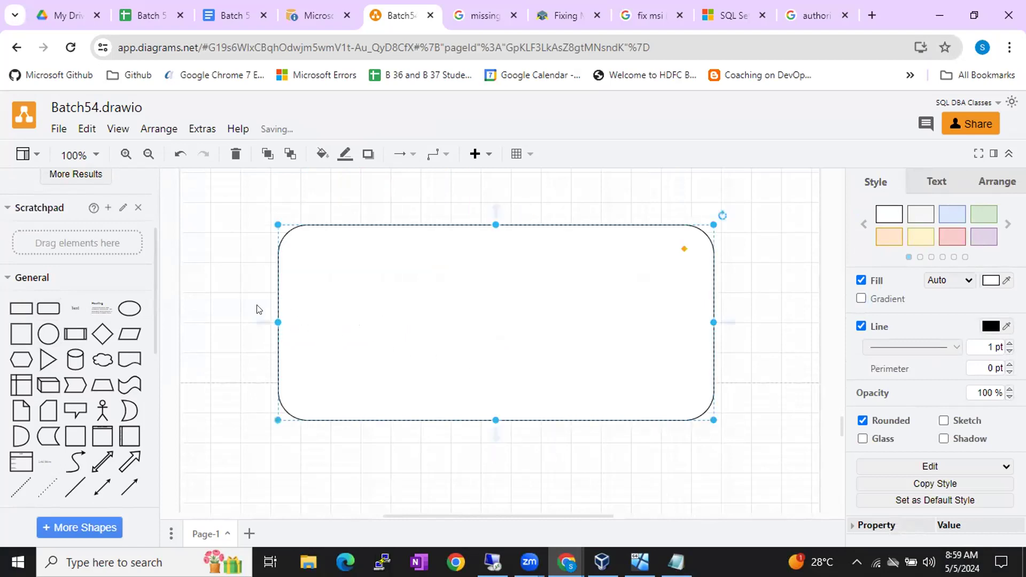
Search the shapes for "sql server" and place seven blue SQL database icons in a row along the container's lower part
scroll(61, 260, up, 3)
key(ctrl+a)
text(sq)
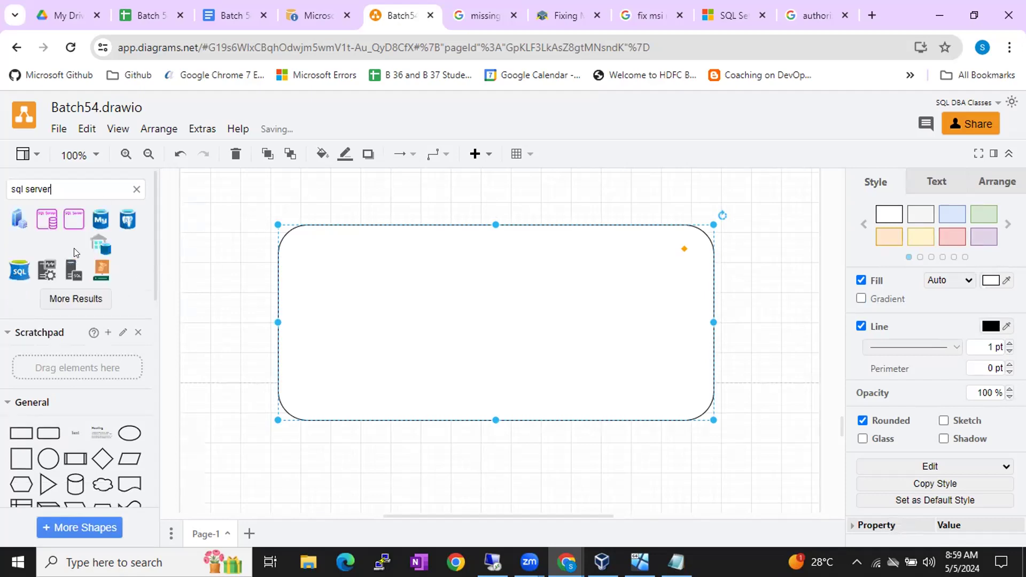
mouse_move(39, 251)
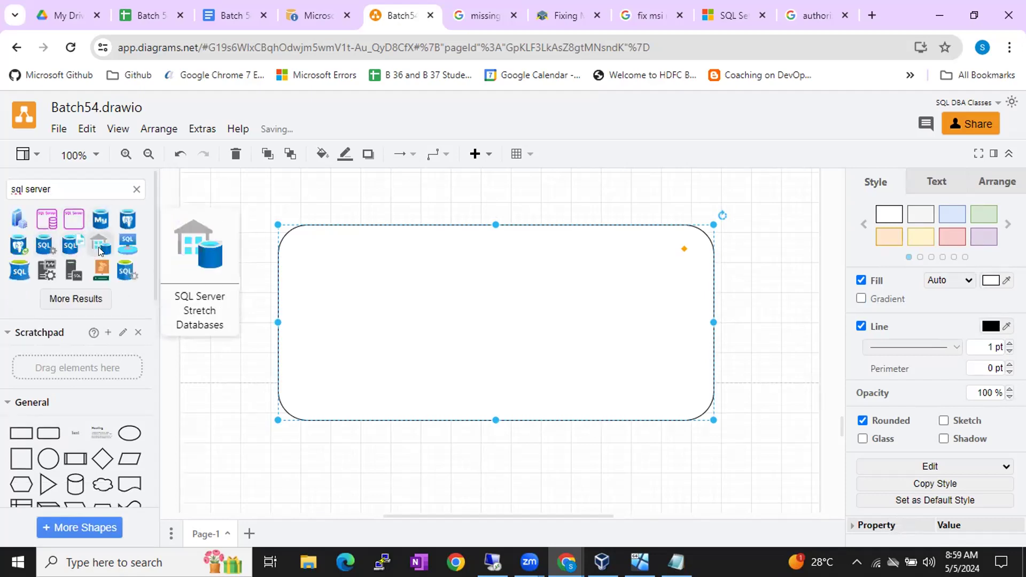
click(18, 273)
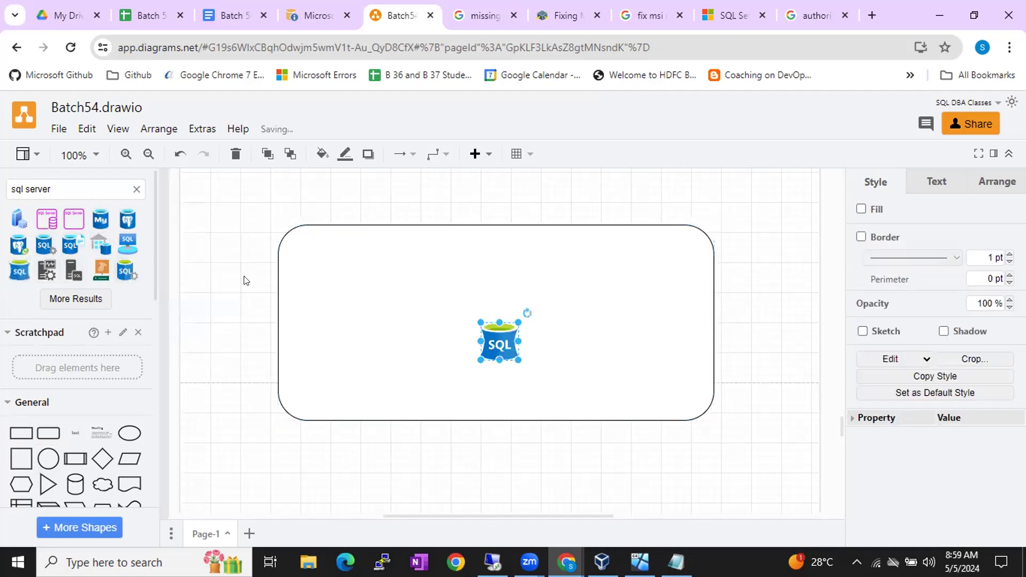
drag(493, 334, 650, 370)
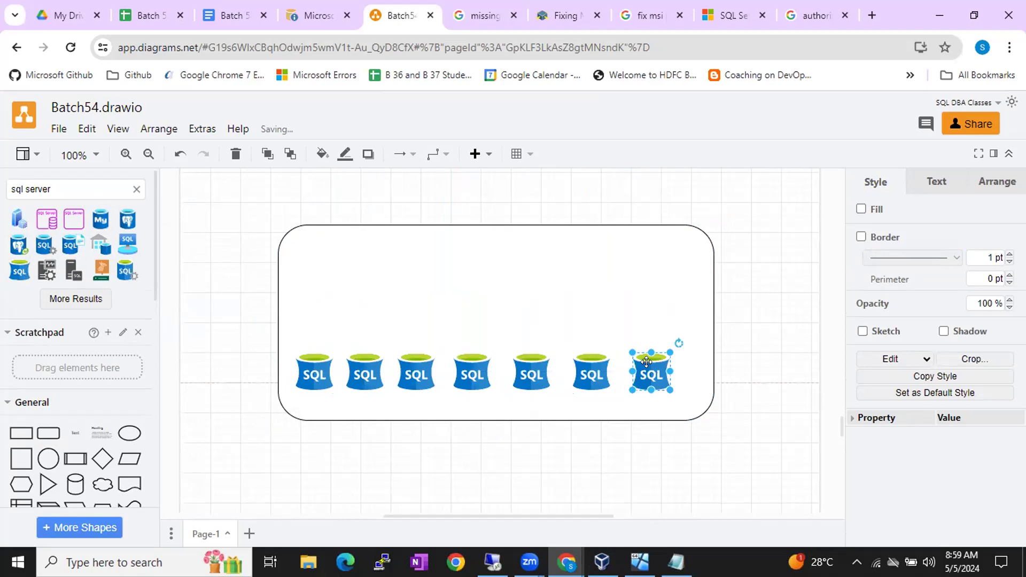
click(635, 321)
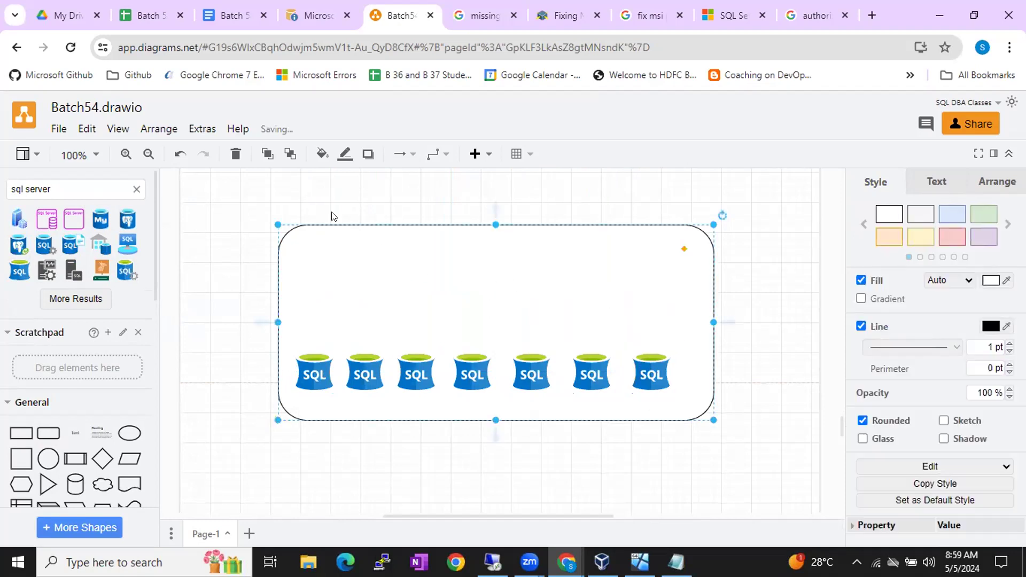
Copy the person icon from the Users box into the container, with one at the upper centre and one on each SQL icon
scroll(197, 270, up, 4)
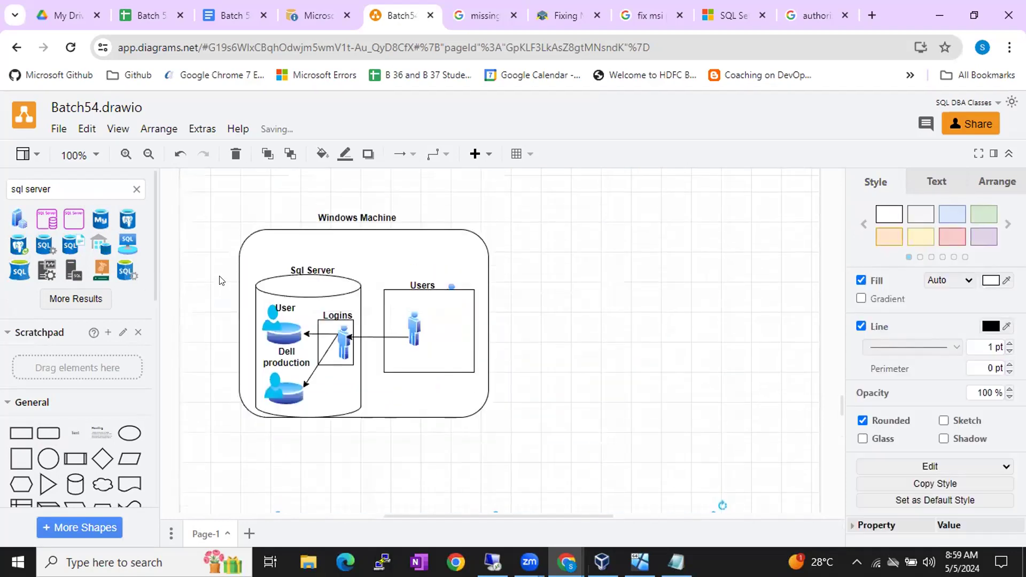
click(414, 338)
drag(411, 336, 425, 428)
scroll(426, 429, down, 2)
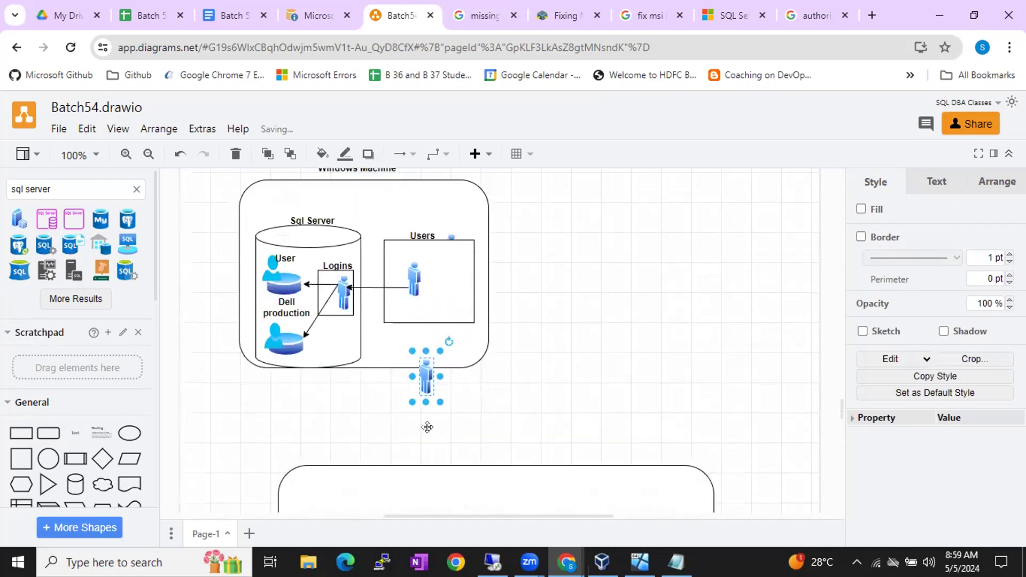
drag(423, 283, 492, 417)
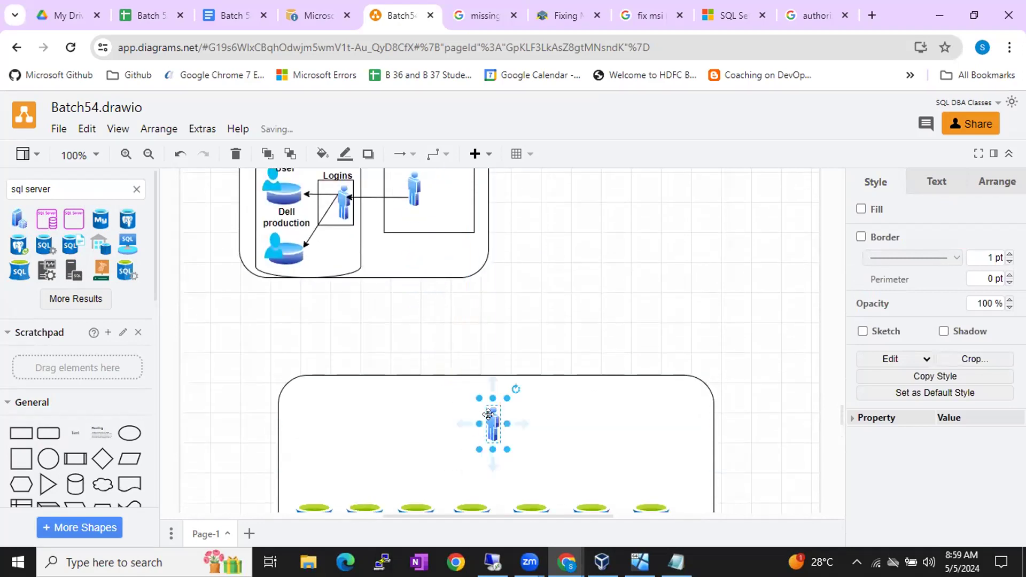
scroll(489, 417, down, 2)
drag(490, 270, 324, 346)
drag(327, 346, 668, 344)
click(657, 287)
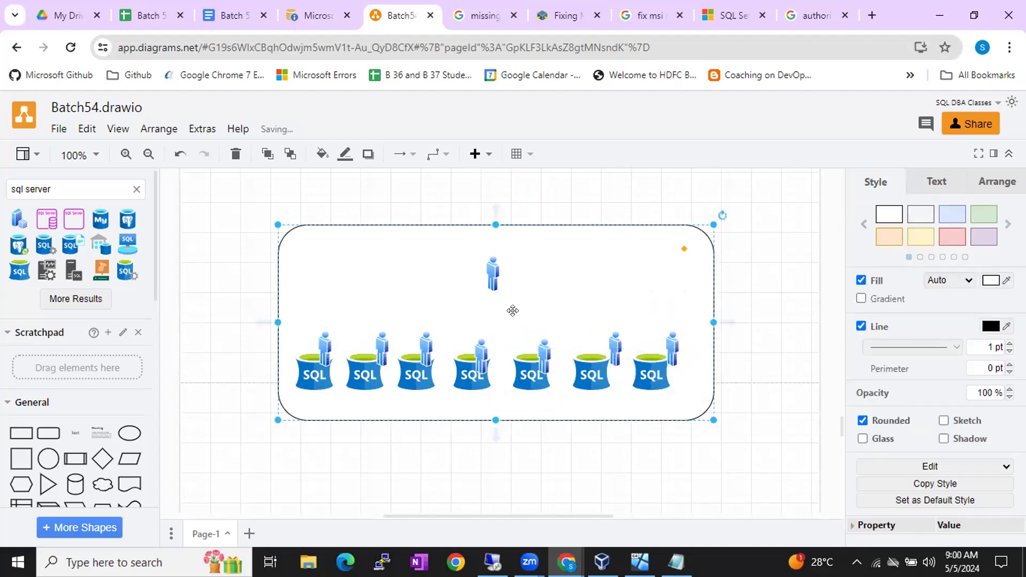
Lower the person icons on the sixth and seventh SQL icons to line up with those on the fourth and fifth
drag(615, 345, 611, 348)
click(646, 313)
key(ctrl+z)
click(611, 338)
drag(611, 338, 672, 338)
click(649, 296)
click(648, 306)
click(671, 336)
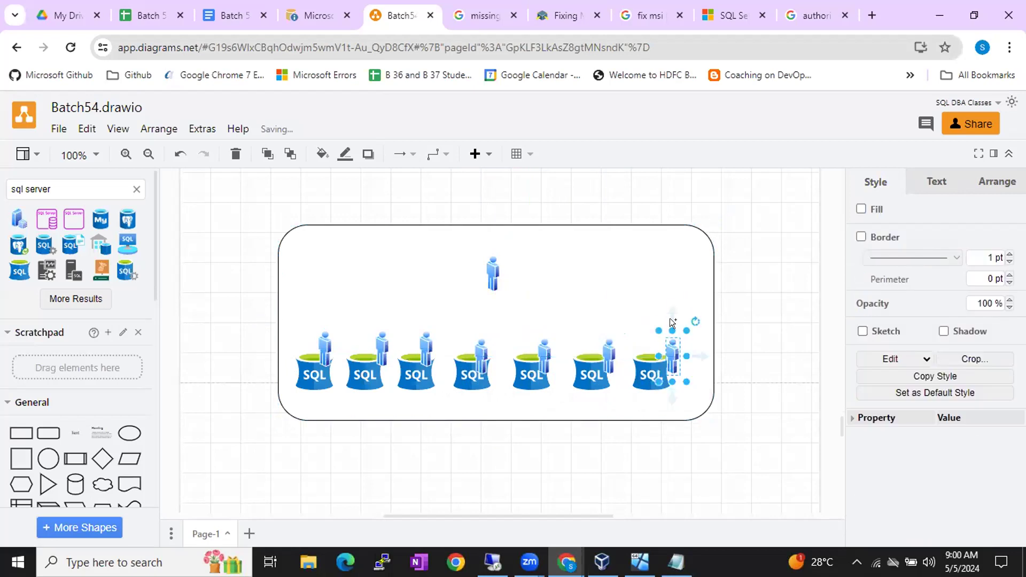
click(631, 288)
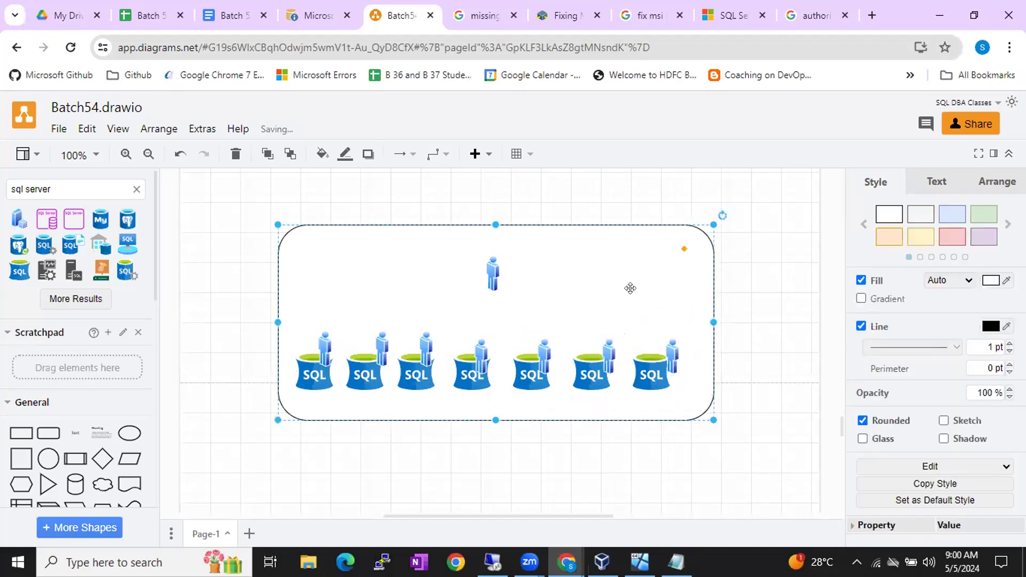
Lower the person icons on the third and second SQL icons to match the rest of the row
click(426, 345)
drag(427, 345, 379, 343)
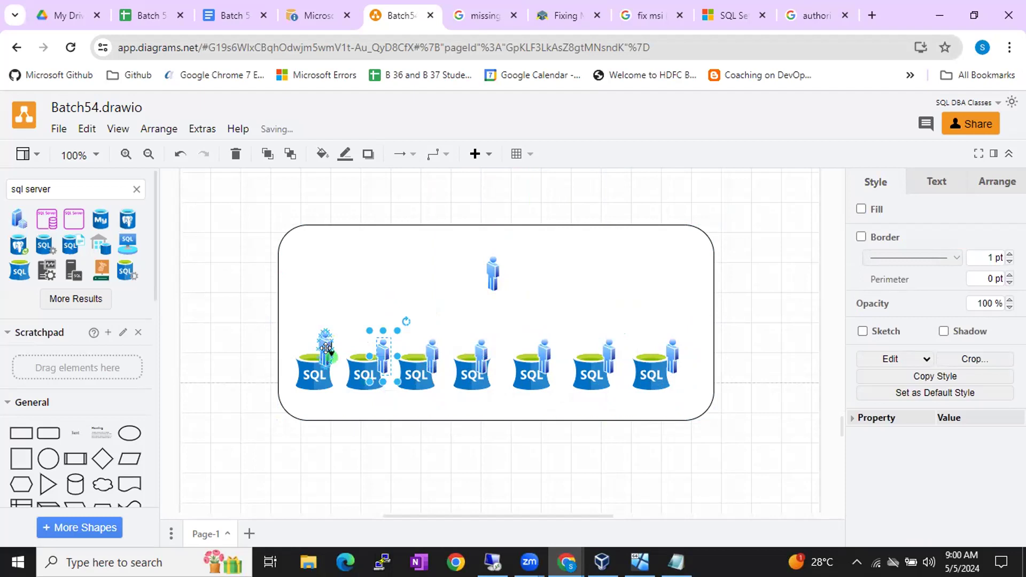
click(371, 308)
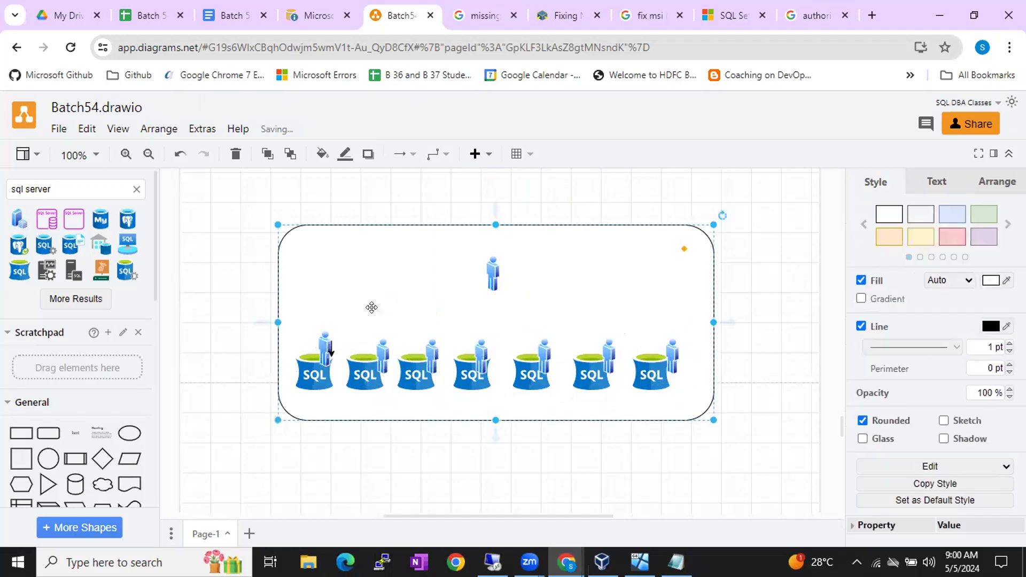
click(326, 337)
key(Delete)
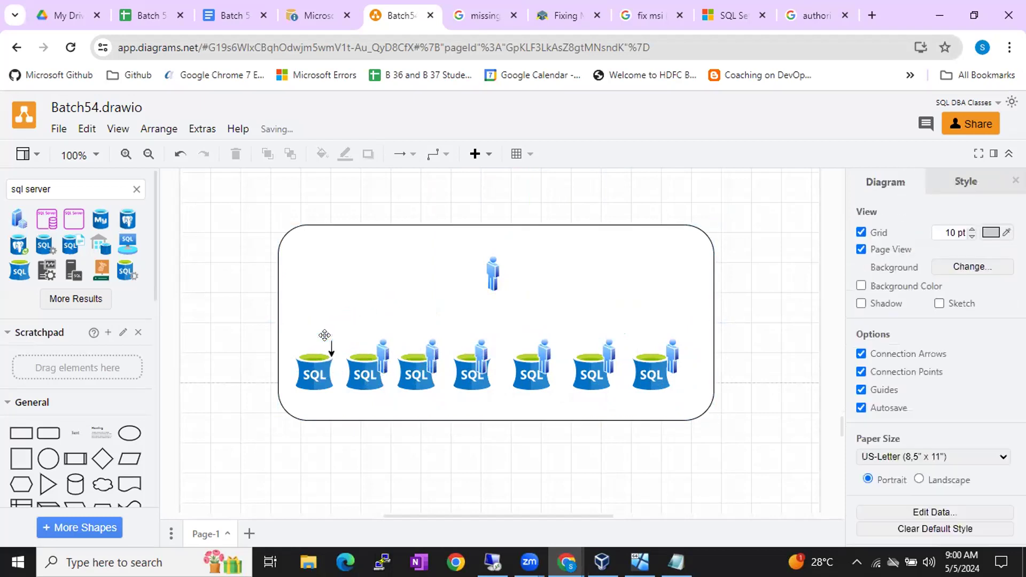
click(334, 344)
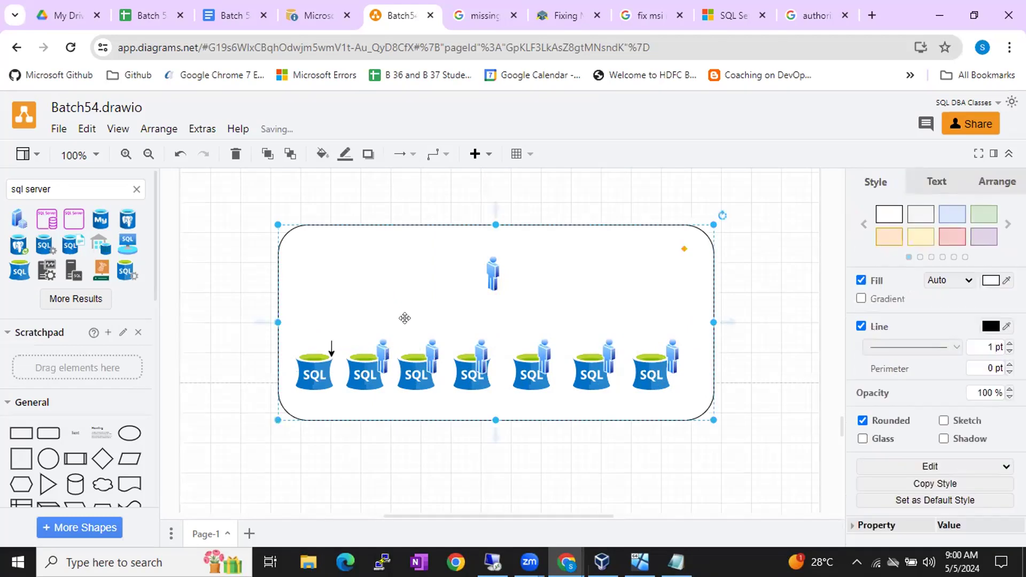
key(ctrl+z)
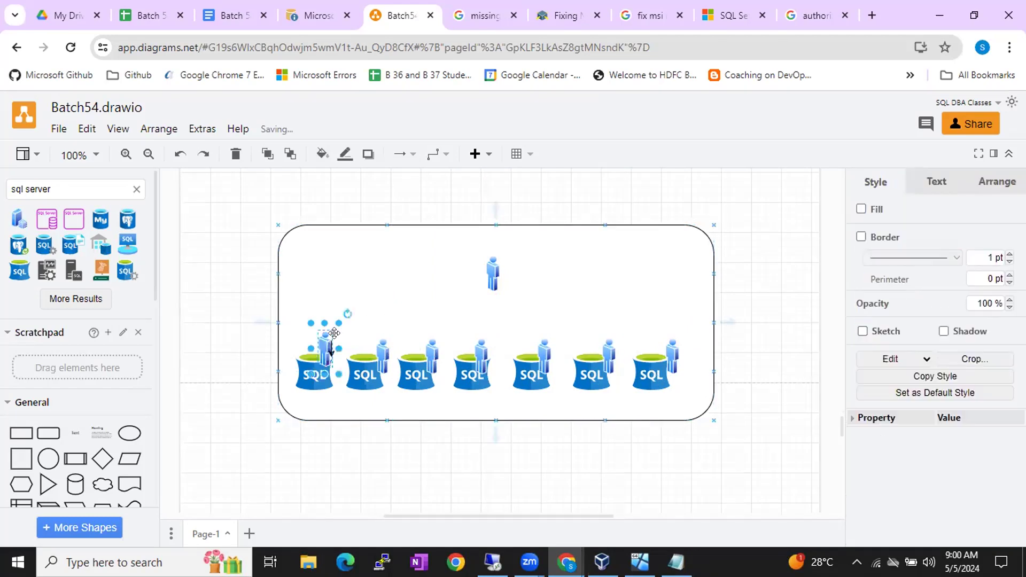
Remove the stray connector and lower the person icon on the first SQL icon to line up with the rest of the row
click(395, 323)
click(330, 353)
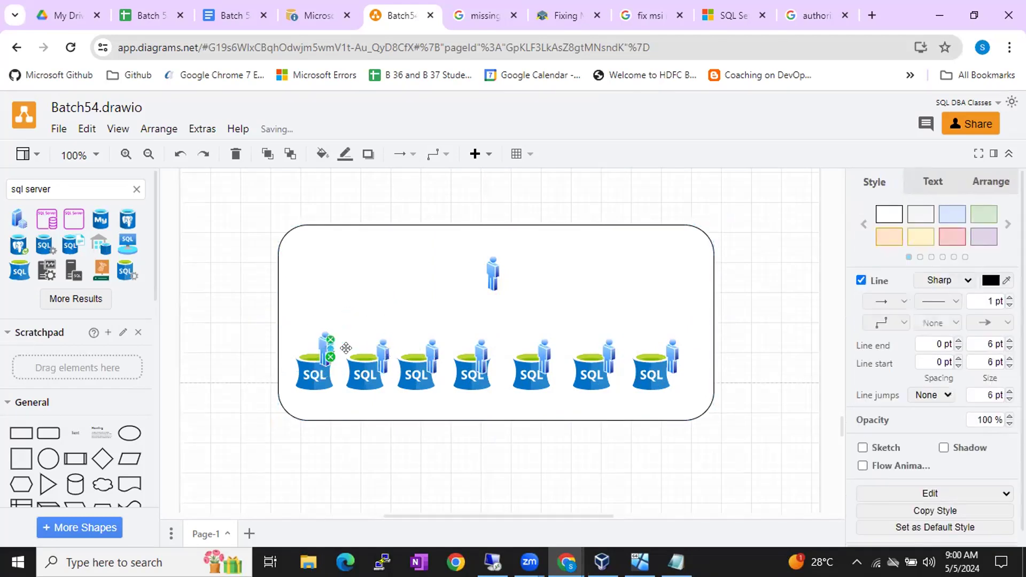
key(Delete)
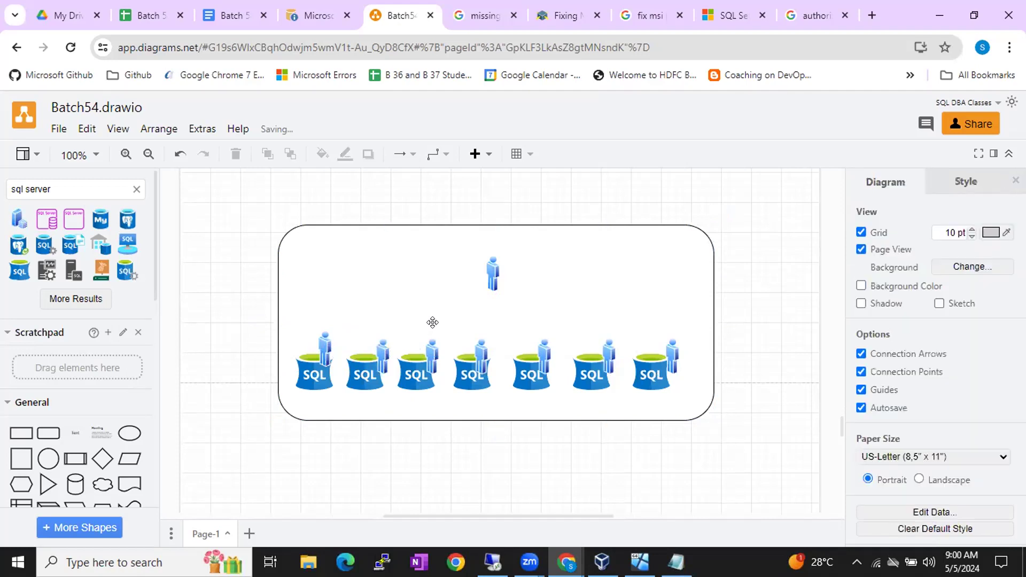
click(323, 344)
drag(322, 344, 330, 357)
click(378, 296)
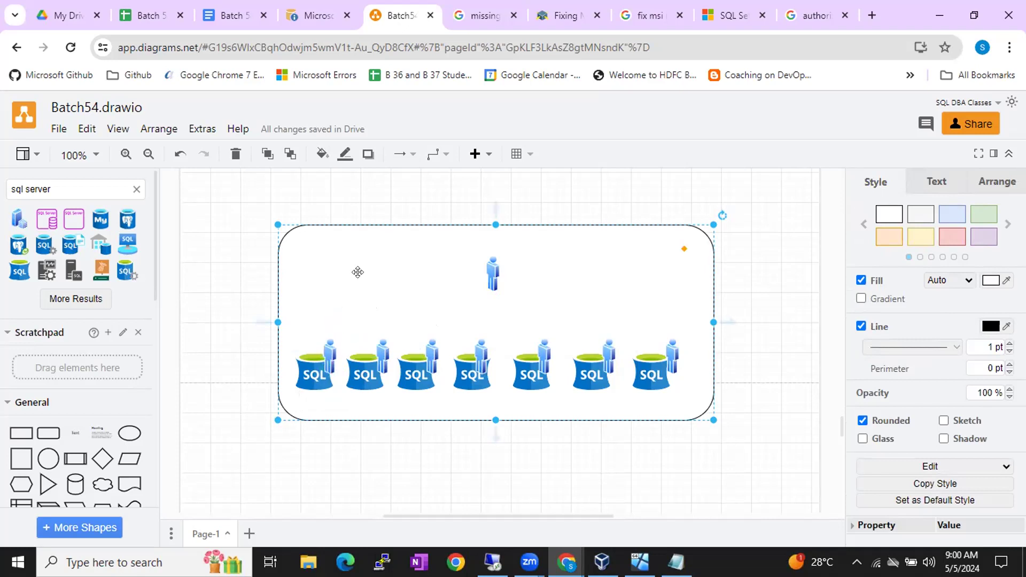
Undo the placement of the person icons on all seven SQL icons
key(ctrl+z)
key(ctrl+z)
key(ctrl+z)
key(ctrl+z)
key(ctrl+z)
key(ctrl+z)
key(ctrl+z)
key(ctrl+z)
key(ctrl+z)
key(ctrl+z)
key(ctrl+z)
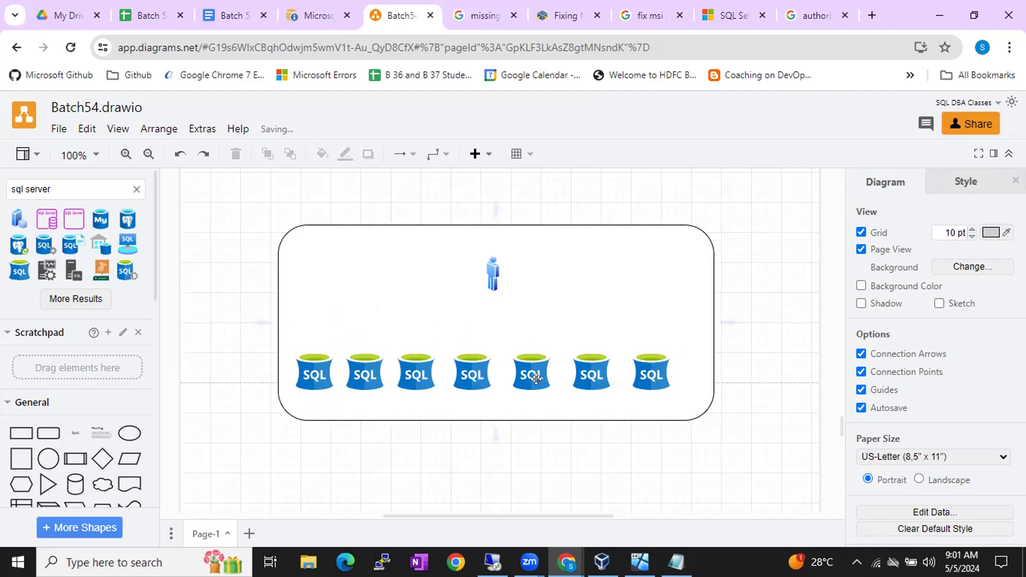
click(522, 407)
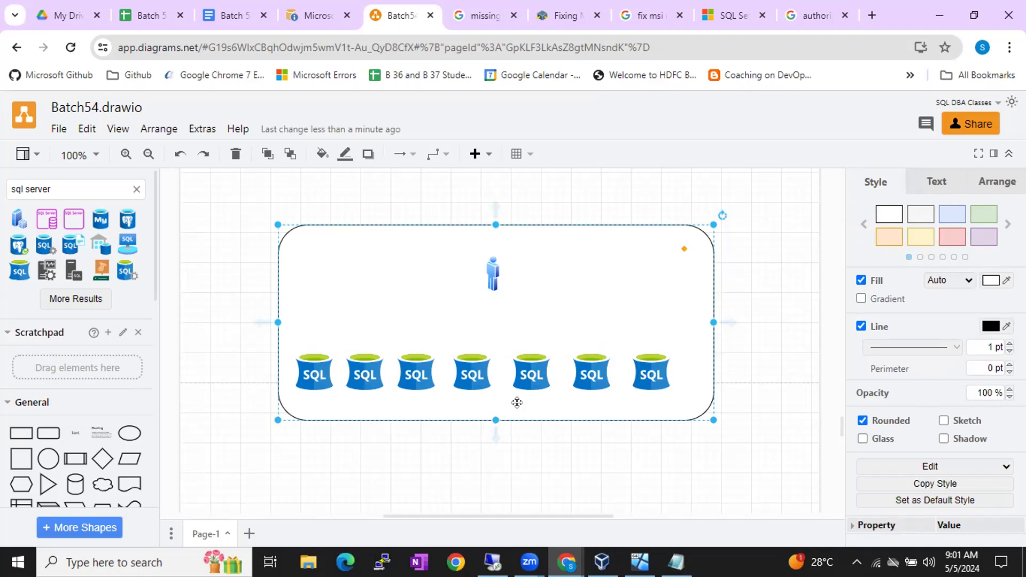
Replace the person icon at the container's upper centre with an ellipse above the SQL icons
click(491, 274)
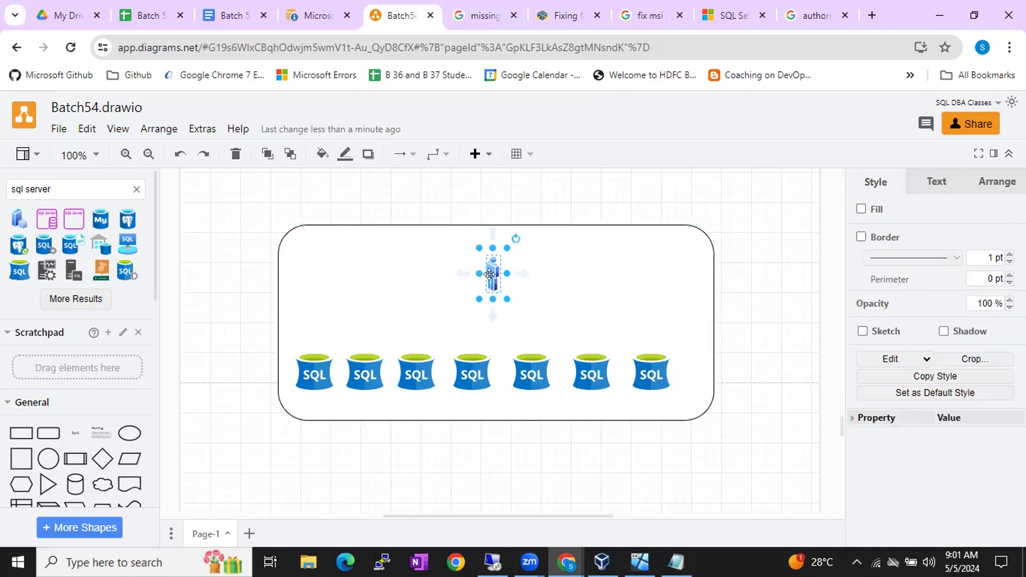
key(Delete)
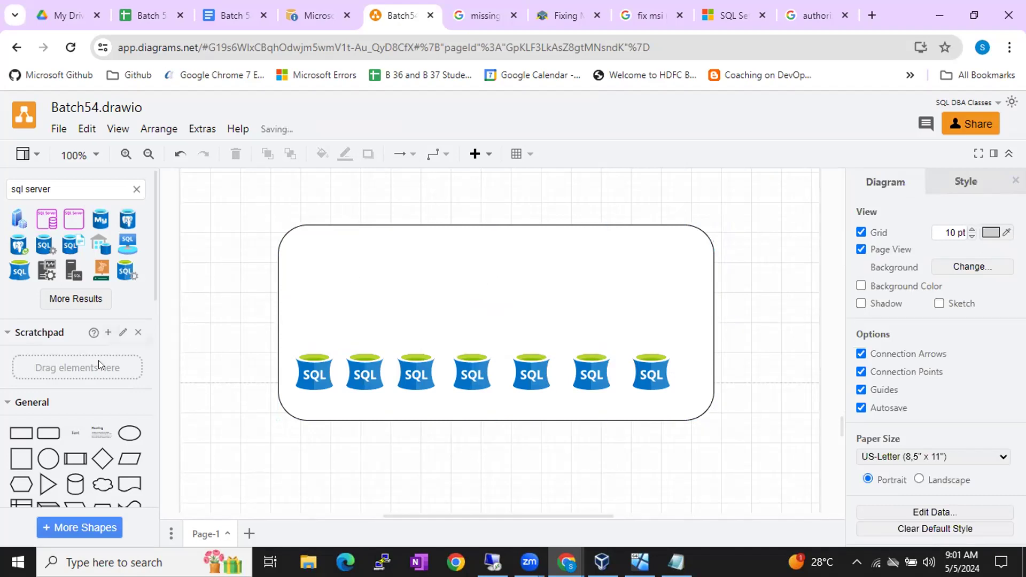
click(127, 433)
drag(499, 321, 498, 269)
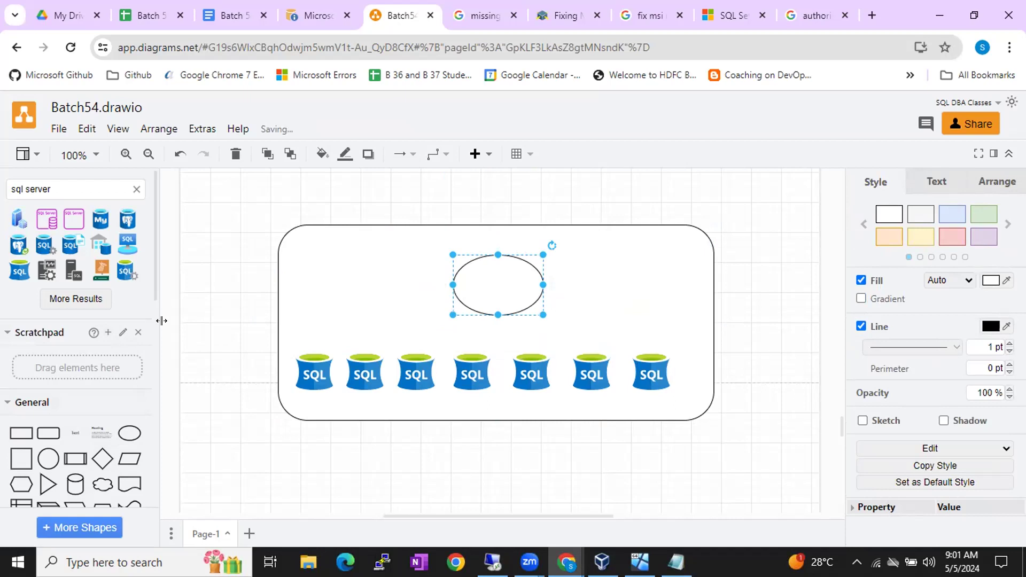
Copy the person icon from the Users box into the ellipse at the container's upper centre
scroll(301, 300, up, 3)
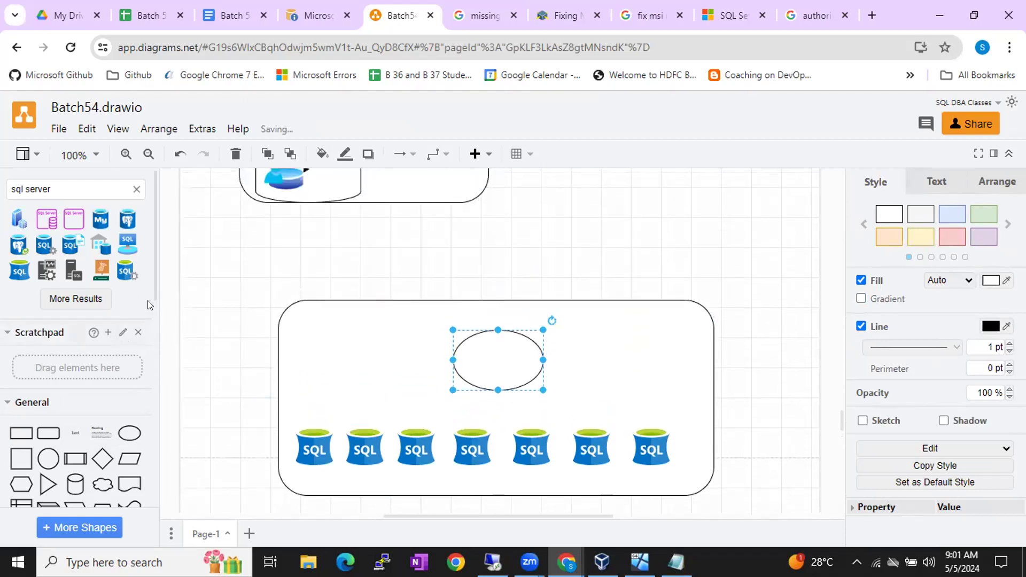
scroll(319, 321, up, 6)
click(410, 270)
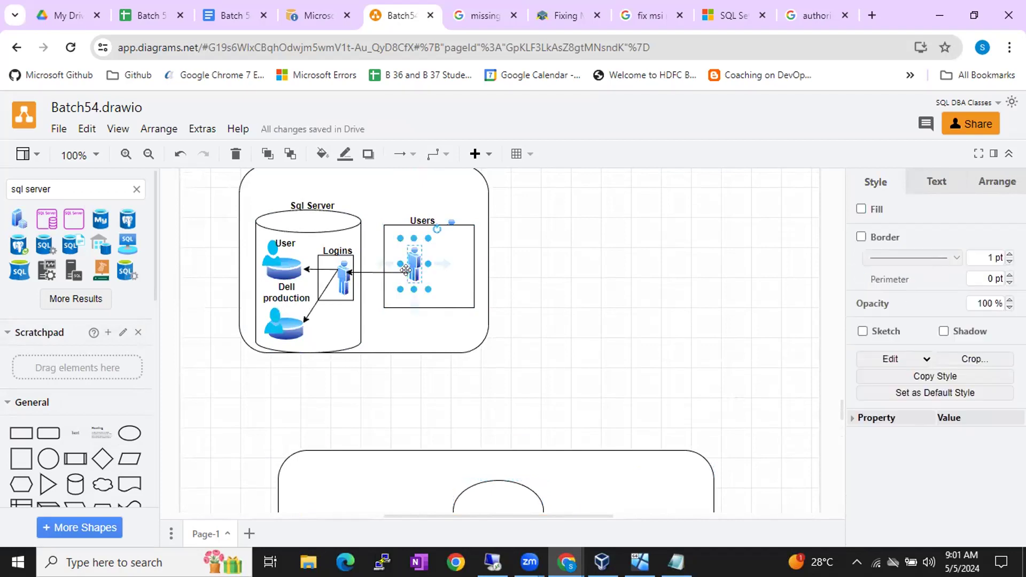
drag(411, 271, 492, 492)
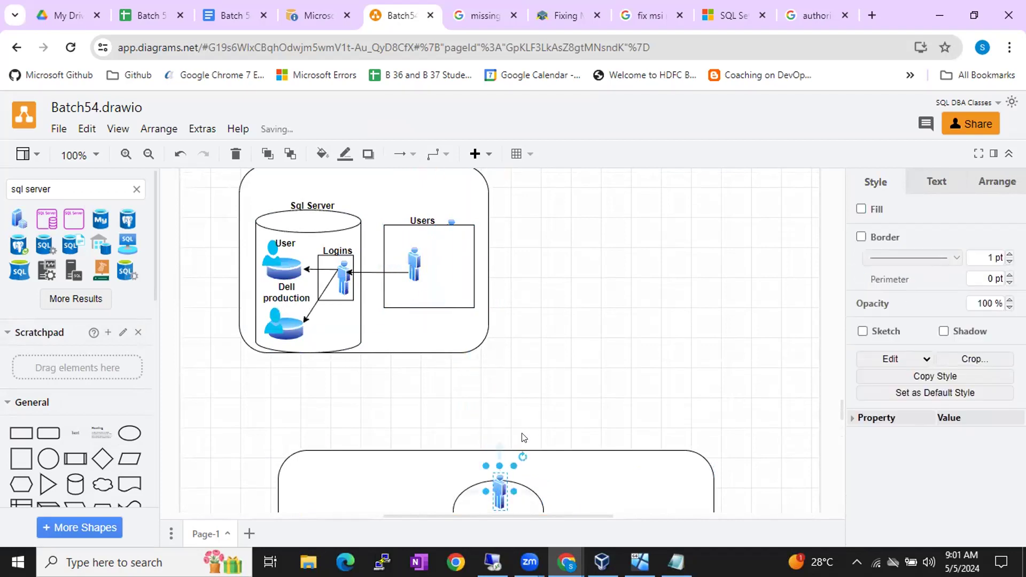
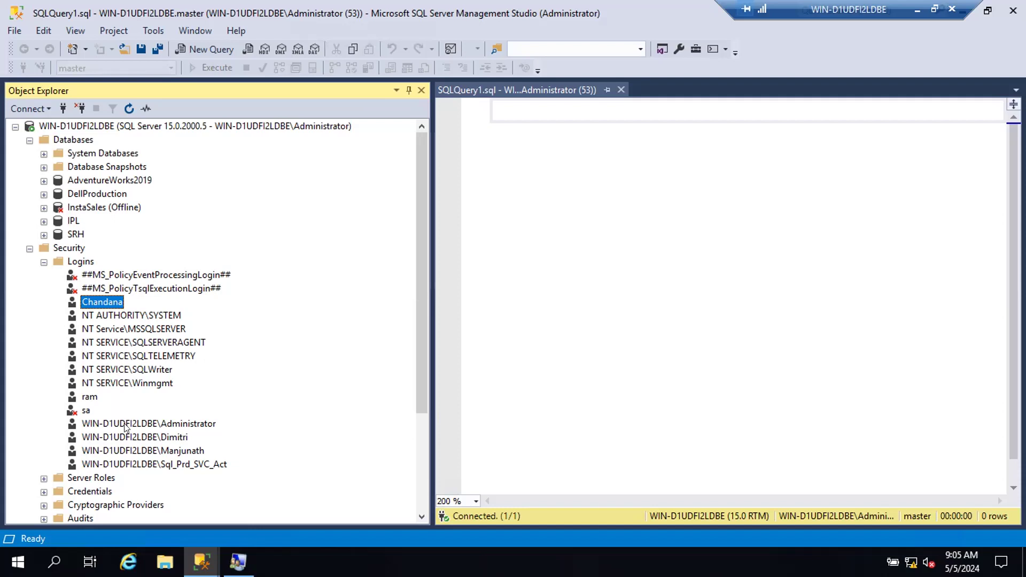
Switch to Local Users and Groups and move its window aside so the SQL Server login list stays in view
scroll(149, 453, down, 1)
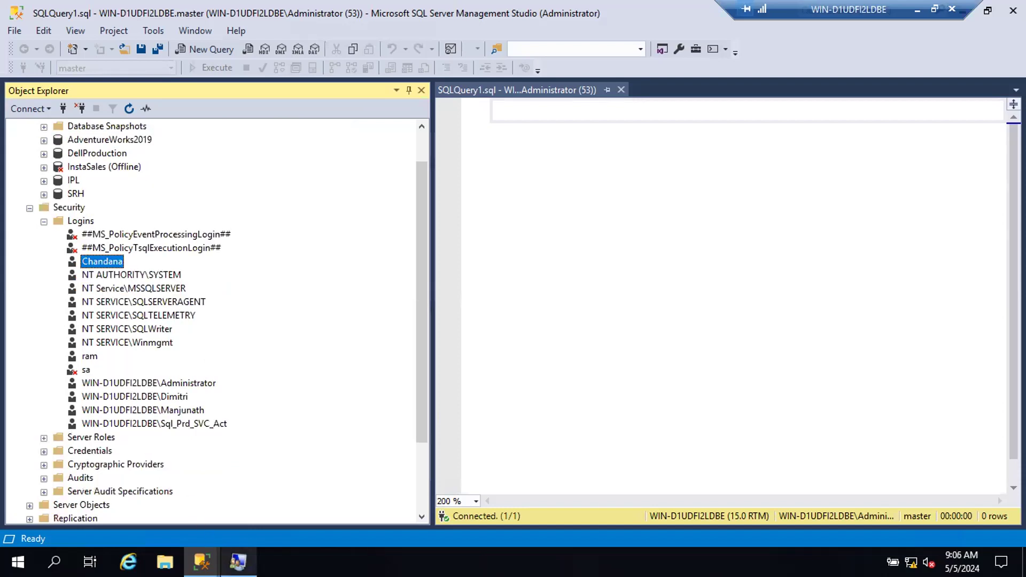
click(238, 561)
drag(380, 75, 617, 70)
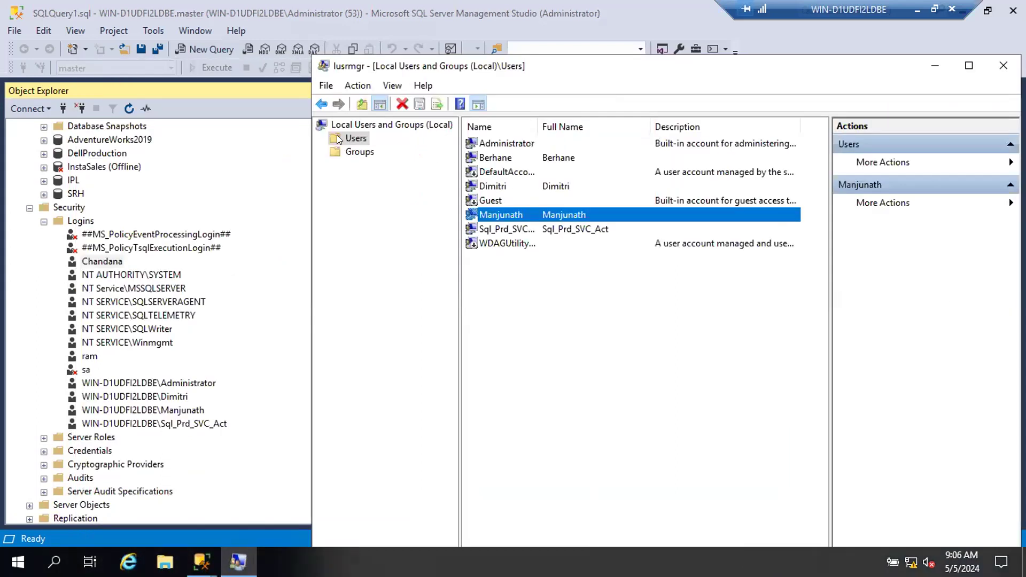
Start a new local Windows user and enter the person's first name as user name, then the account password and its confirmation
click(514, 299)
right_click(505, 283)
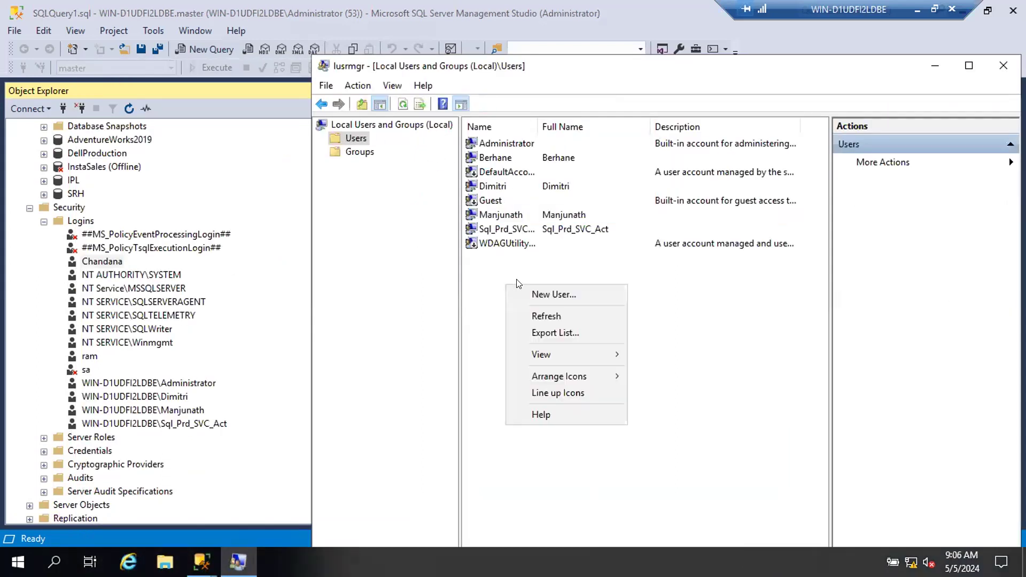
click(521, 289)
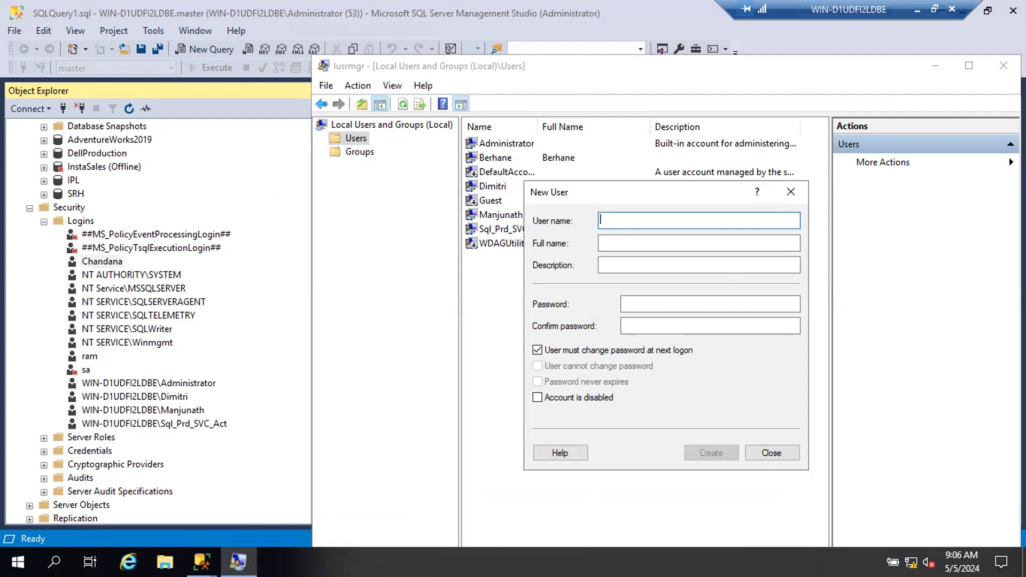
text(Kasturi)
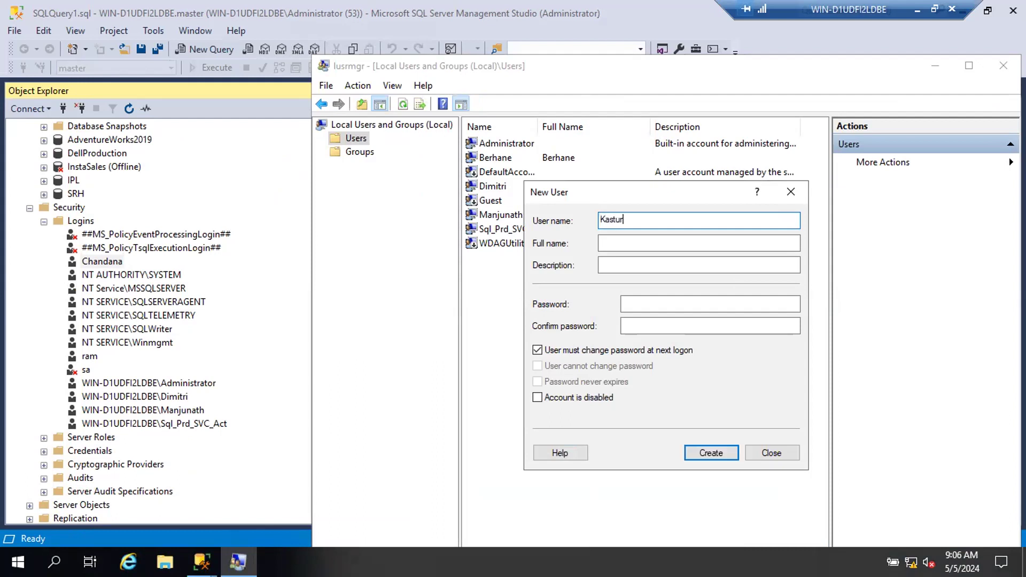
key(Tab)
key(Tab)
key(Tab)
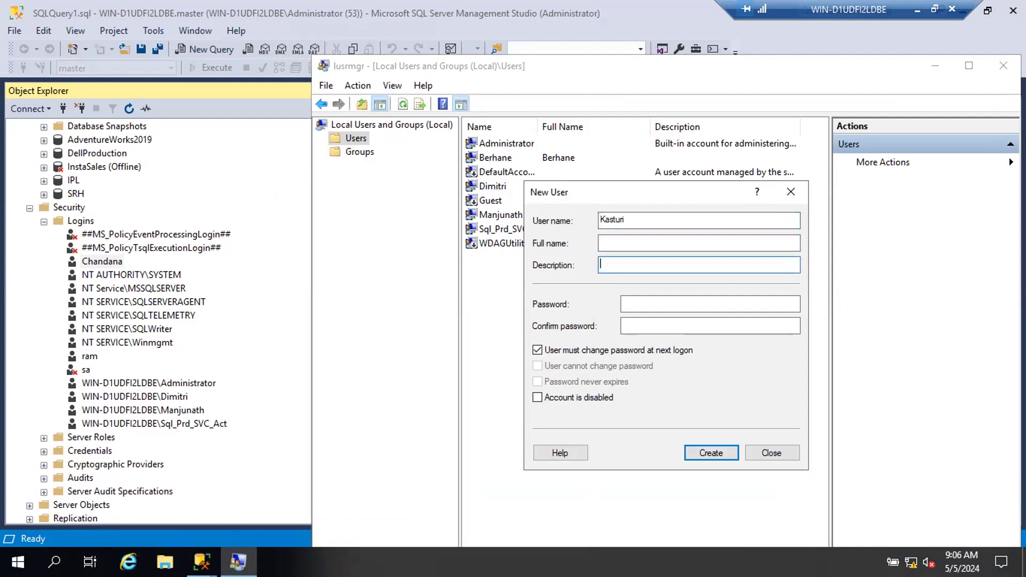
text(••••)
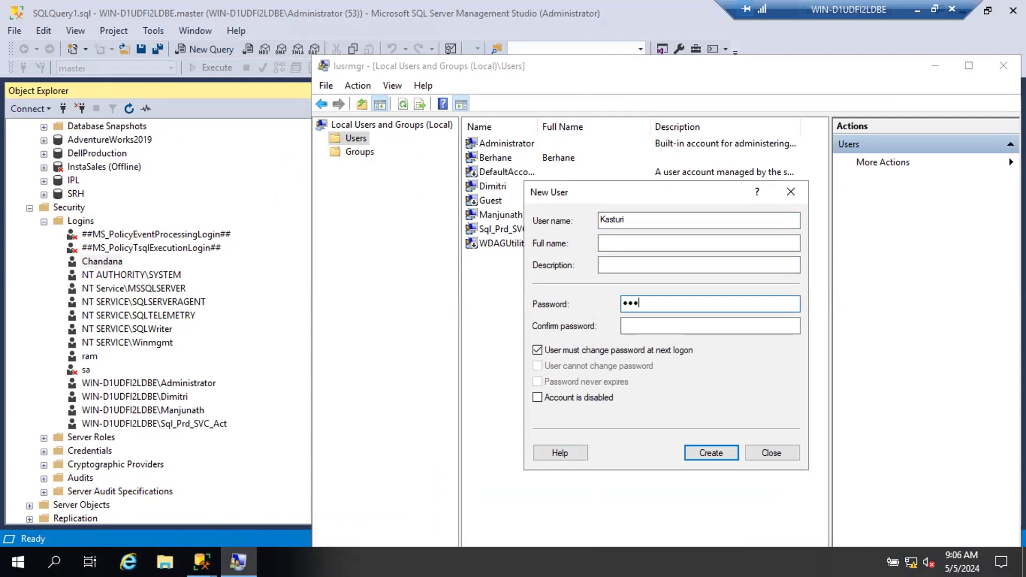
text(•••)
key(Tab)
text(•••••••)
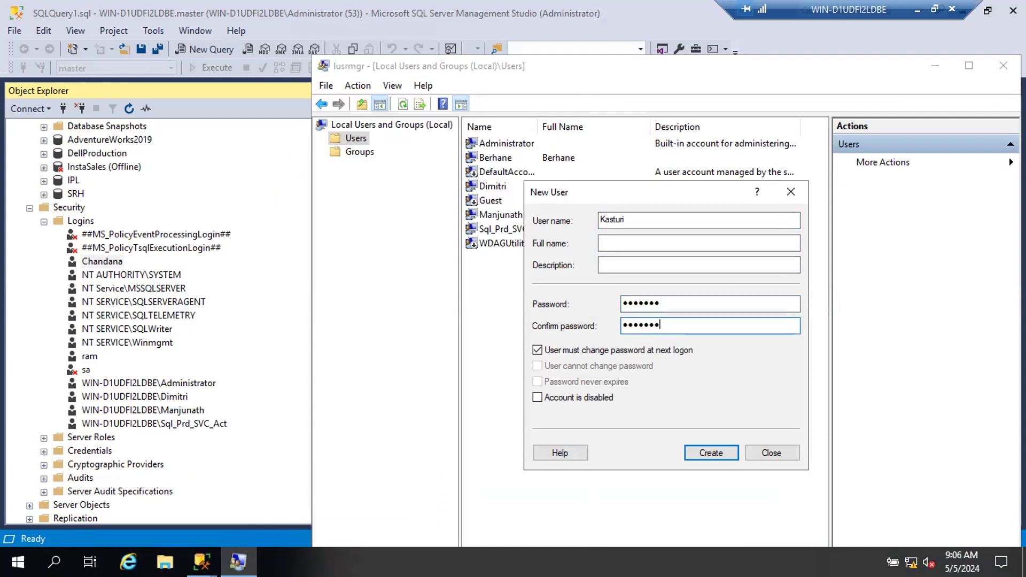
Turn off the forced password change at next logon, enable User cannot change password and Password never expires, and create the user
click(537, 350)
click(537, 366)
click(538, 381)
click(707, 452)
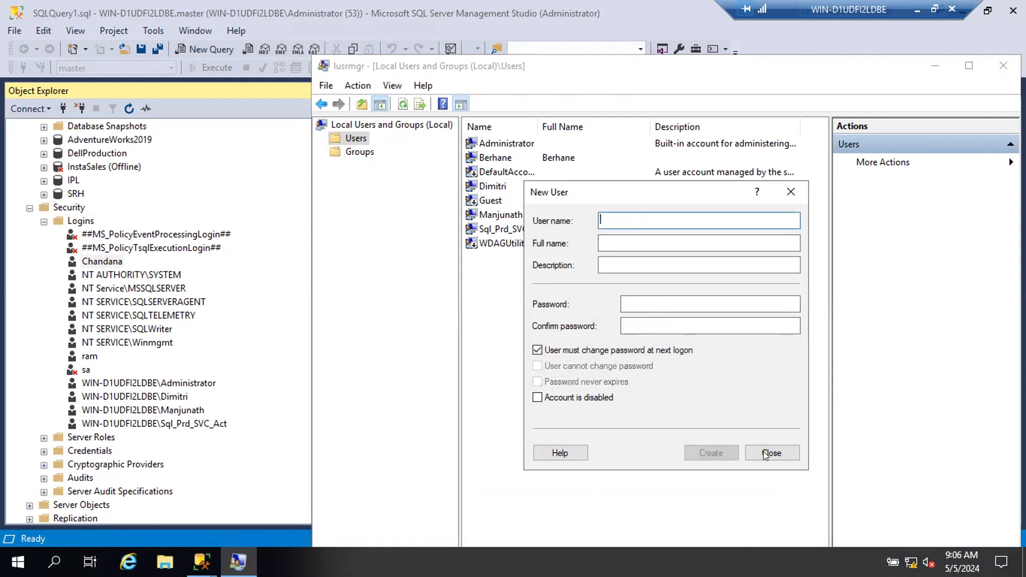
click(767, 451)
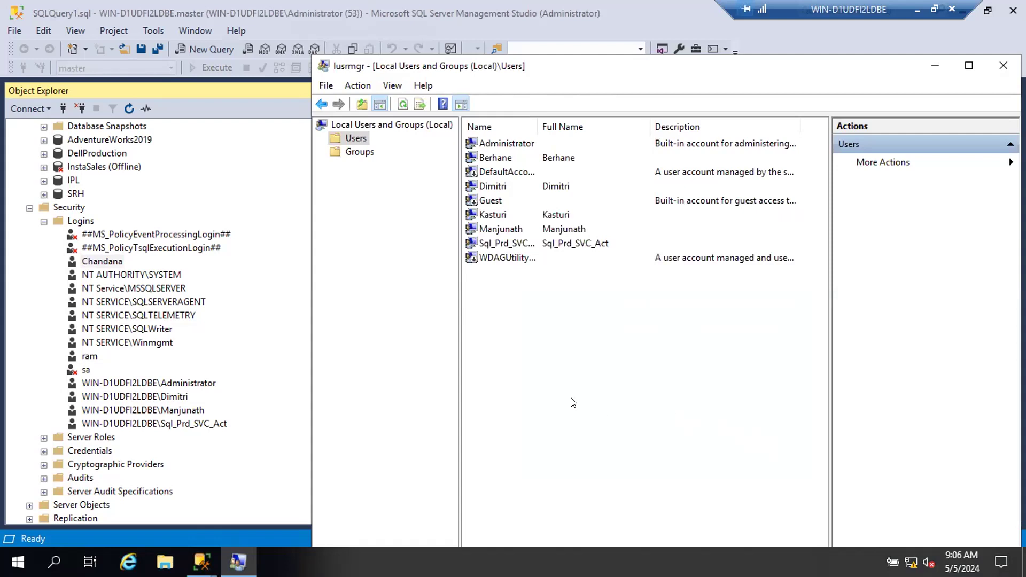
Start a second local Windows user and fill in the user name, the account password and the password confirmation
right_click(526, 379)
click(540, 389)
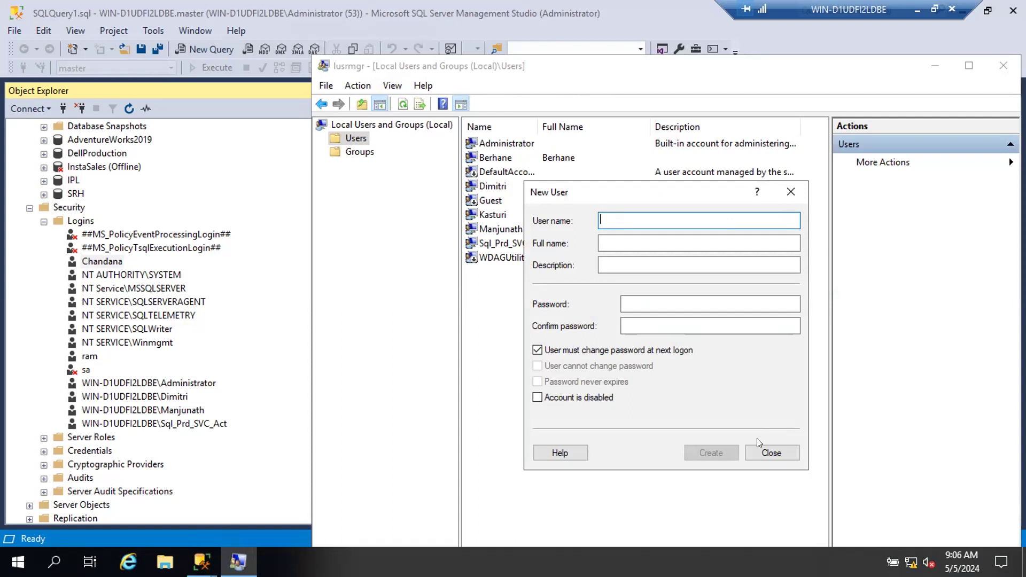
text(Shalem)
key(Tab)
key(Tab)
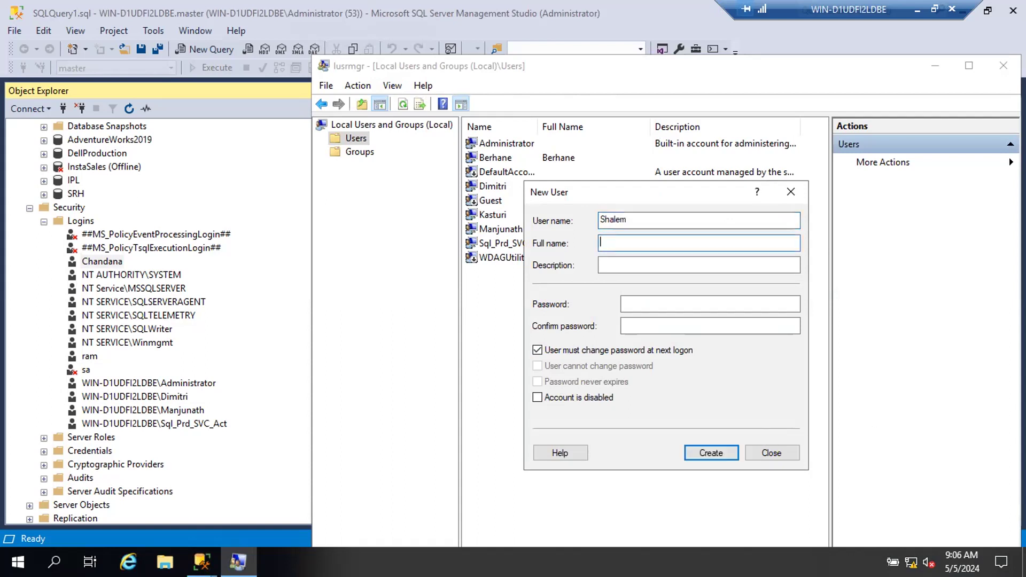
key(Tab)
text(••••••)
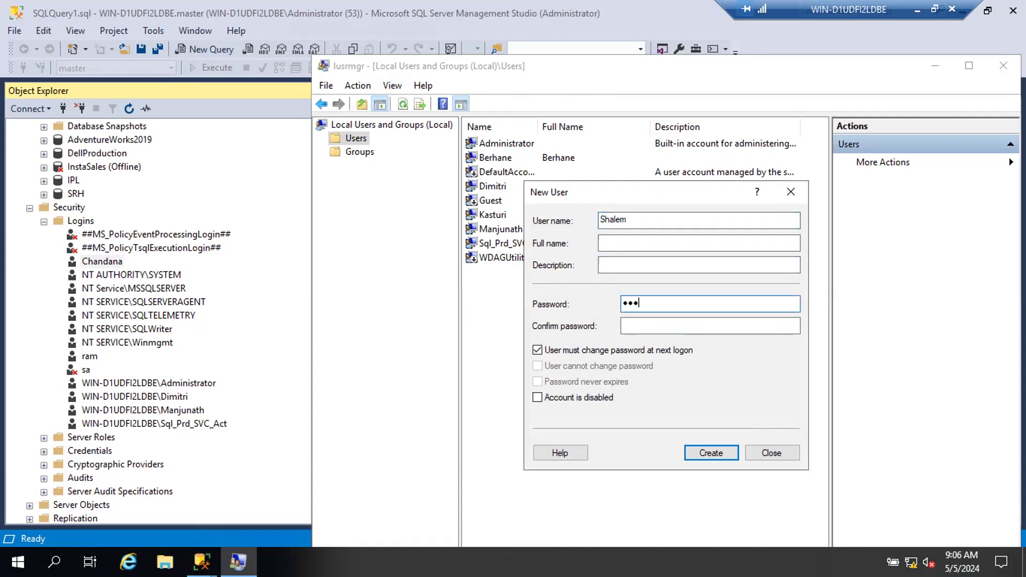
text(•)
key(Tab)
text(••••••)
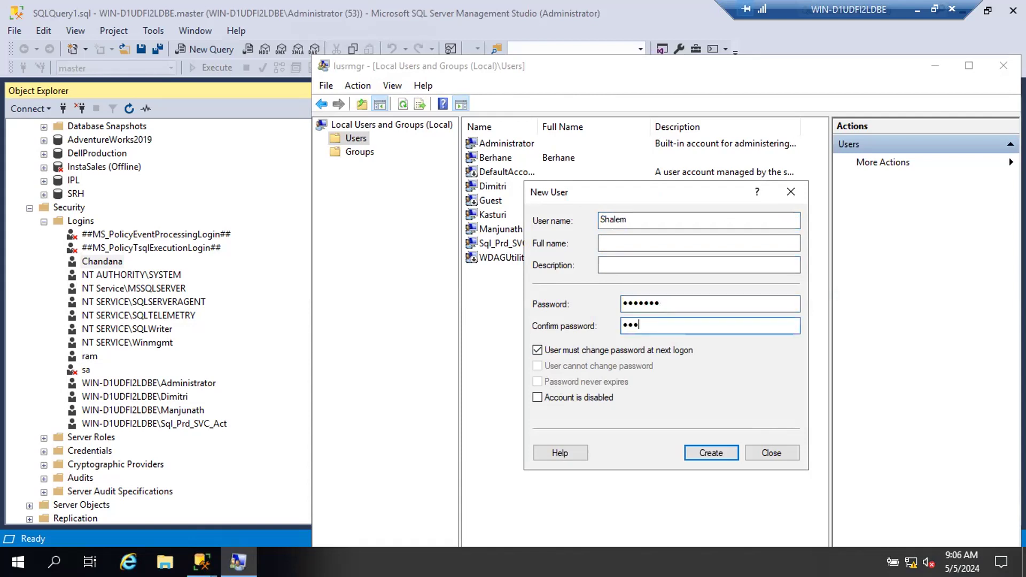
text(•)
Create the second user without forced password change at next logon, with User cannot change password and Password never expires enabled
click(566, 350)
click(567, 365)
click(567, 382)
click(690, 453)
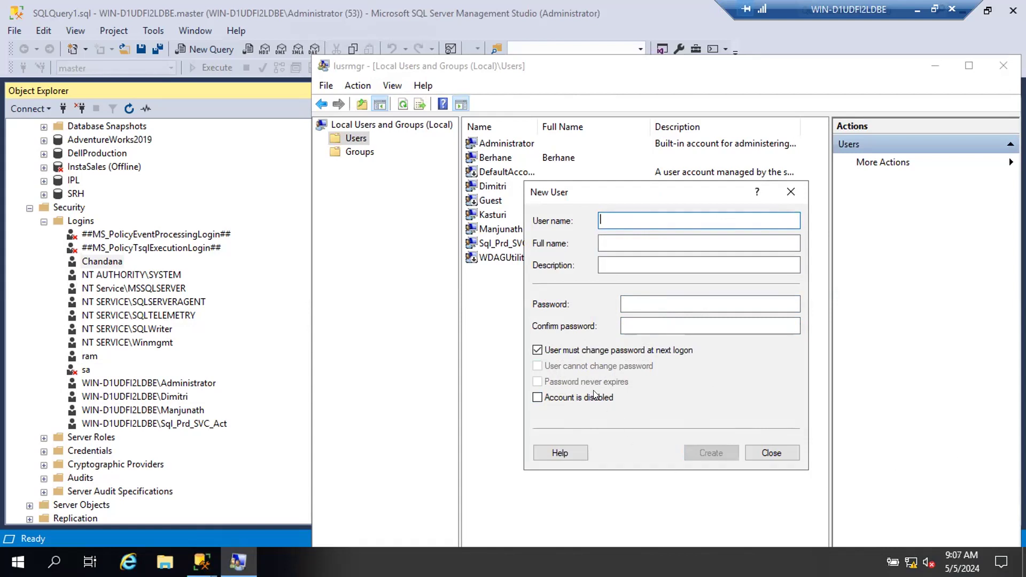
Create a third local Windows user with a user name and confirmed account password, keeping the default password options
text(Suresh)
key(Tab)
key(Tab)
key(Tab)
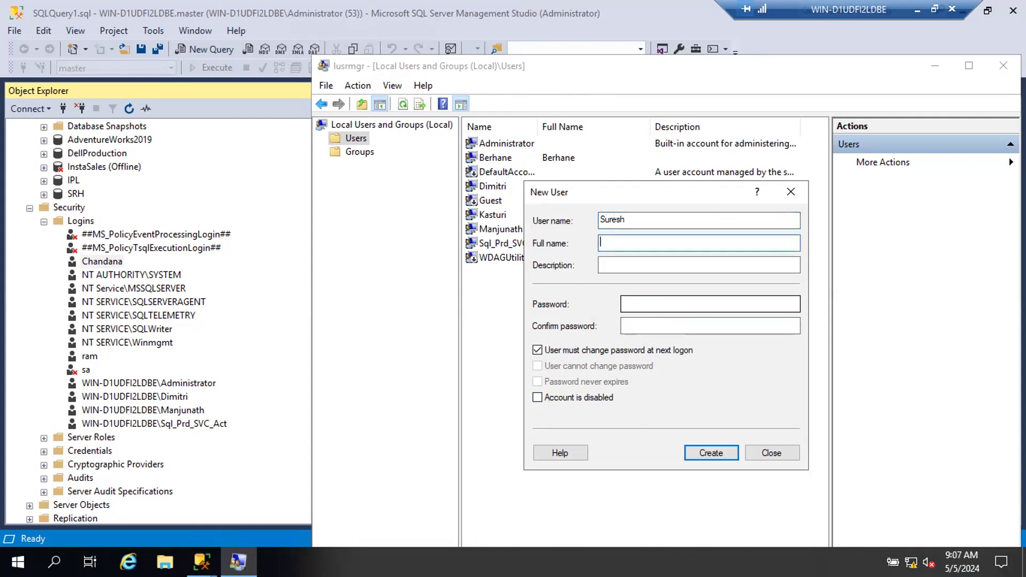
text(•••••••)
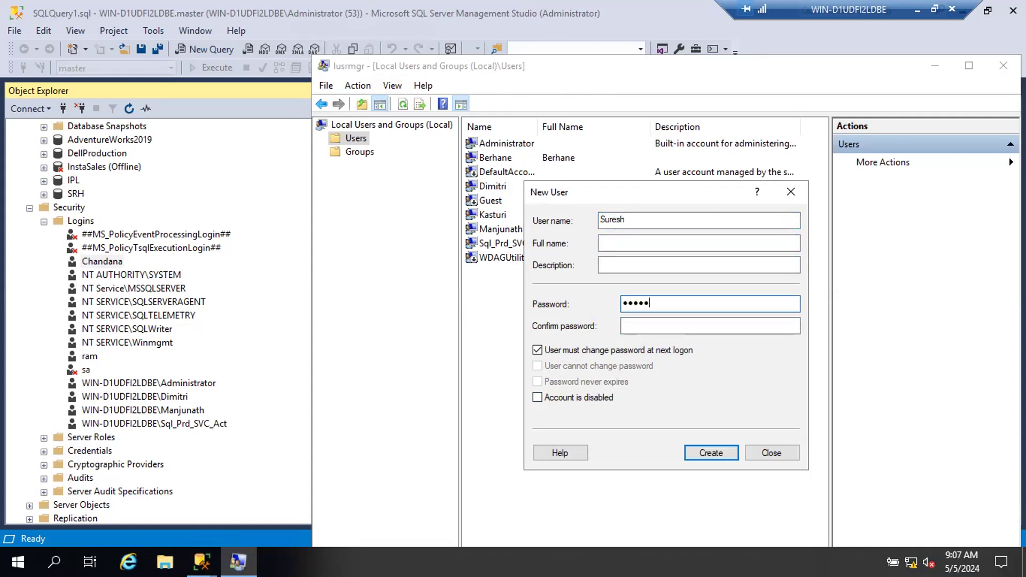
key(Tab)
text(•••••••)
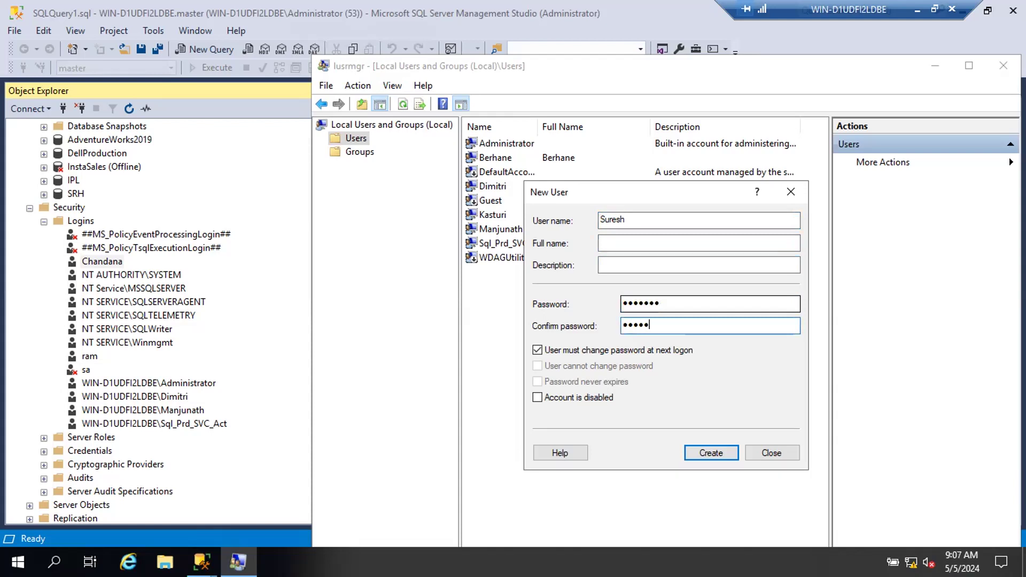
click(703, 452)
click(748, 452)
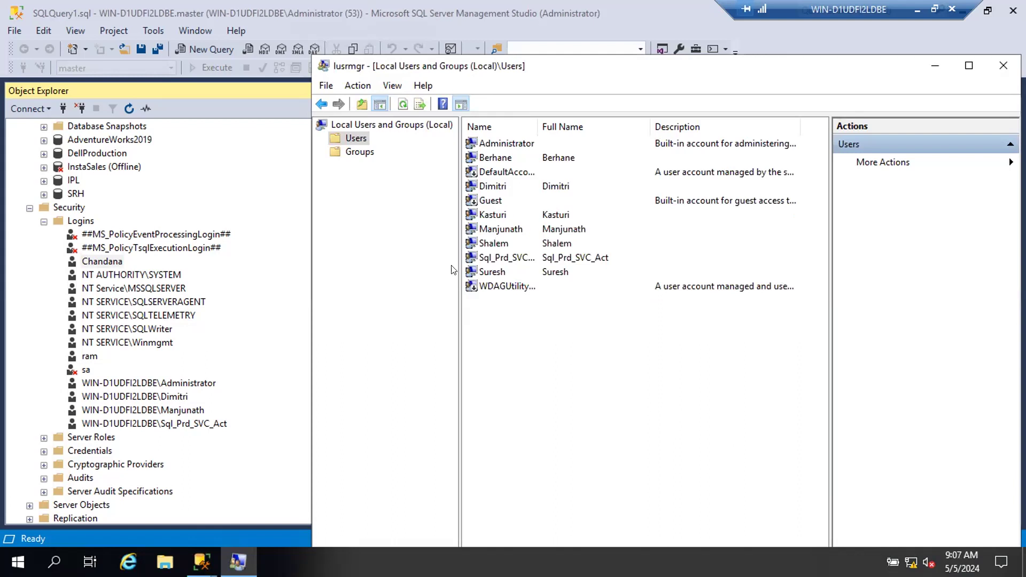
Create a local Windows group named SqlDBAs without members and select it in the groups list
click(361, 152)
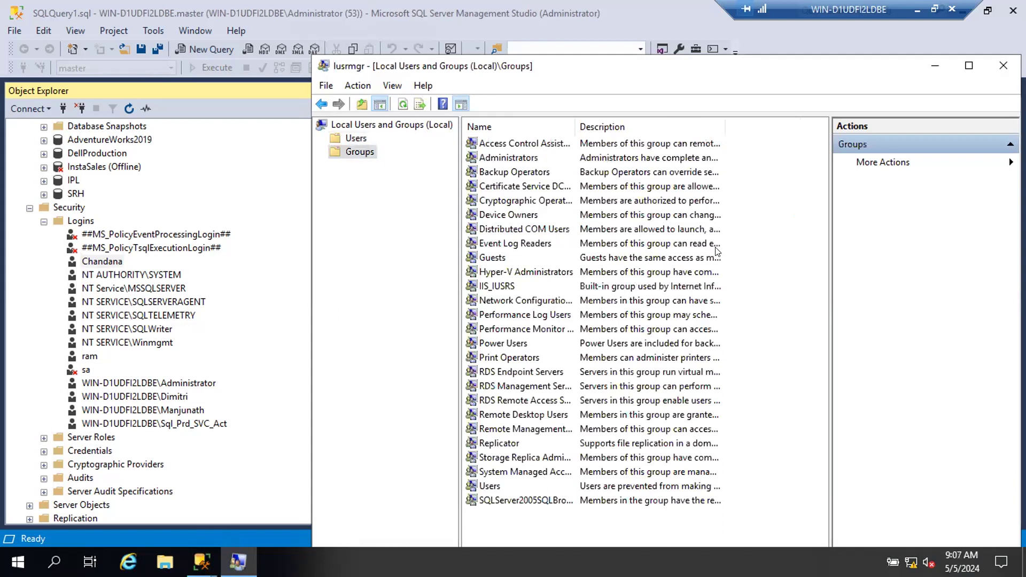
right_click(744, 255)
click(770, 266)
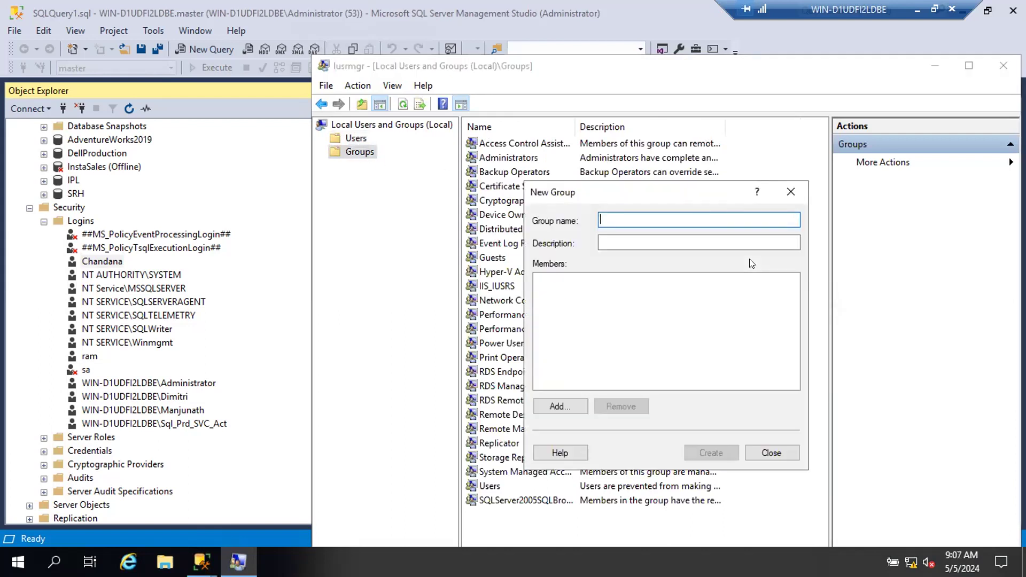
text(SqlDBAs)
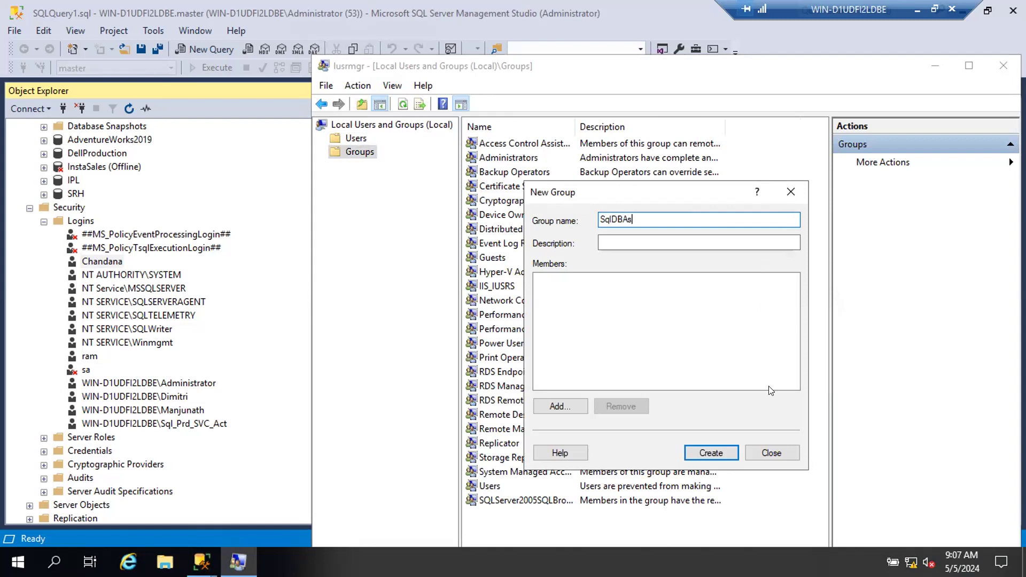
click(716, 450)
click(770, 452)
click(487, 497)
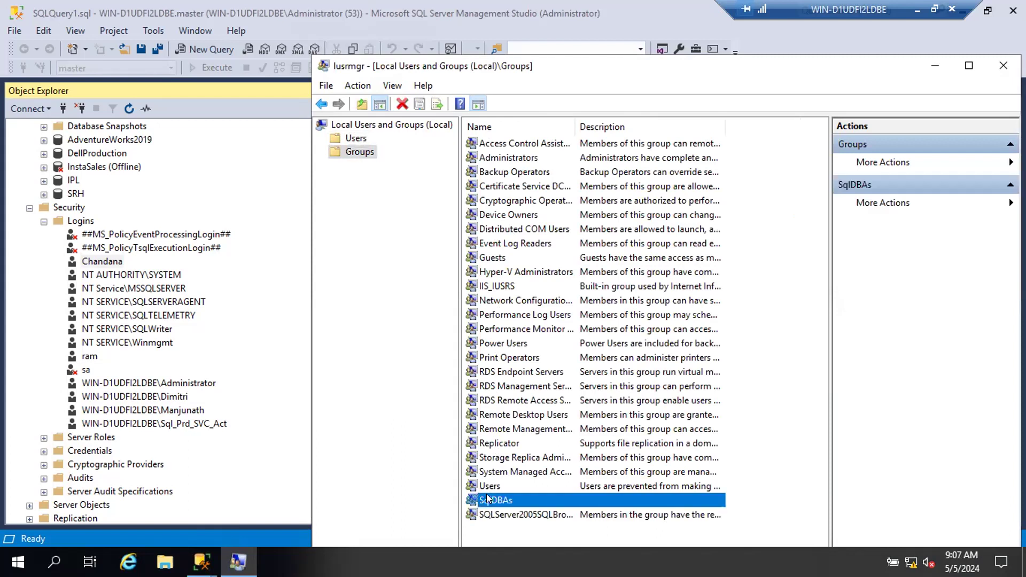
Open the SqlDBAs group's properties, enter the three new local users as members and check their names
double_click(493, 500)
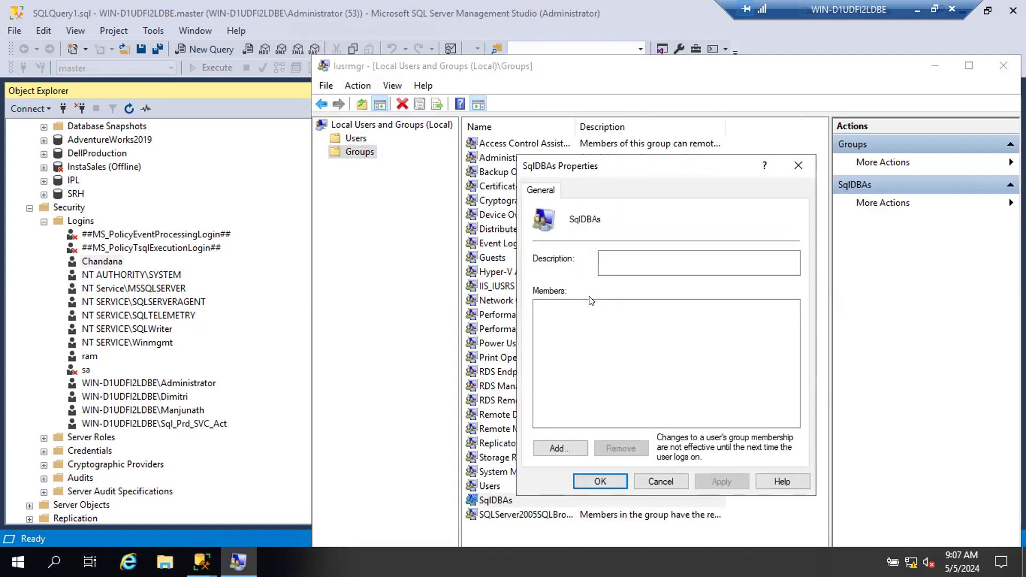
click(560, 448)
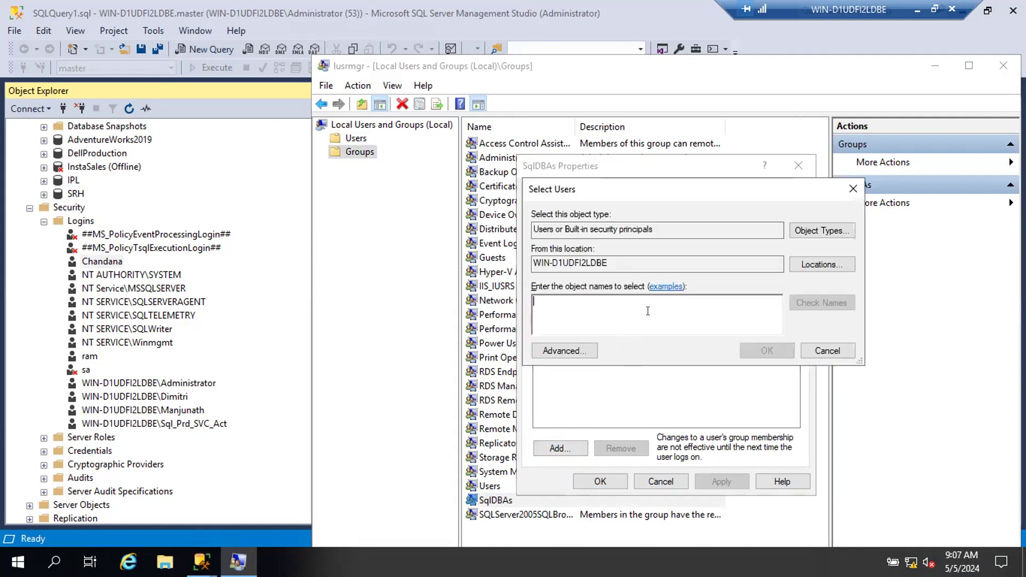
text(Suresh)
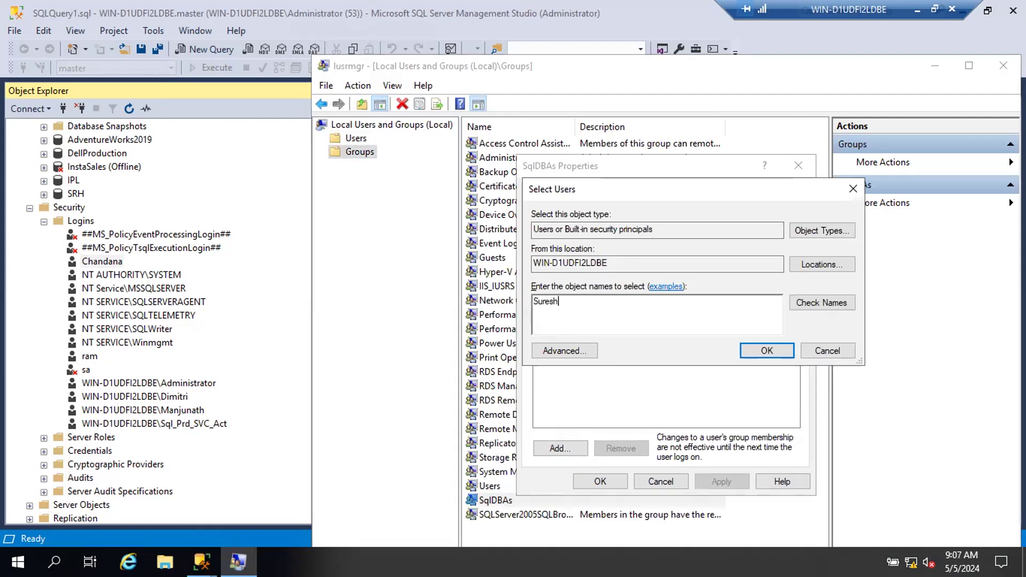
text(;)
text(Shale)
text(m)
text(;)
text(Kar)
text(turi)
click(823, 302)
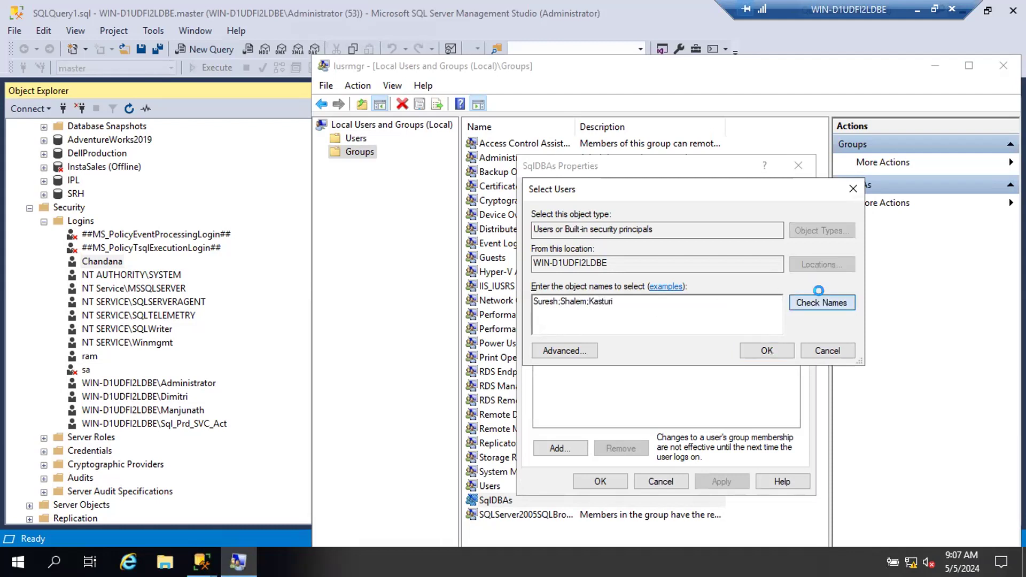
triple_click(657, 319)
click(658, 319)
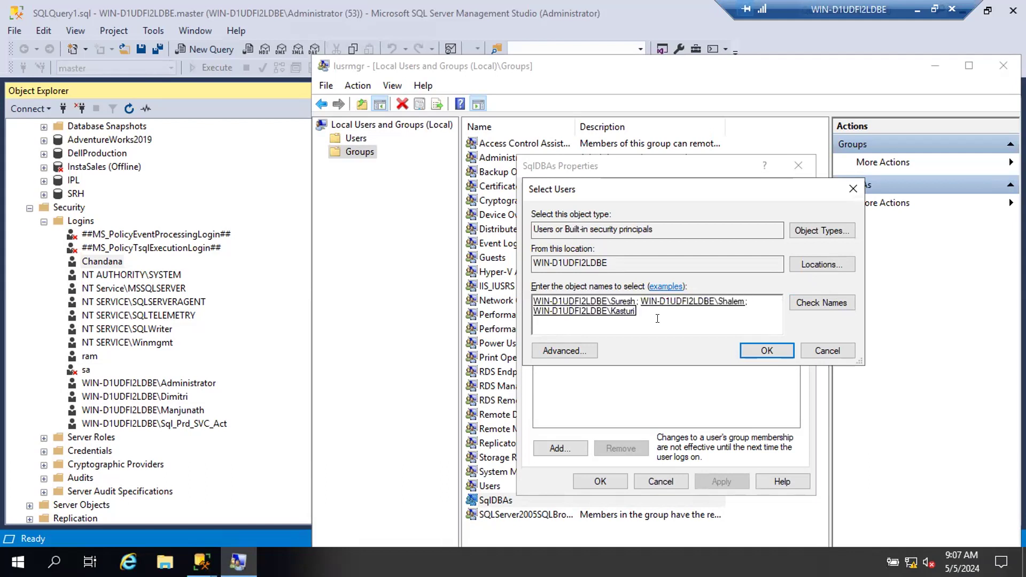
text(; Surya)
click(805, 306)
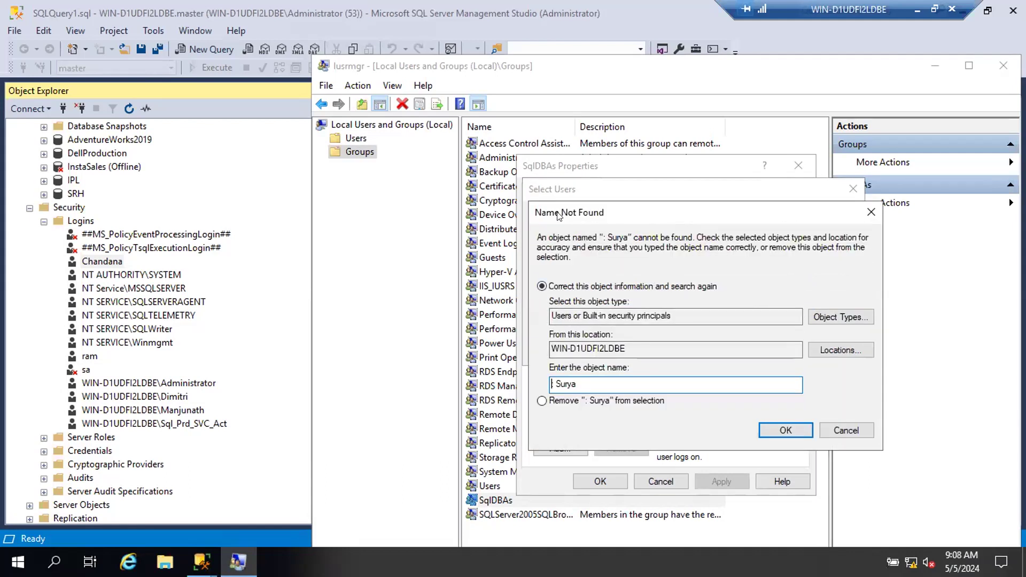
click(802, 429)
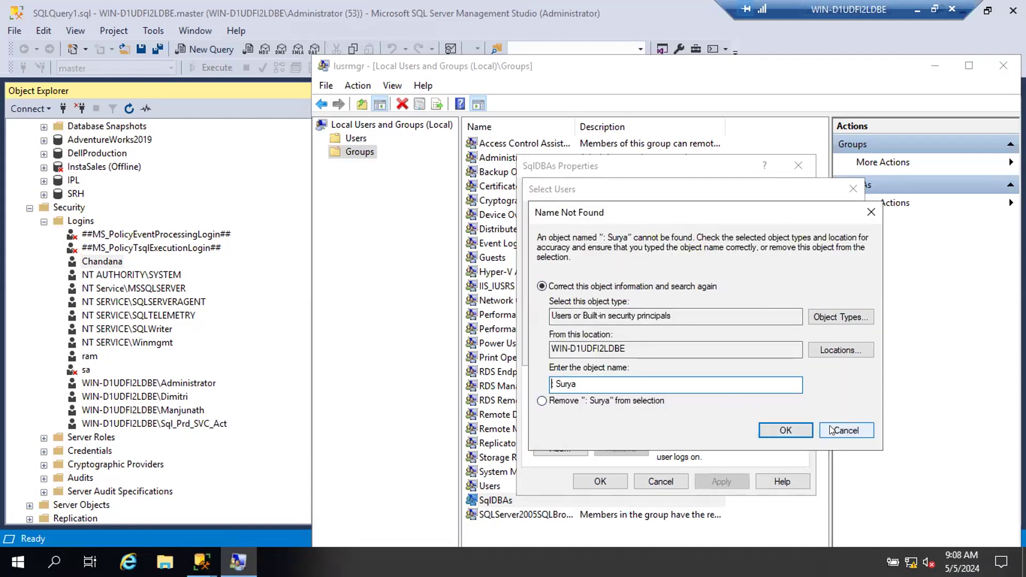
double_click(646, 312)
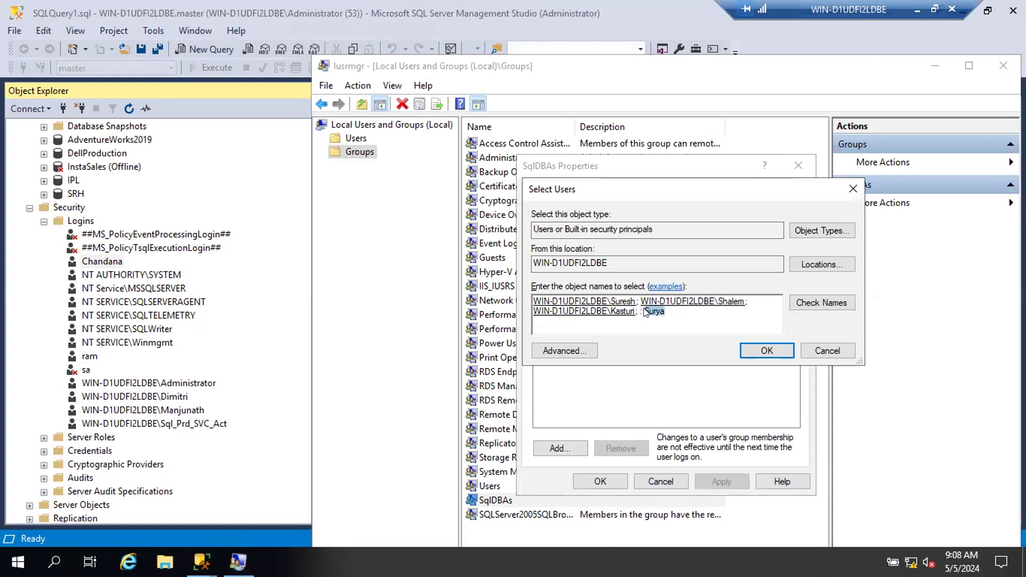
key(BackSpace)
key(BackSpace)
key(BackSpace)
key(BackSpace)
Add the three checked users to the SqlDBAs group, save its properties and select the group in the list
click(759, 351)
click(735, 476)
click(615, 479)
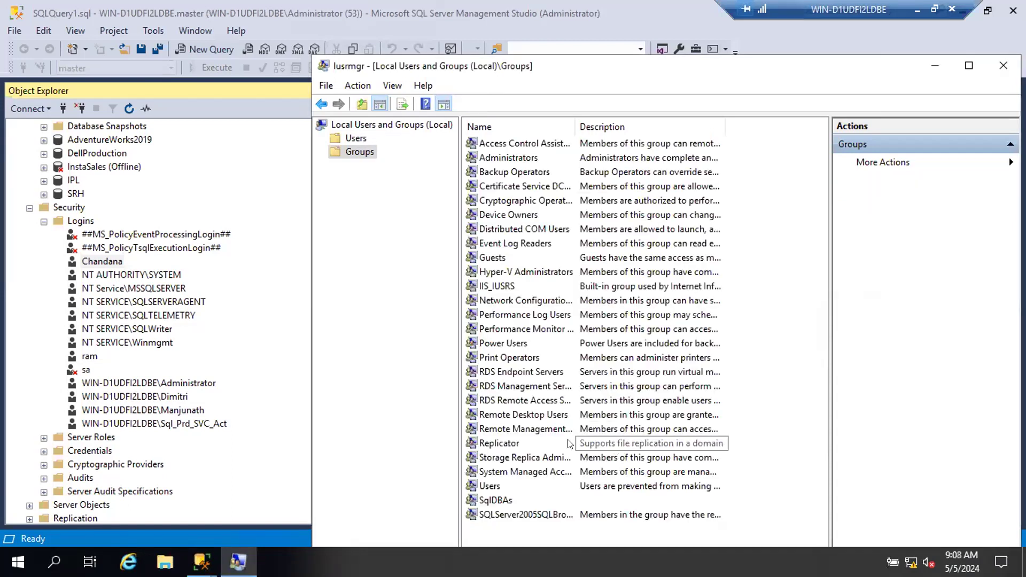
click(496, 500)
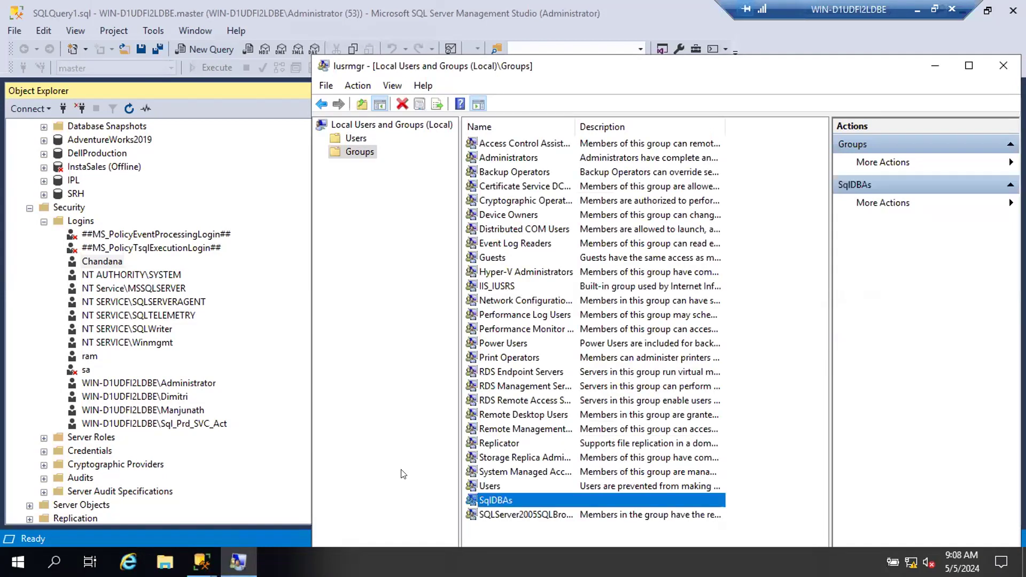
Switch to SQL Server Management Studio, start a new Windows authentication login and try to resolve the name SqlDBAs
click(42, 308)
right_click(76, 222)
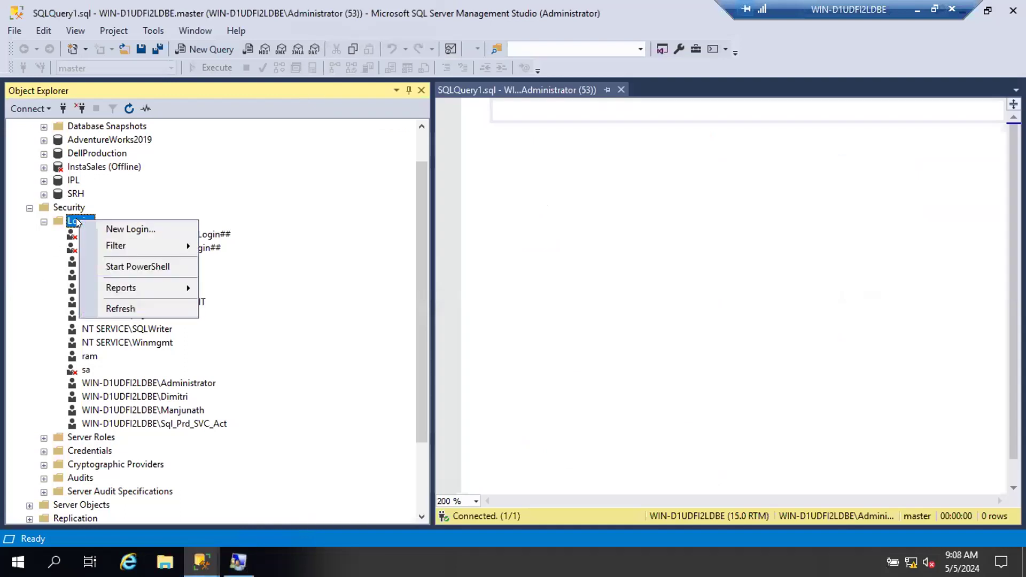
click(128, 229)
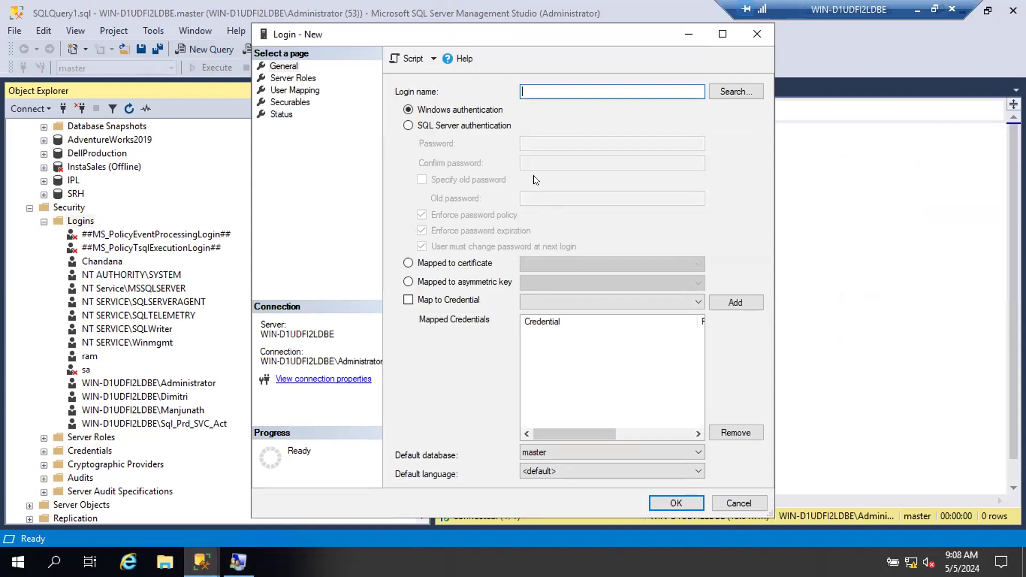
click(727, 91)
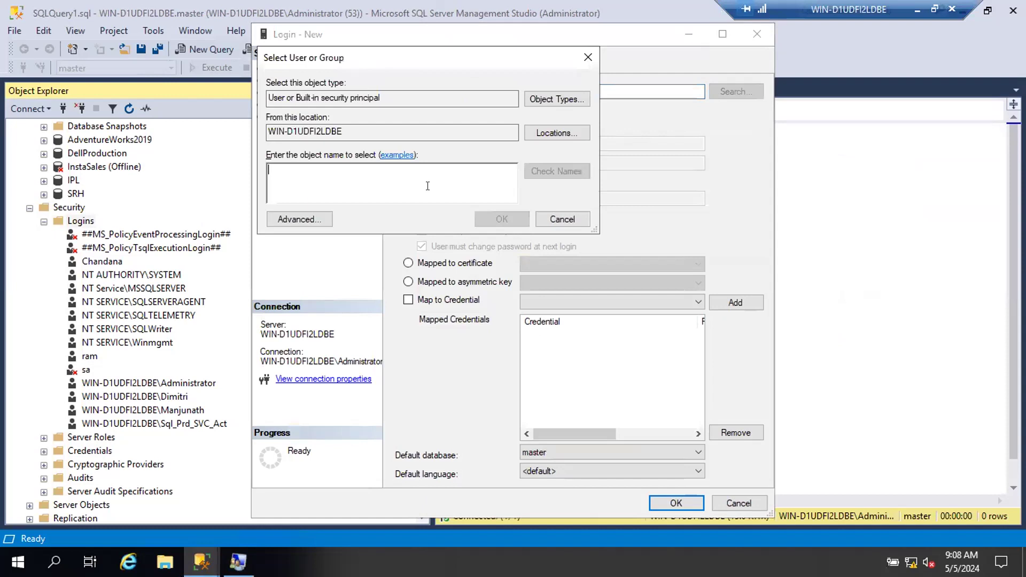
text(SqlDBAs)
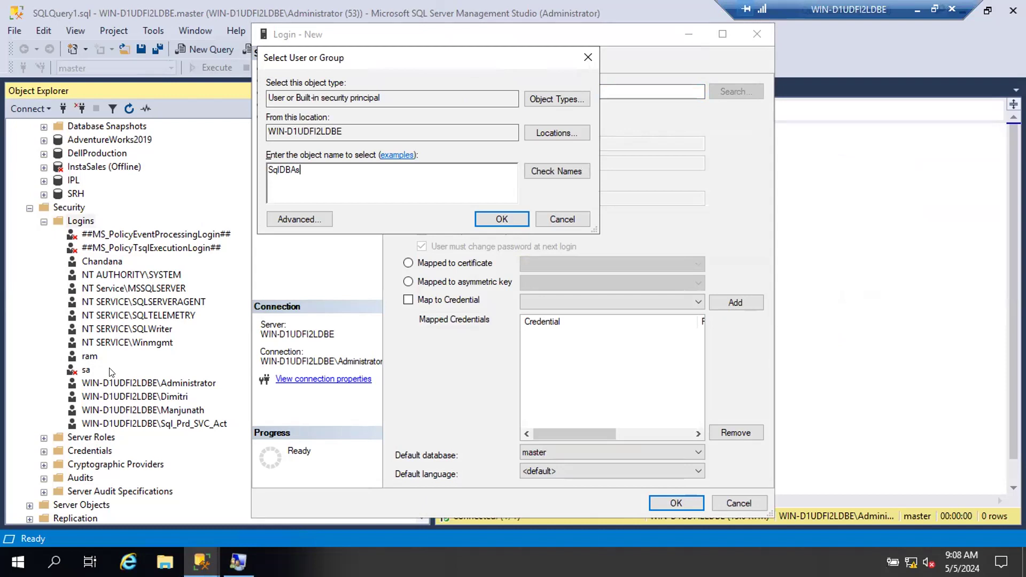
click(557, 172)
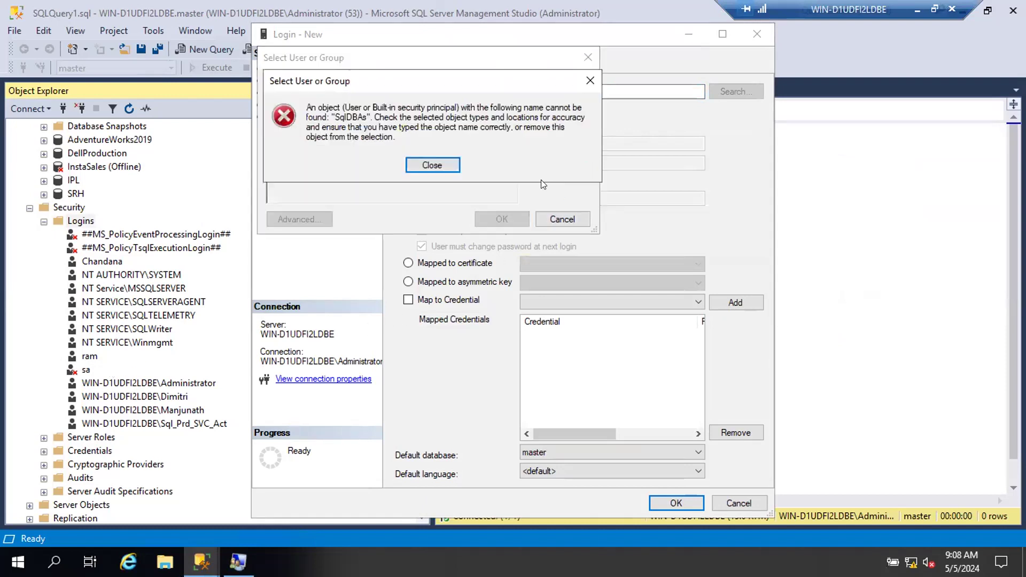
click(446, 165)
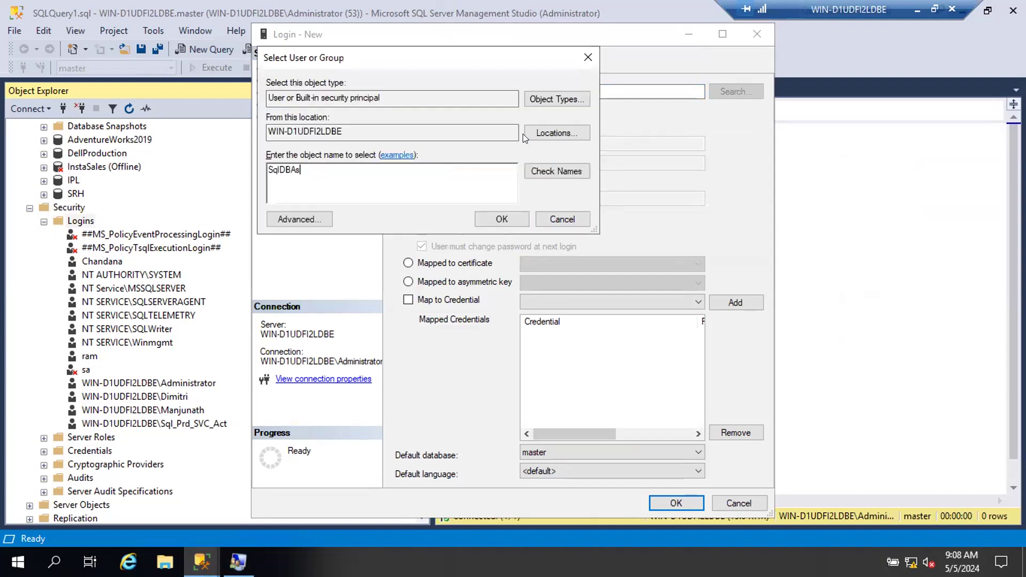
Include Groups in the searched object types, resolve SqlDBAs, create the group's login and select it among the logins
click(532, 104)
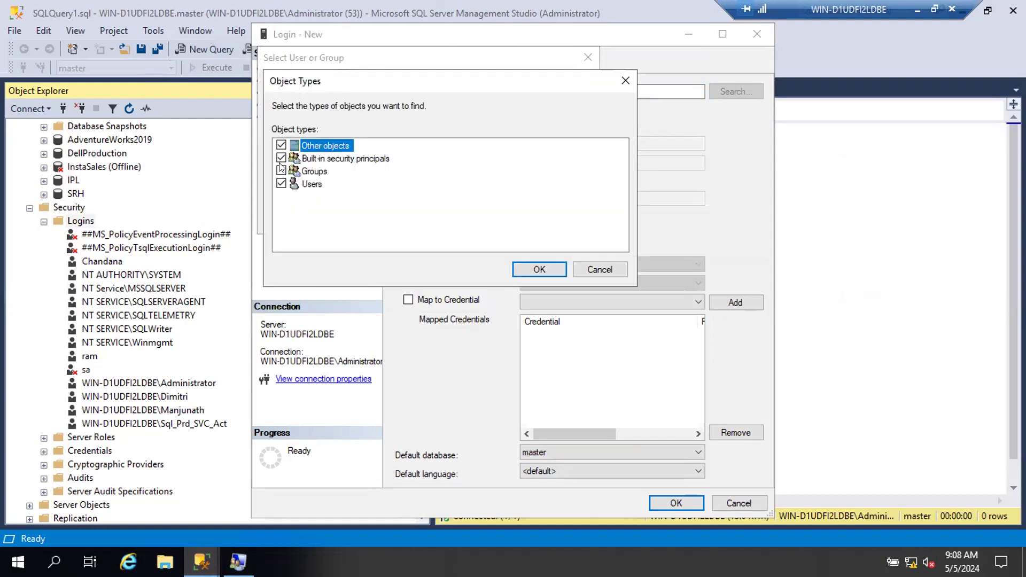
click(522, 269)
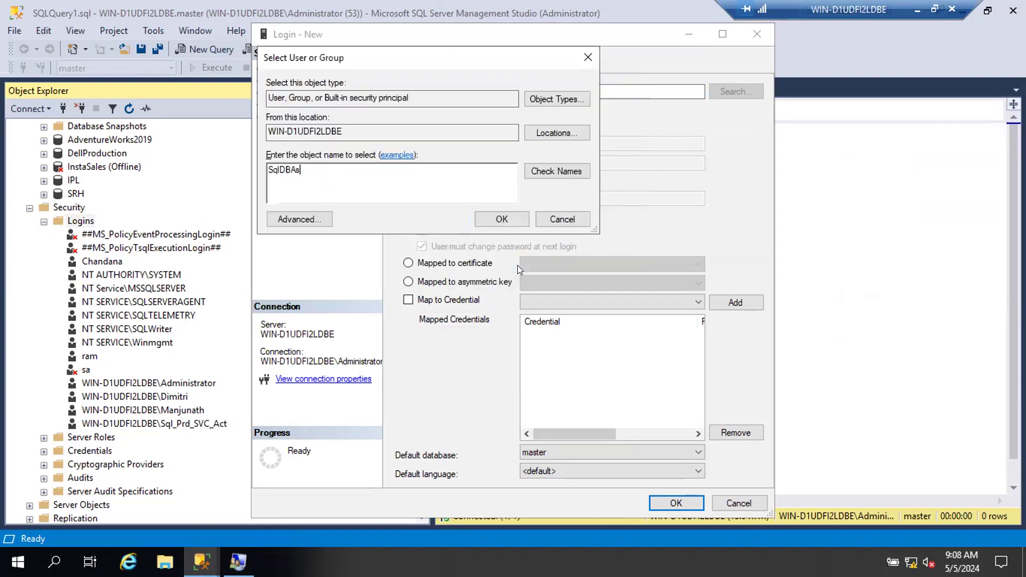
click(540, 171)
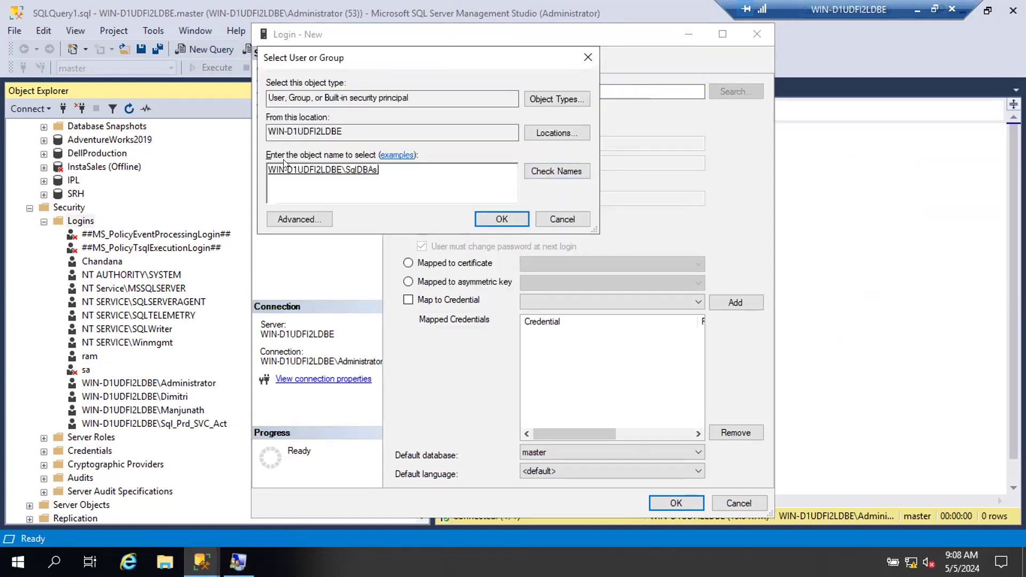
click(480, 217)
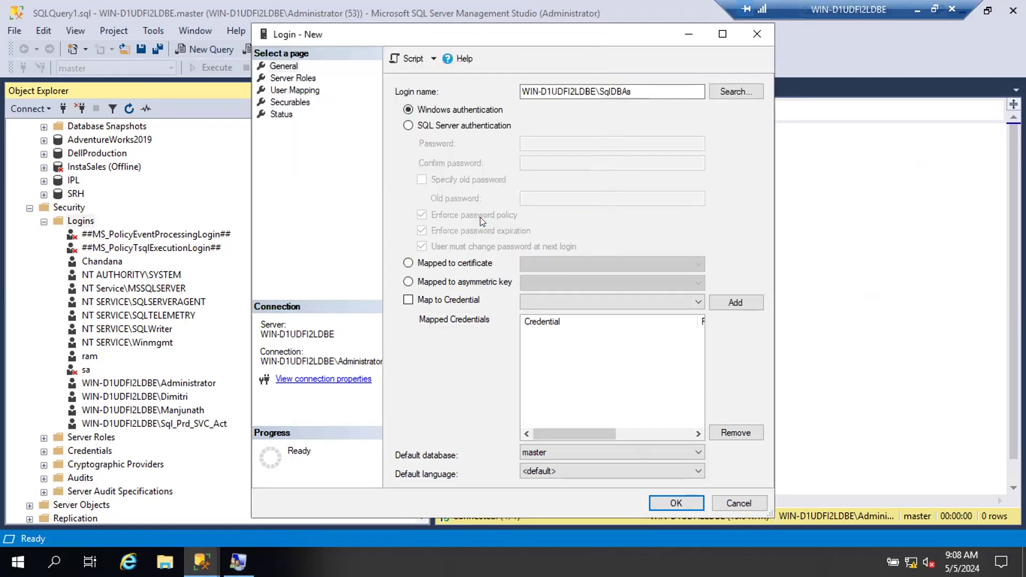
click(668, 501)
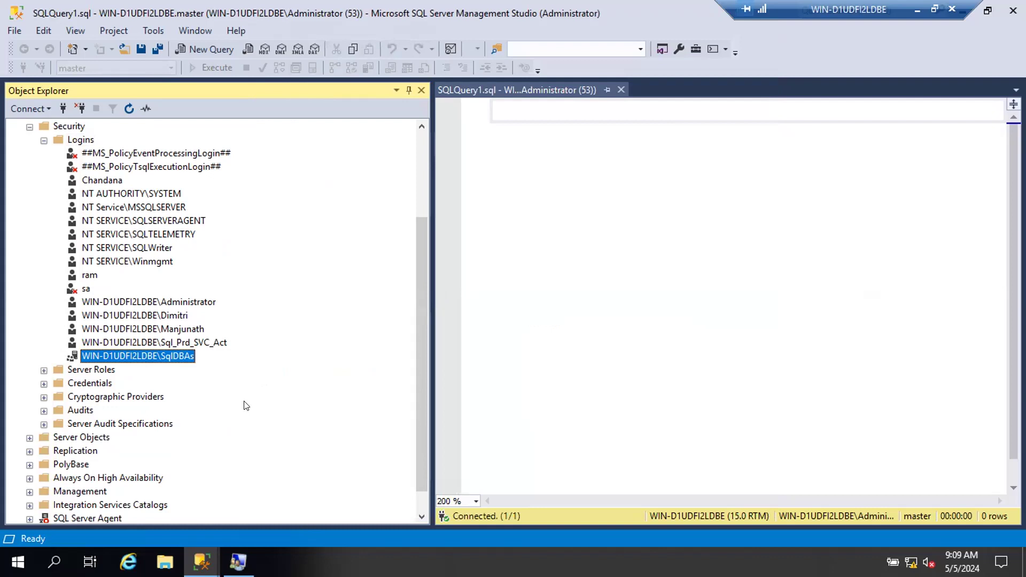
click(90, 141)
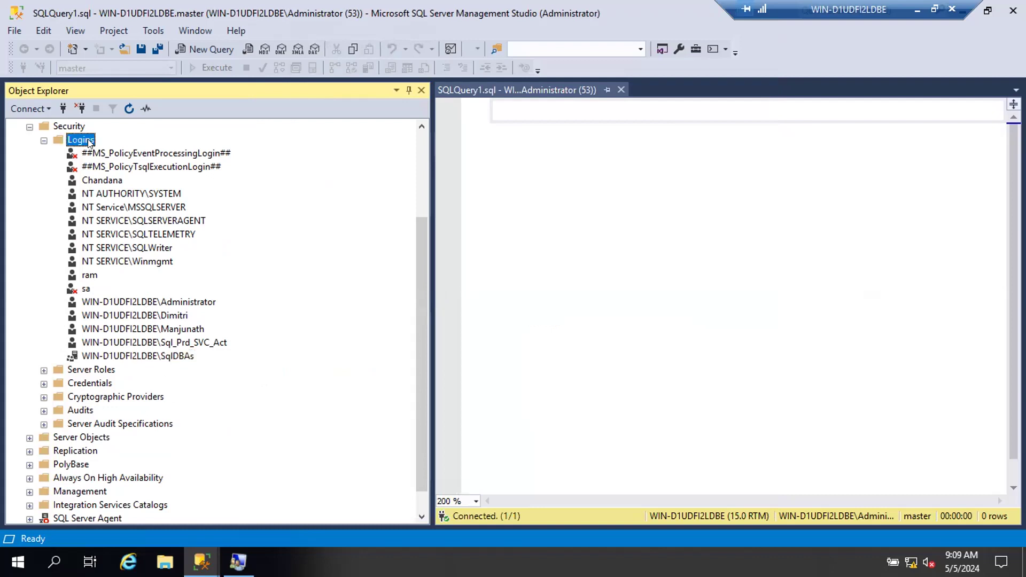
scroll(122, 112, up, 3)
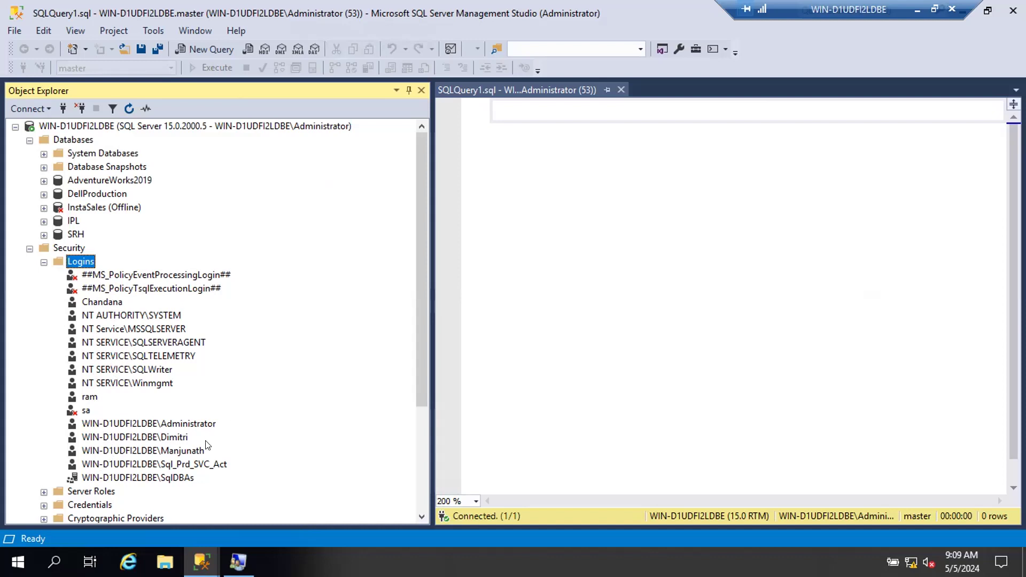
click(185, 480)
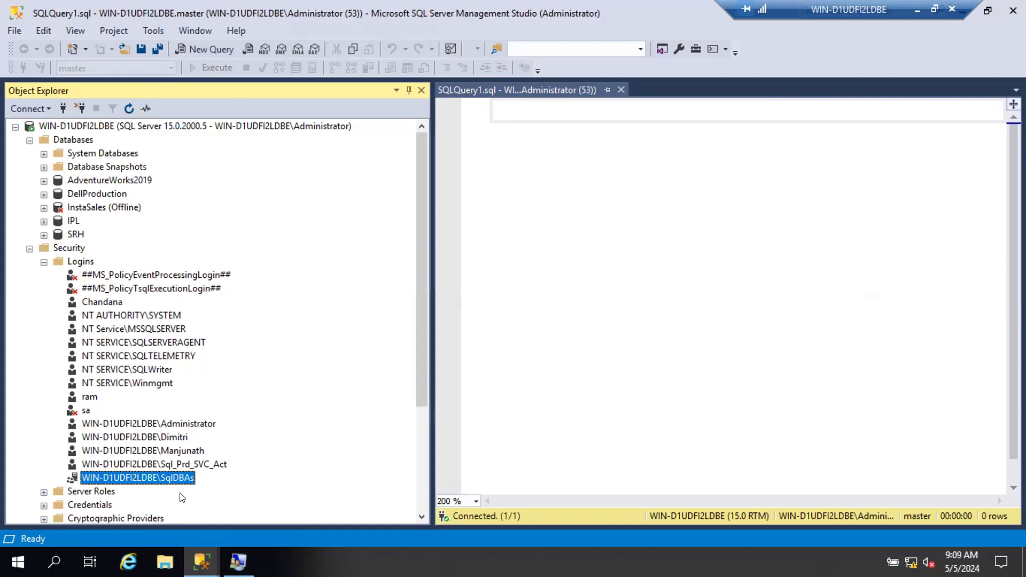
Write and run XP_logininfo [WIN-D1UDFI2LDBE\SqlDBAs], members in the query, then inspect the returned group accounts
click(535, 120)
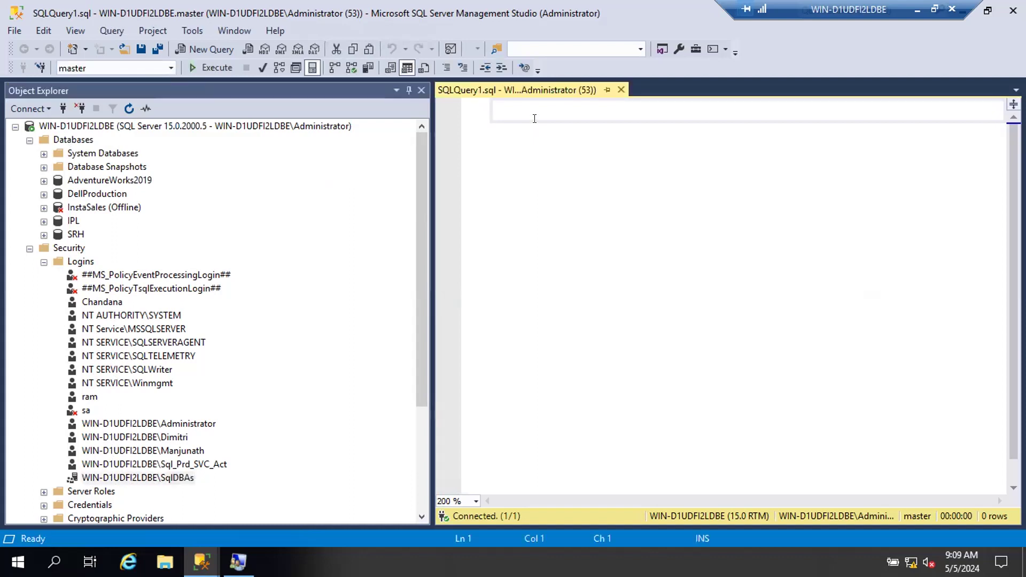
text(XP_logininfo)
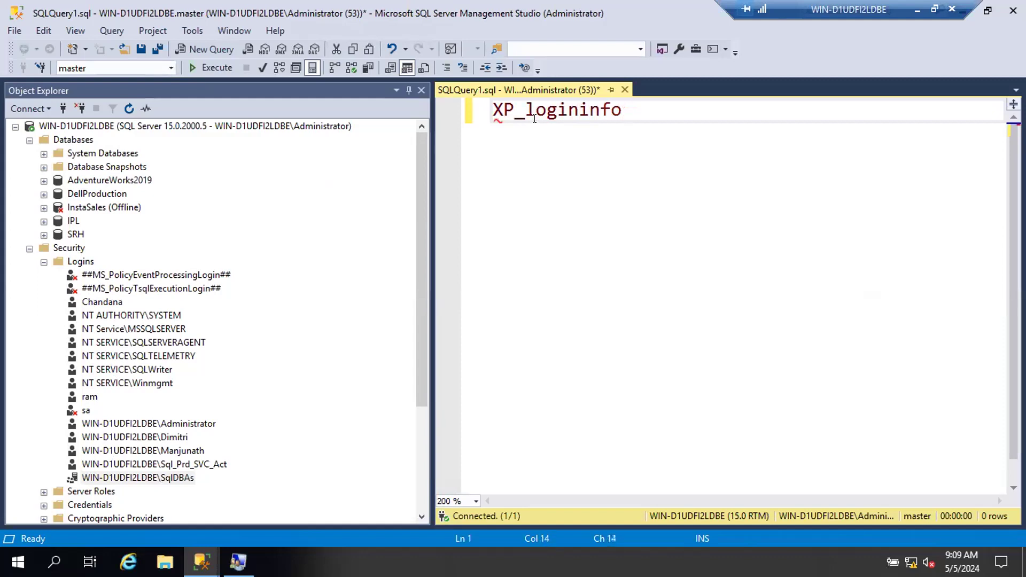
click(147, 477)
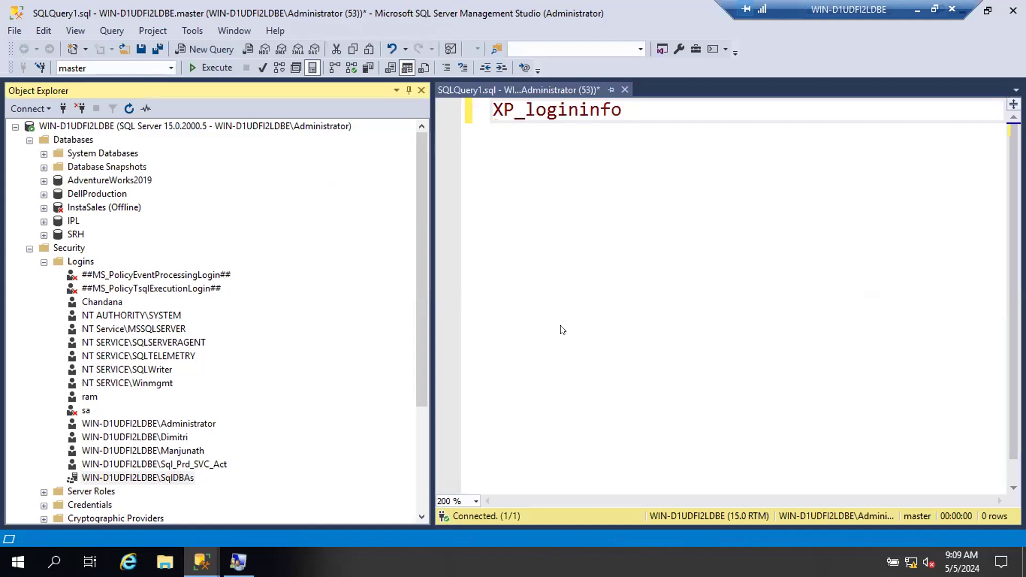
drag(726, 117, 829, 109)
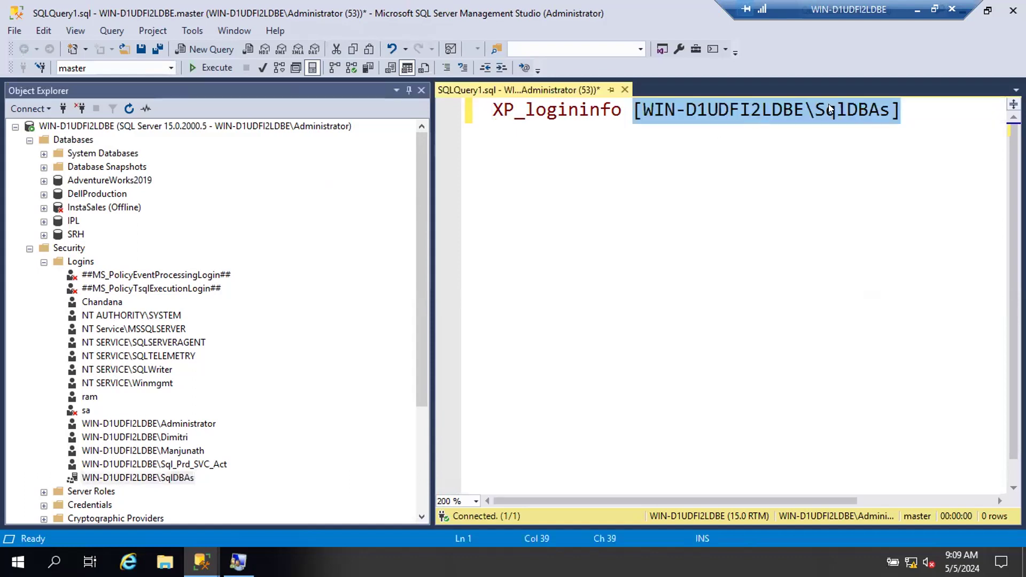
click(895, 109)
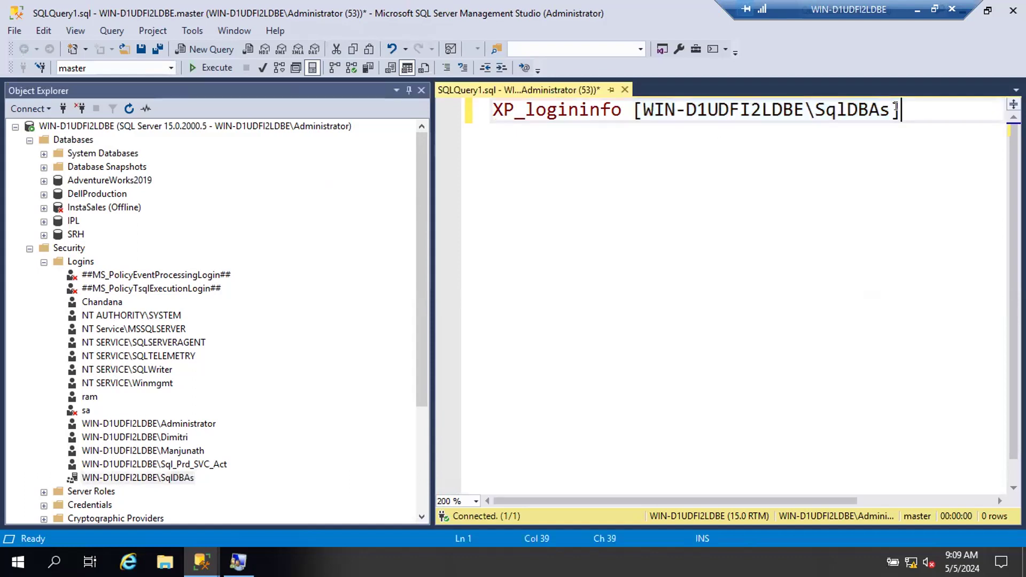
text(, members)
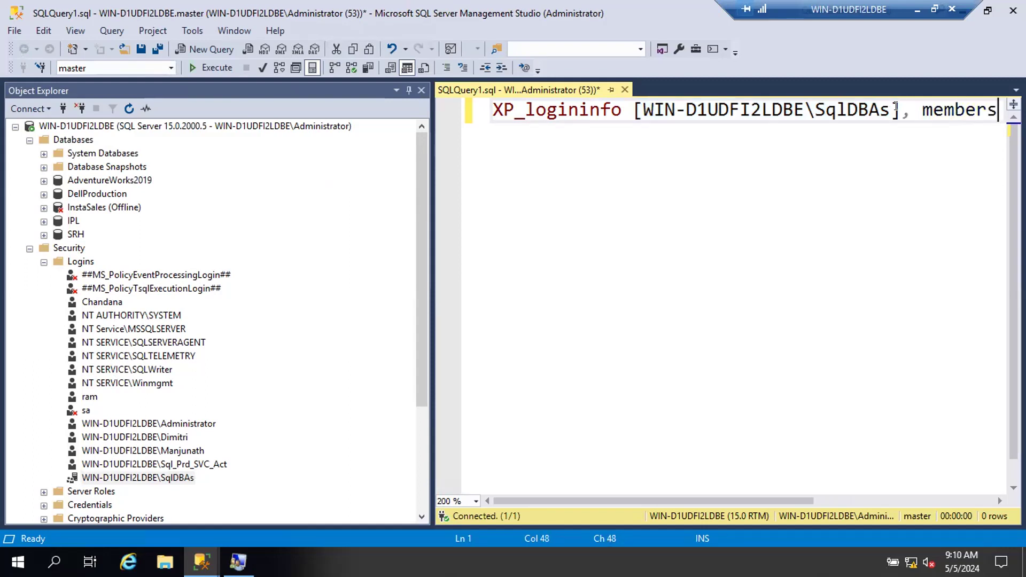
key(F5)
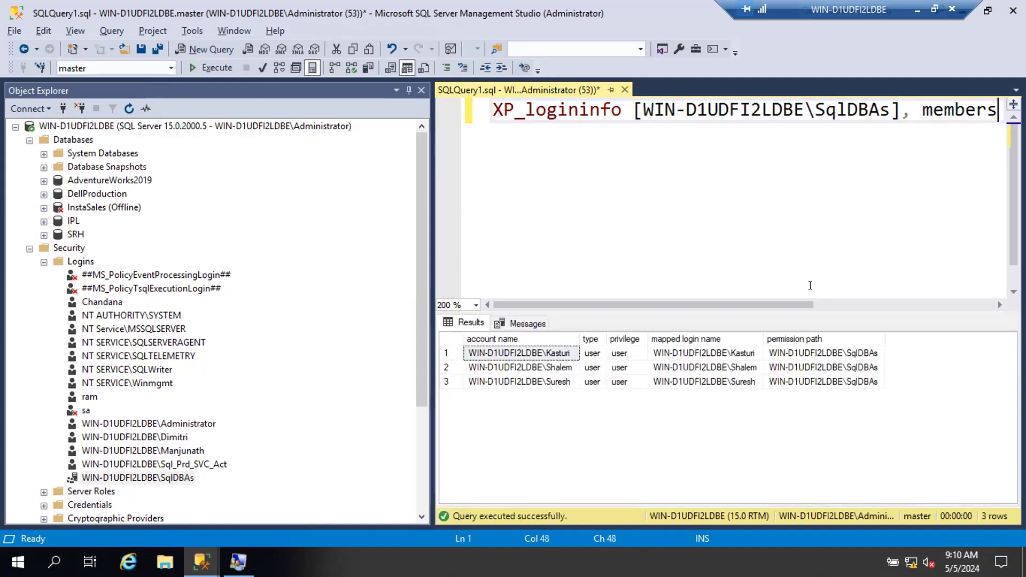
click(558, 367)
click(560, 382)
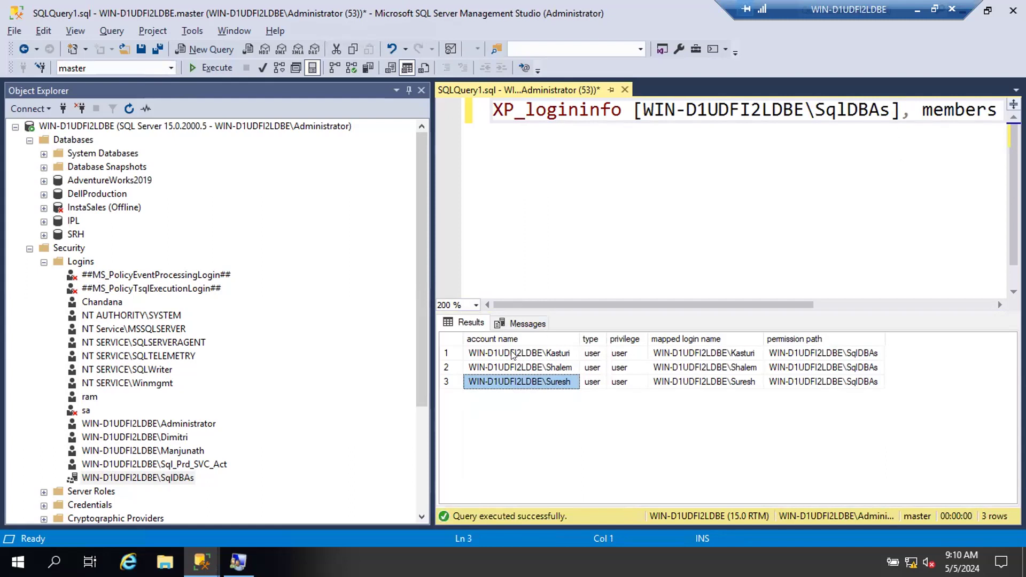
Launch SQL Server Management Studio 19 as a different user, entering a SqlDBAs member's Windows user name and account password
right_click(201, 562)
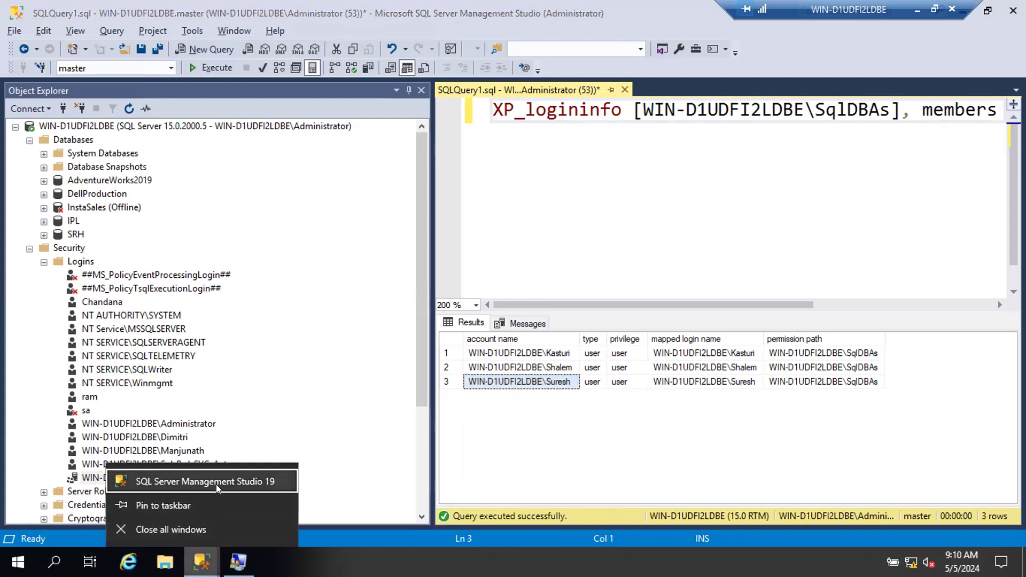
right_click(216, 486)
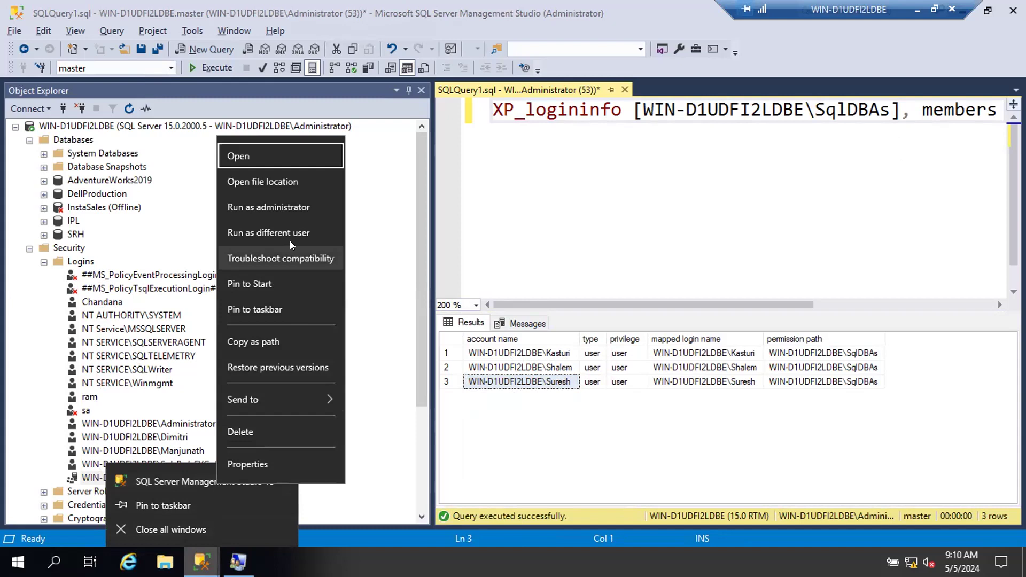
click(345, 251)
text(kasturi)
key(Tab)
text(*******)
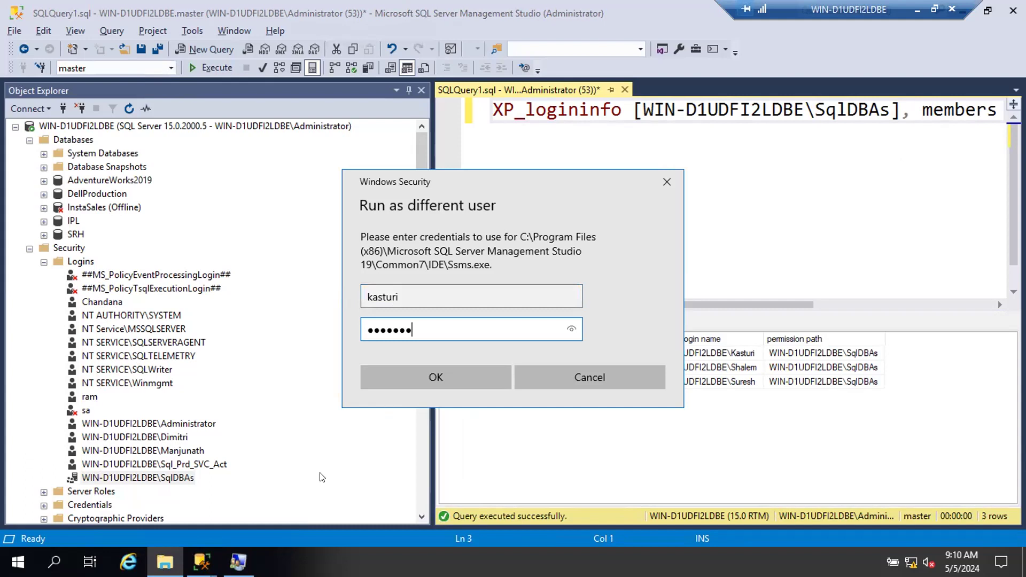
click(377, 379)
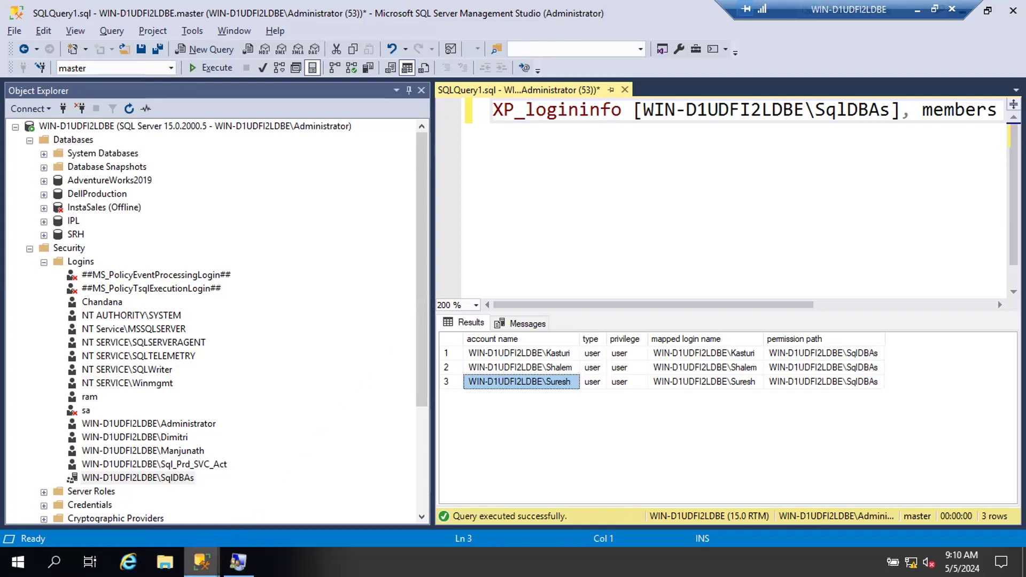
mouse_move(199, 559)
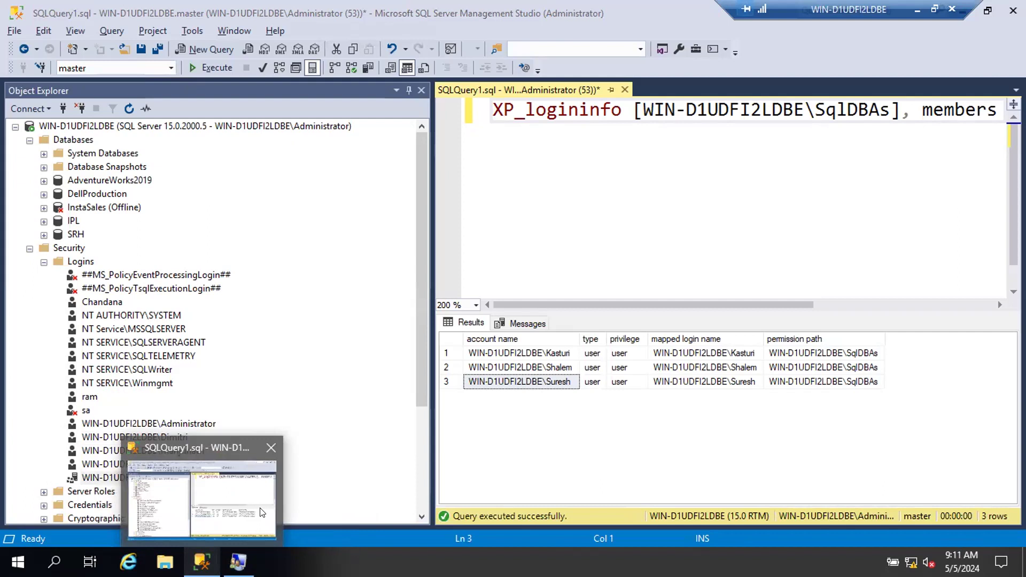
click(53, 449)
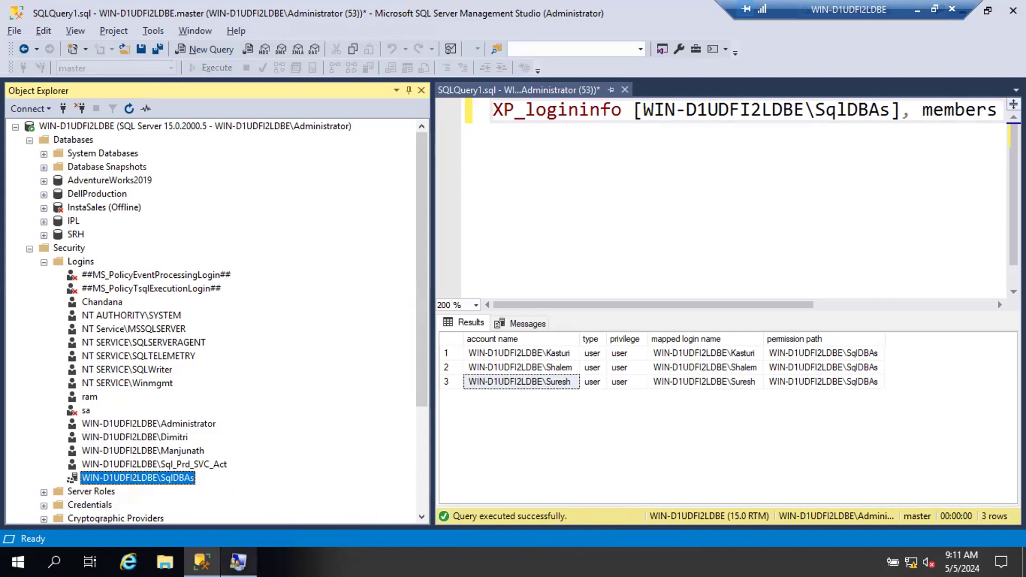
click(238, 561)
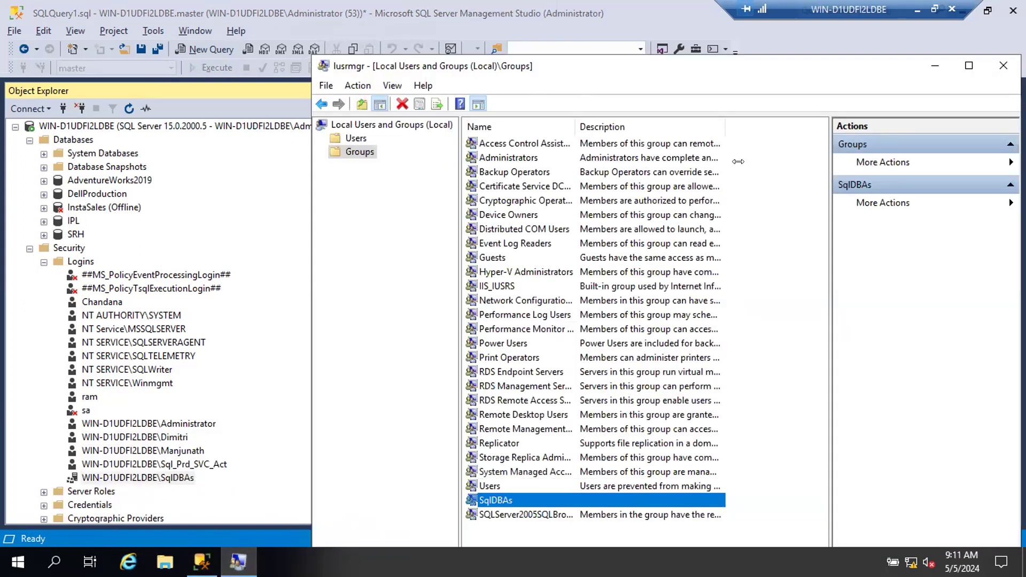
click(931, 66)
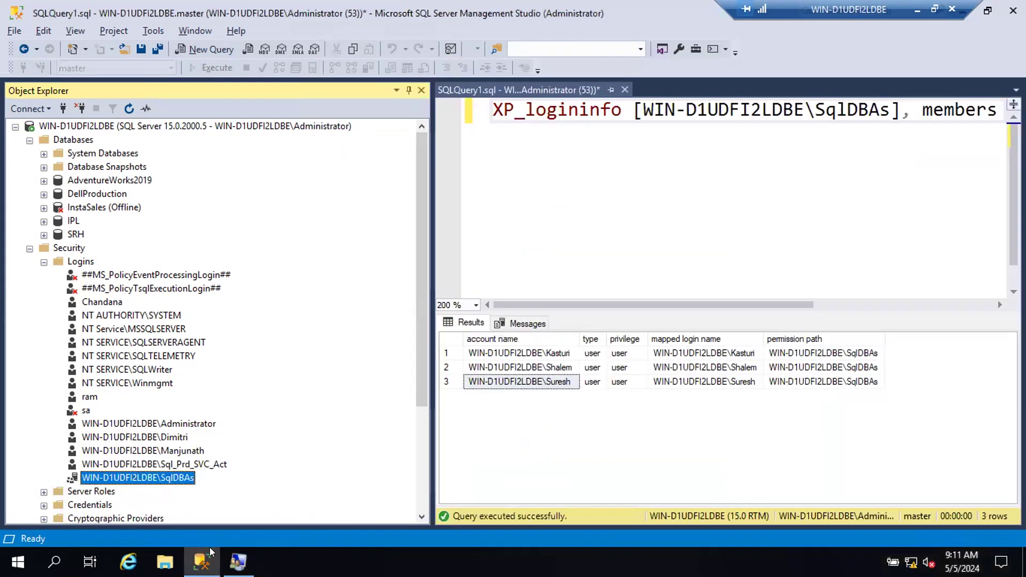
key(super+d)
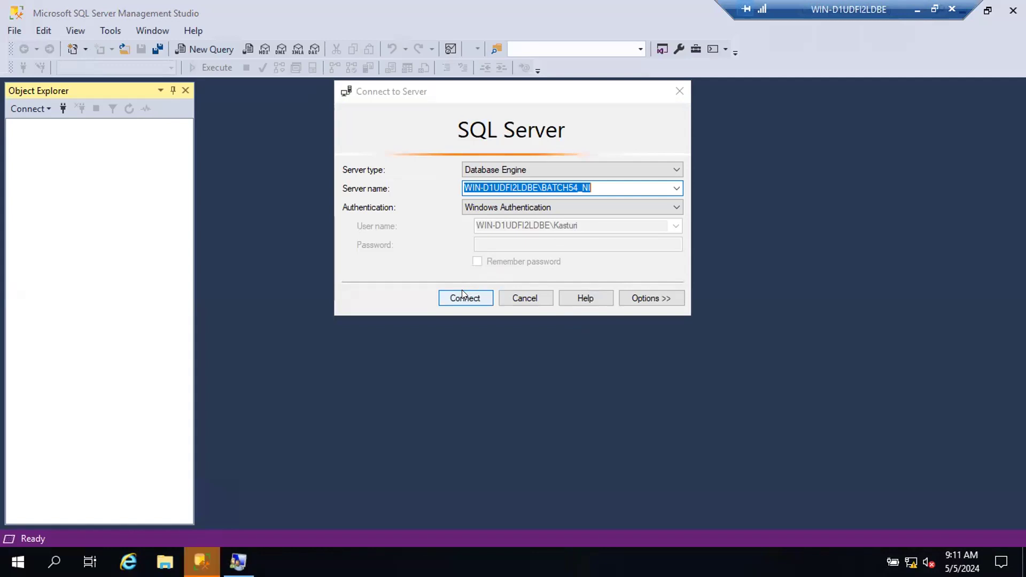
Connect the member's session to the WIN-D1UDFI2LDBE Database Engine with Windows Authentication
click(674, 188)
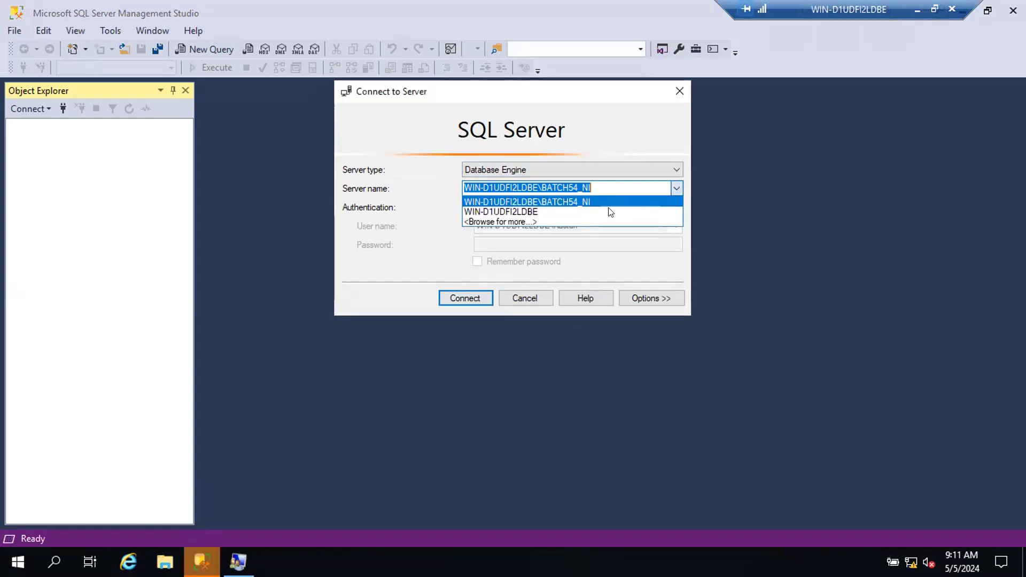
click(577, 211)
click(465, 297)
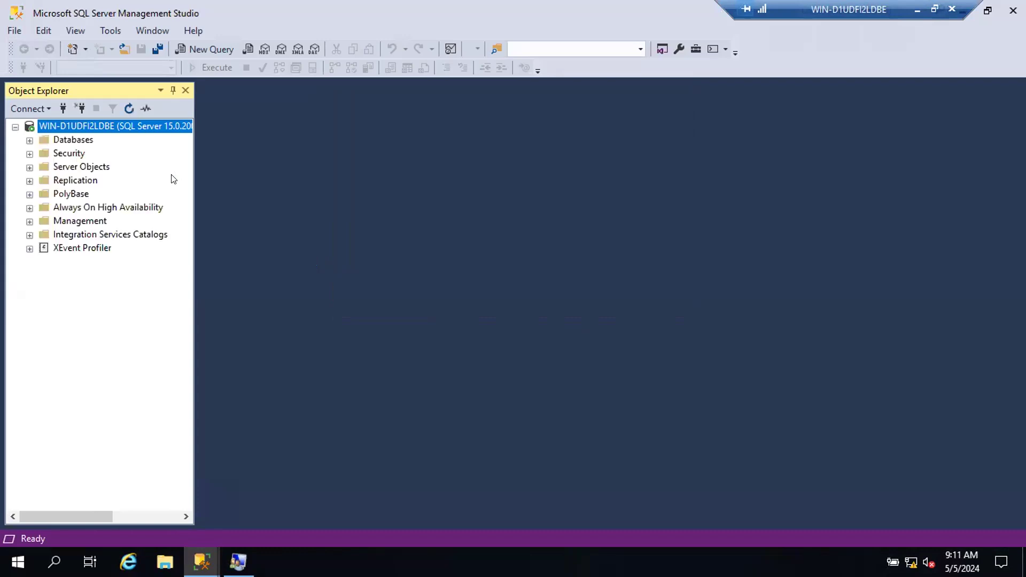
Return to the administrator's session and compare the individual logins with the SqlDBAs group login under Logins
click(206, 556)
click(122, 513)
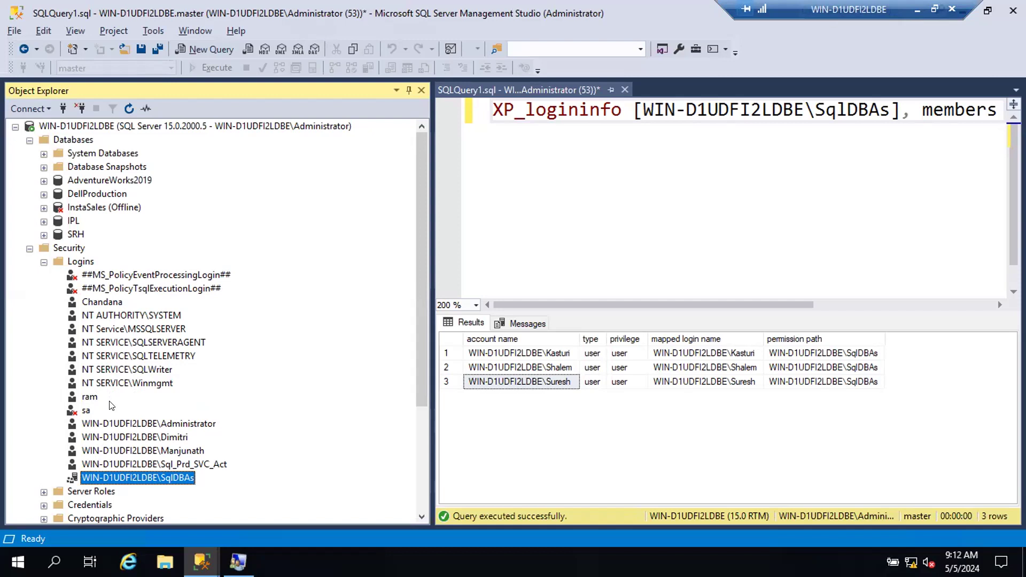
click(105, 370)
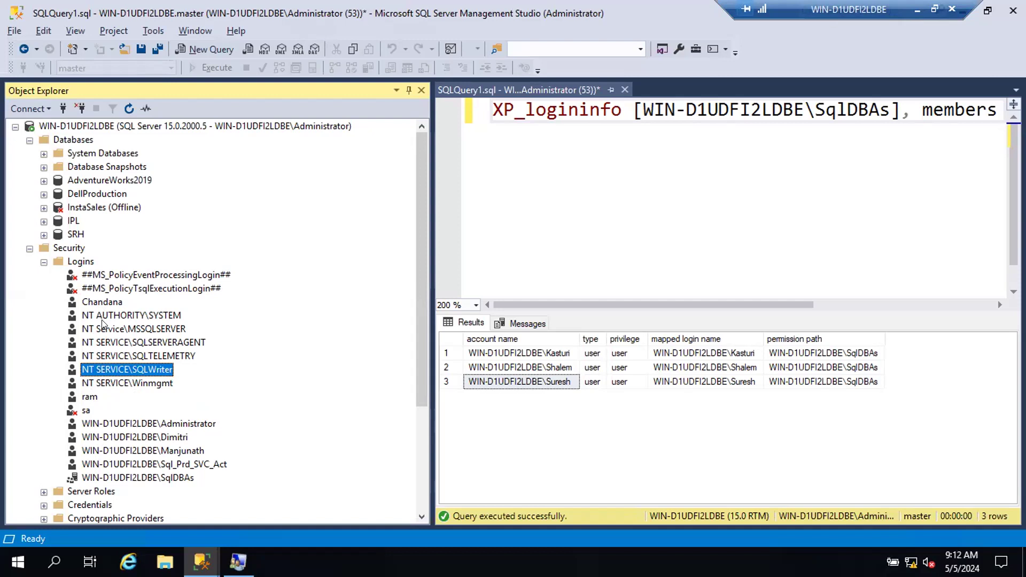
click(92, 302)
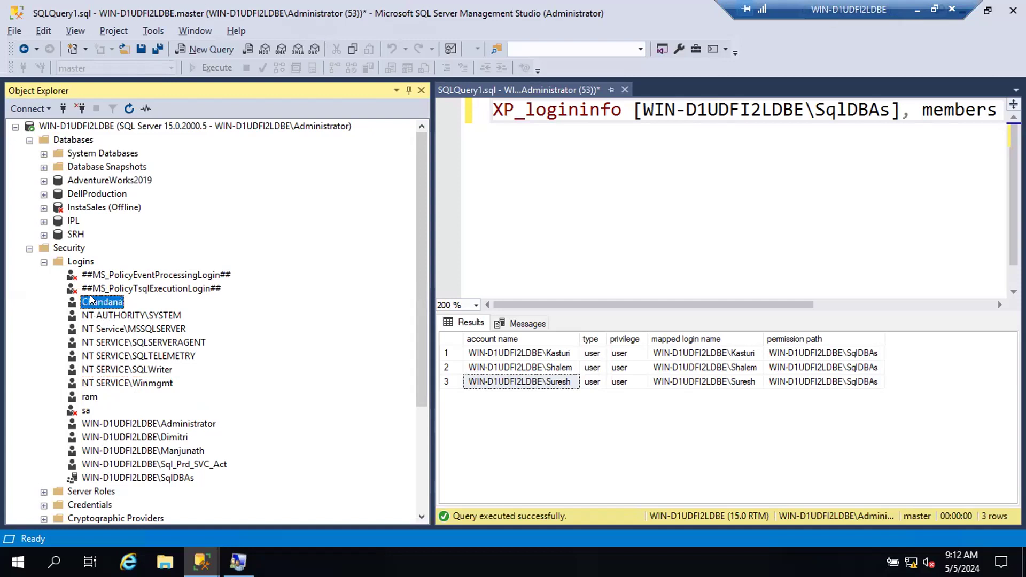
click(110, 438)
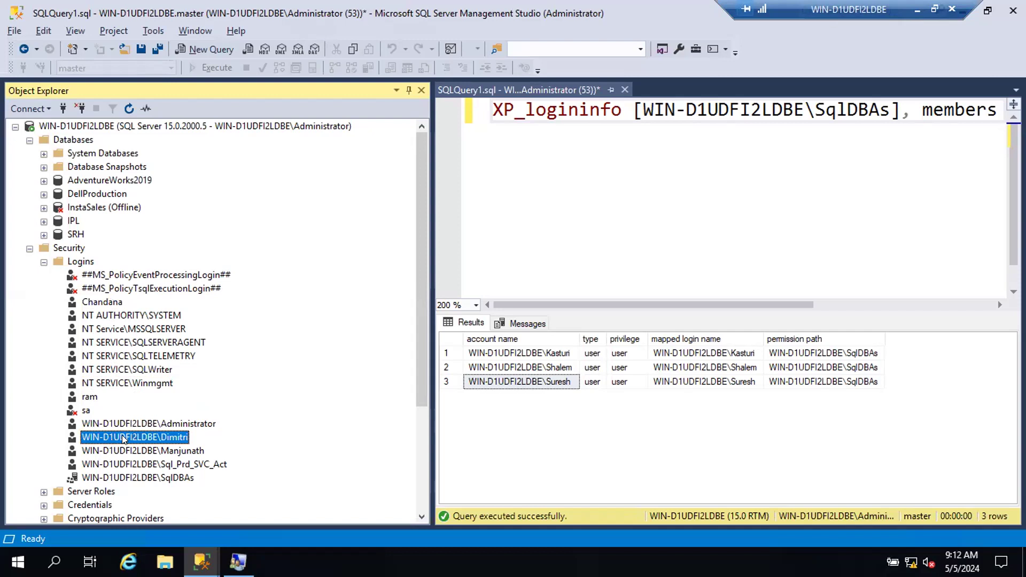
click(79, 475)
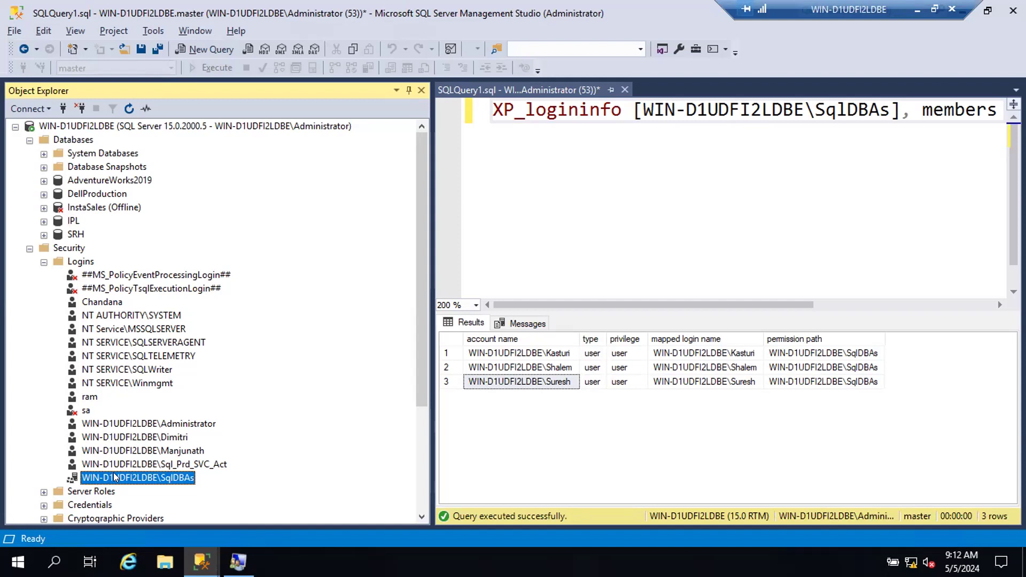
Switch to Local Users and Groups, remove the first listed member from the SqlDBAs group and save its properties
click(238, 562)
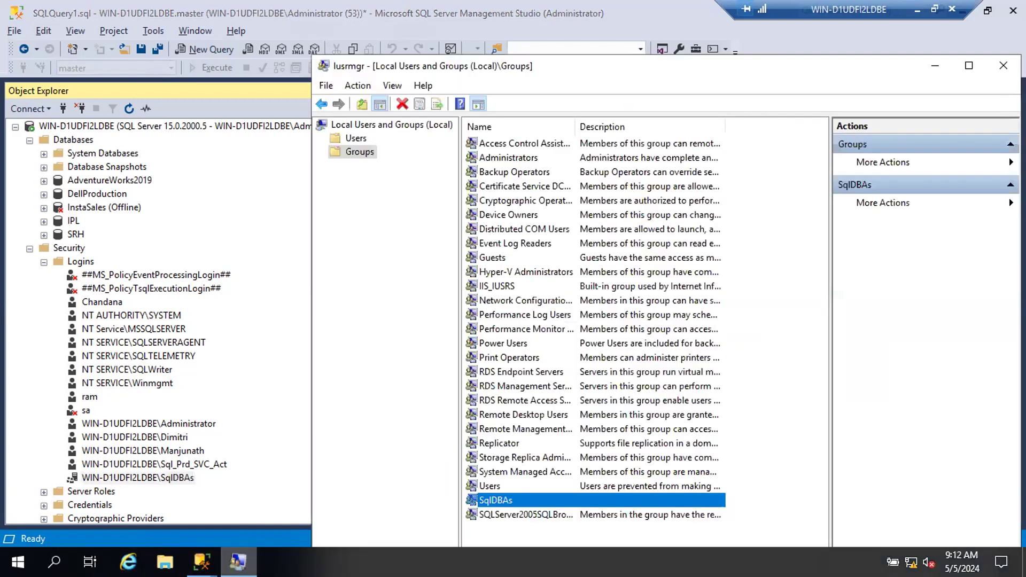
double_click(485, 502)
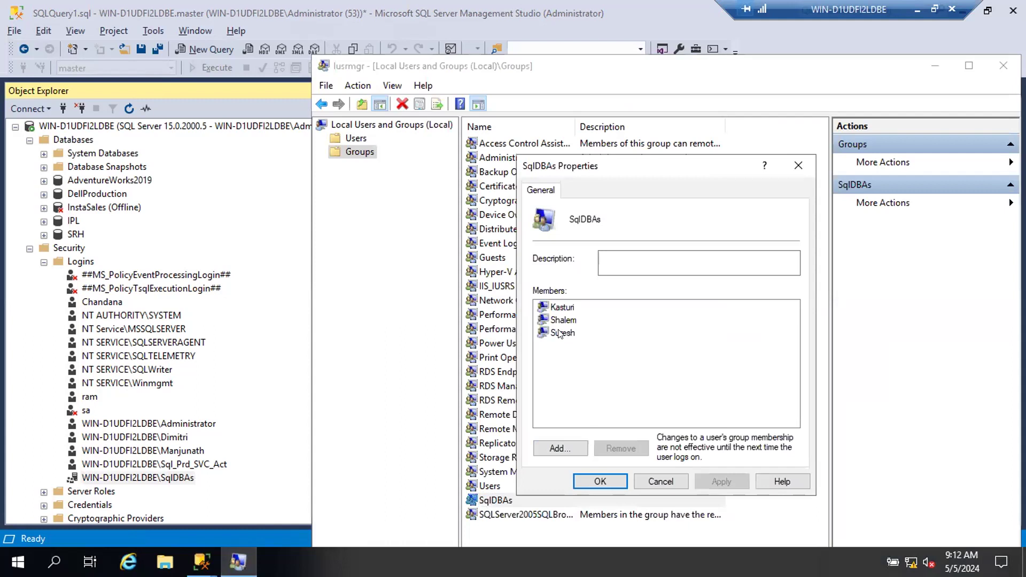
click(560, 308)
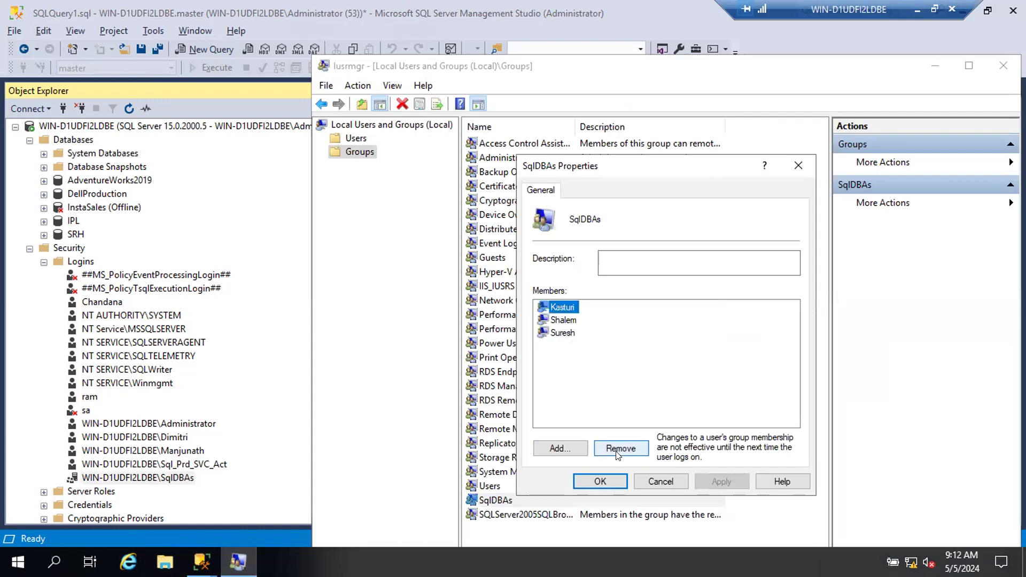
click(618, 450)
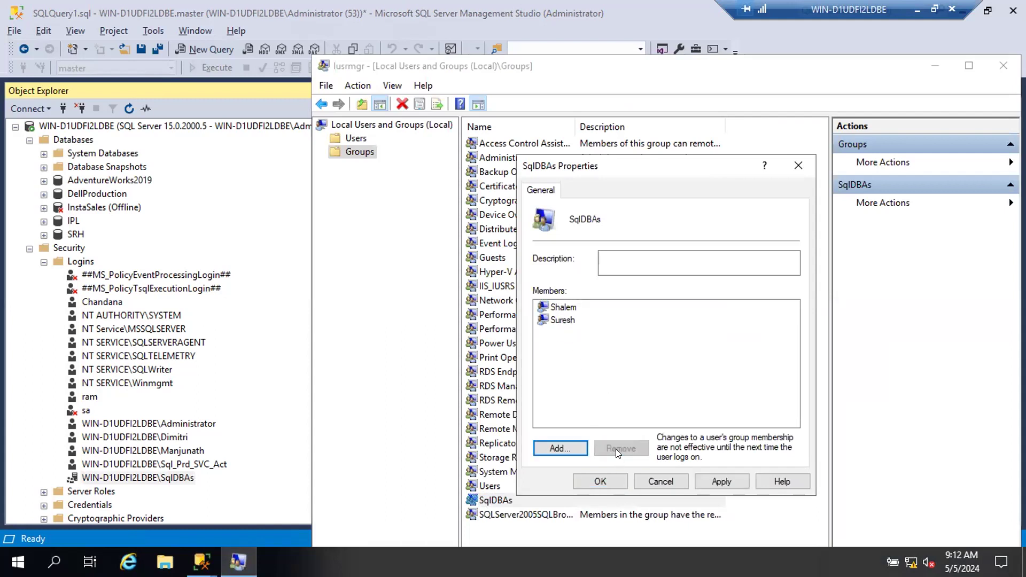
click(701, 480)
click(609, 483)
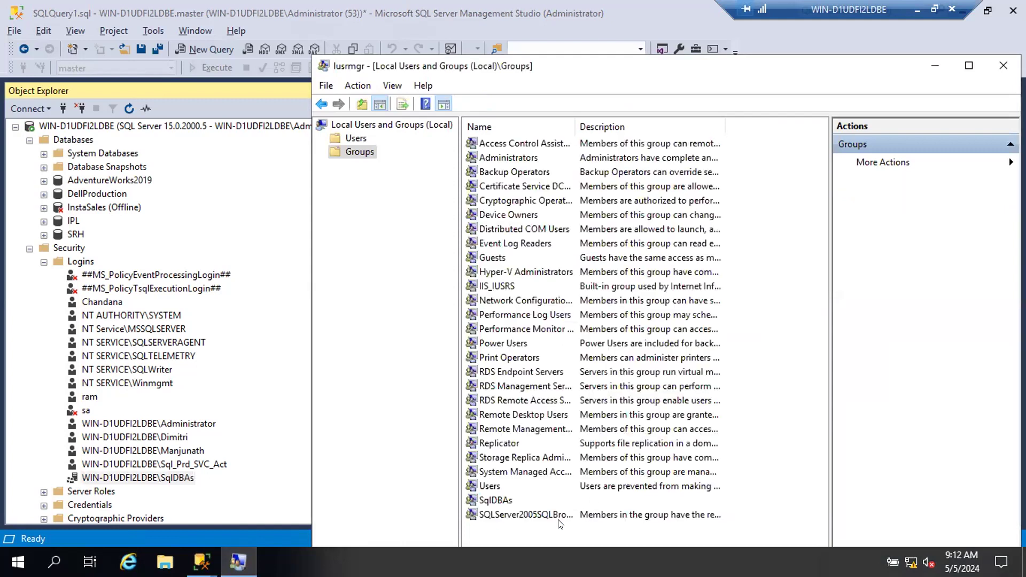
In the removed member's Management Studio window, disconnect from the server and try to reconnect, closing that window at the end
click(272, 499)
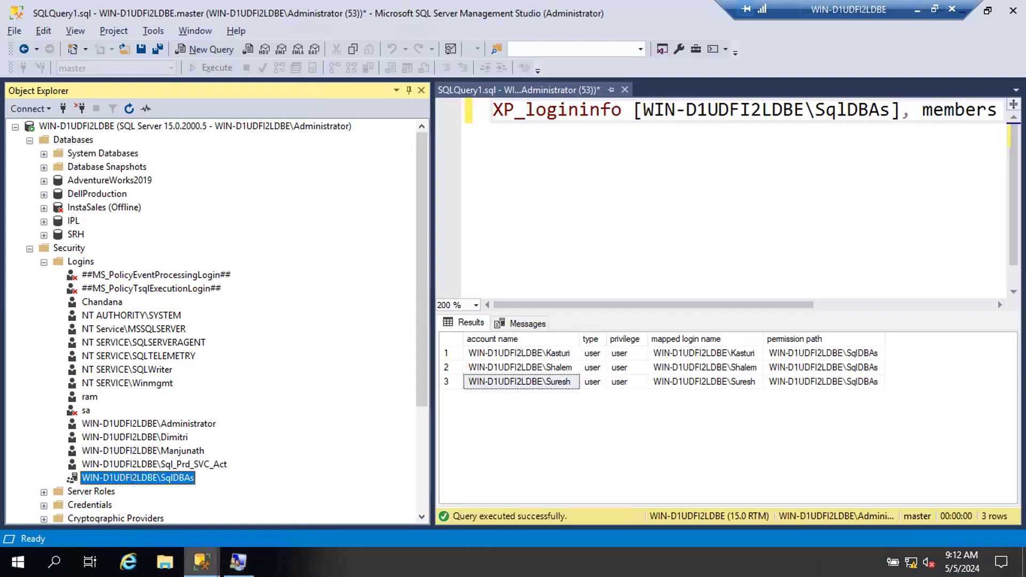
click(206, 561)
click(302, 511)
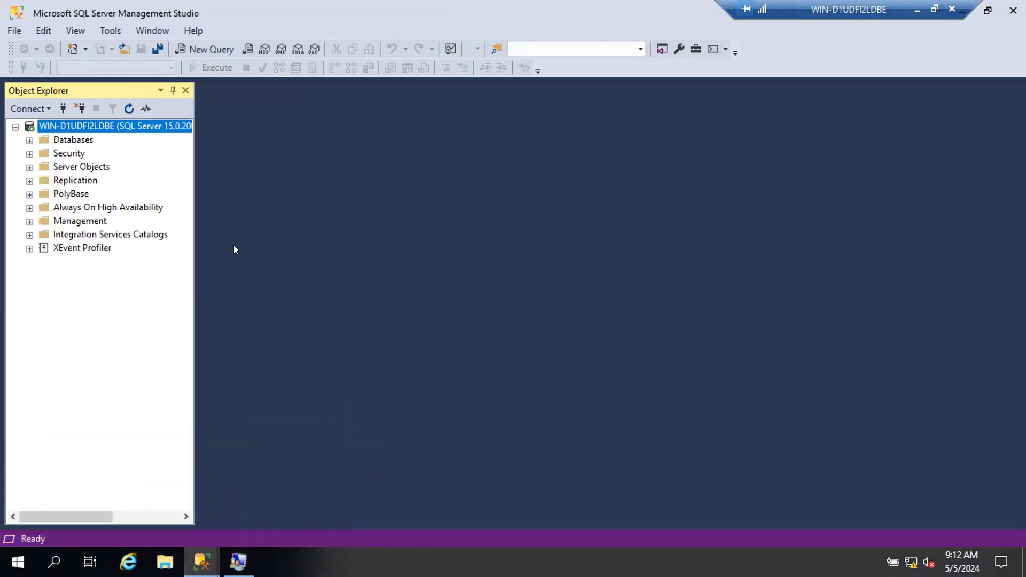
drag(191, 199, 348, 200)
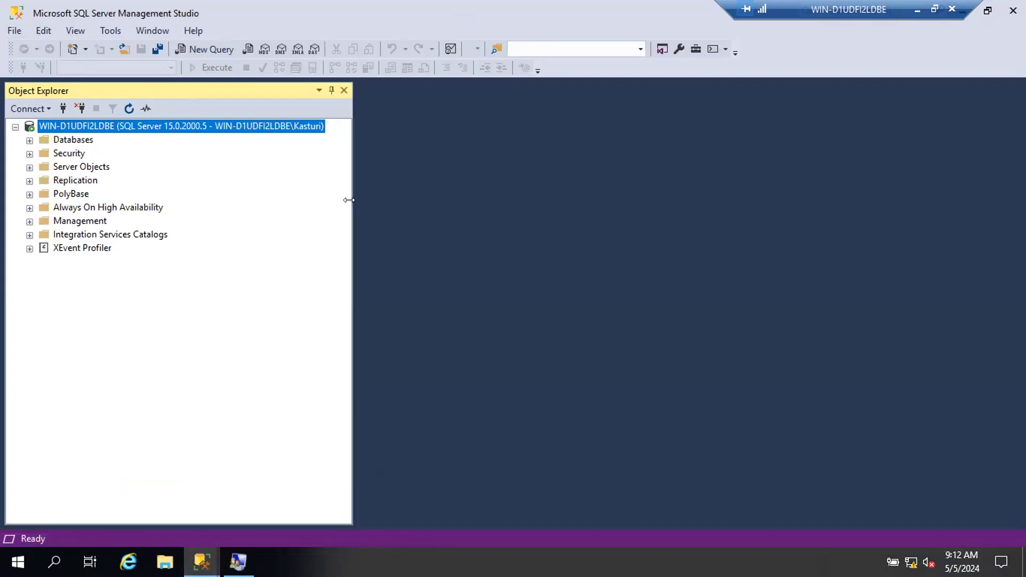
click(80, 109)
click(63, 110)
click(454, 298)
click(1005, 10)
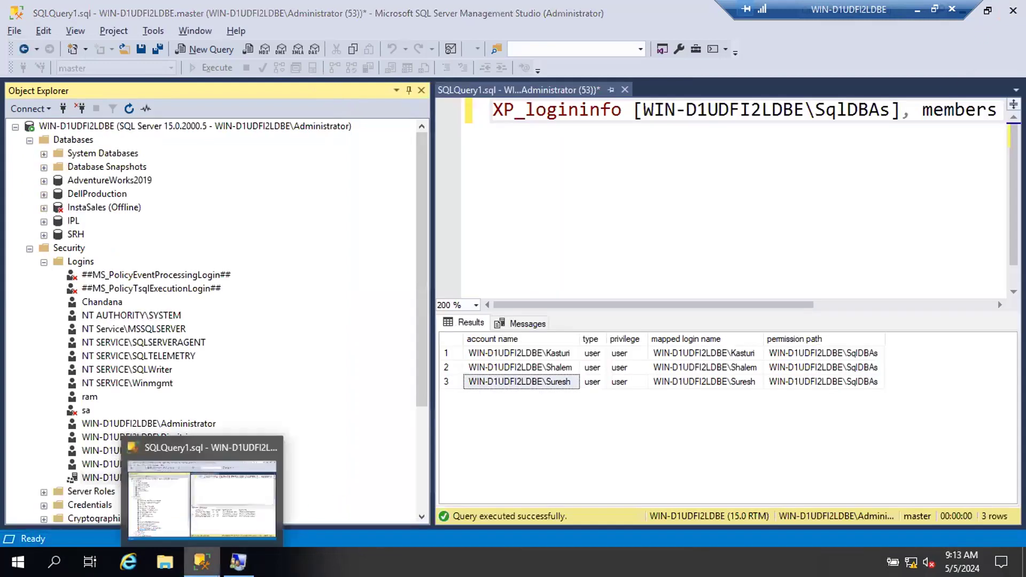
Relaunch Management Studio as the removed member with the Windows user name and account password, and try to connect to WIN-D1UDFI2LDBE
right_click(201, 561)
right_click(206, 480)
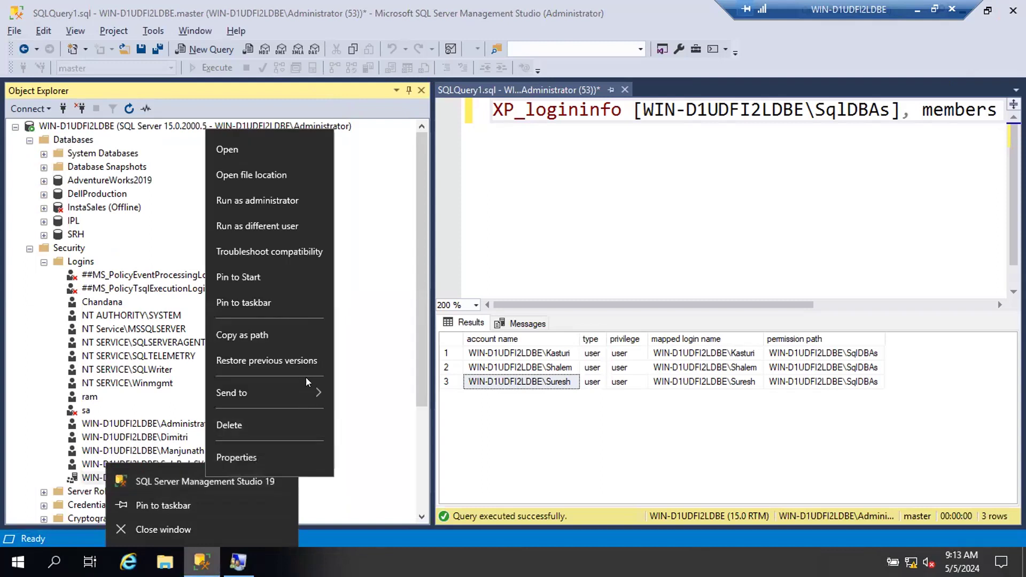
click(270, 219)
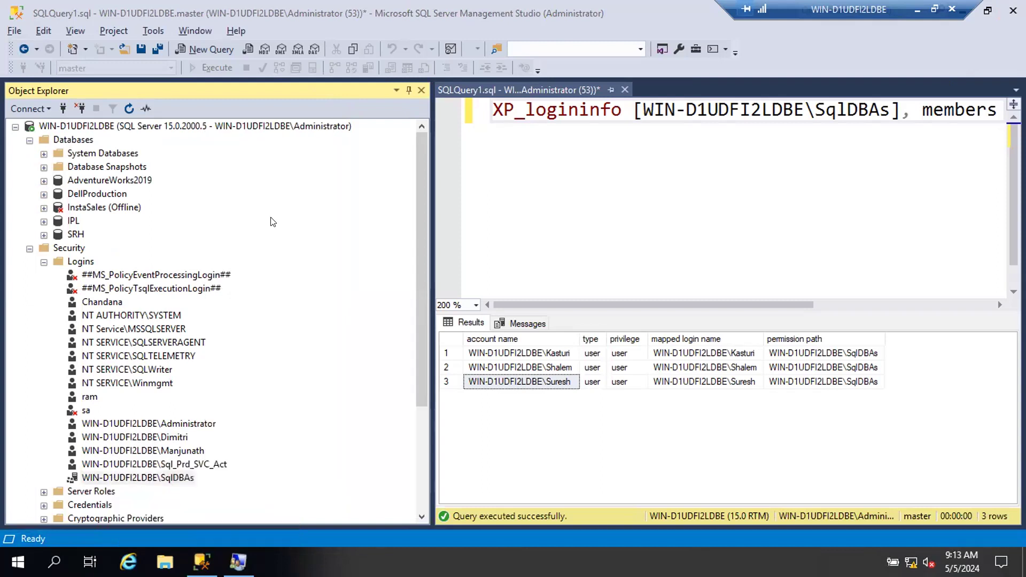
text(kasturi)
key(Tab)
text(********)
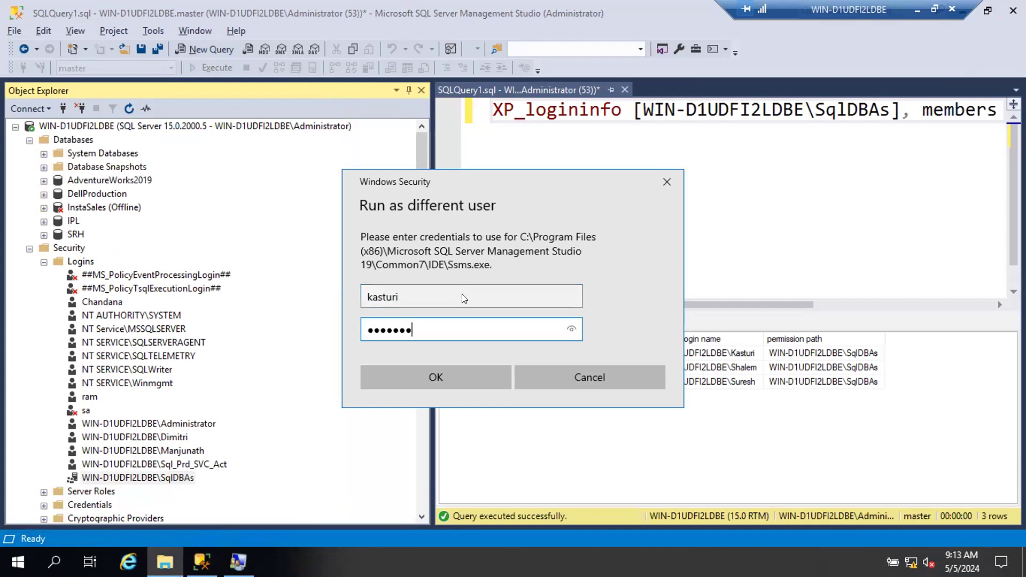
key(Return)
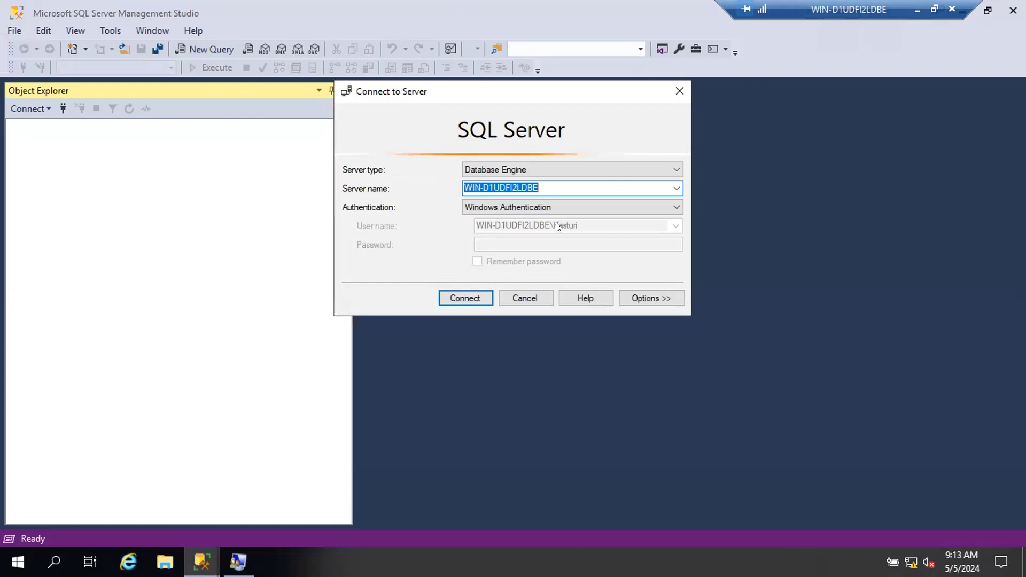
click(481, 301)
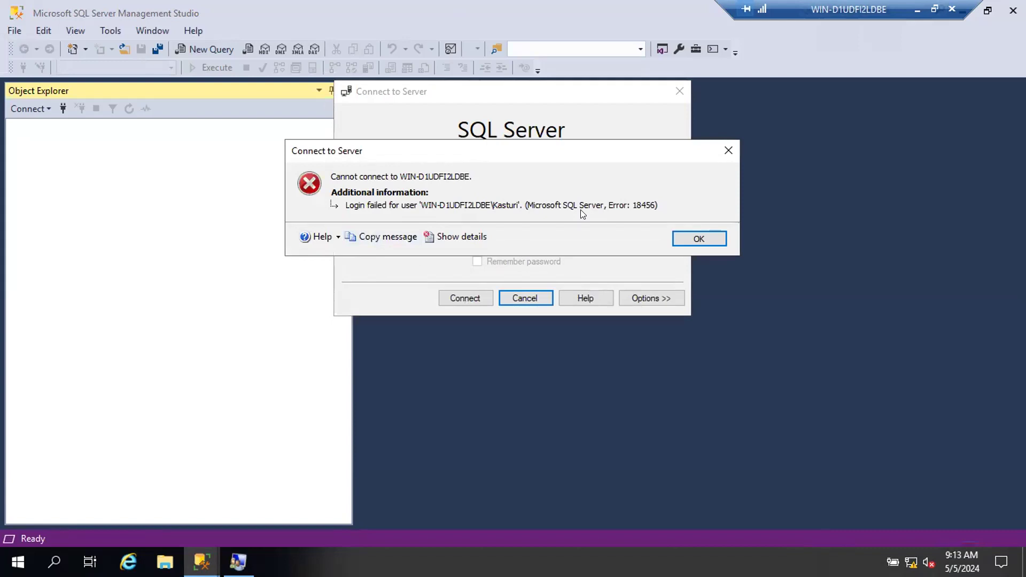
Return to the administrator's query window and rerun the XP_logininfo query for the members of SqlDBAs
mouse_move(201, 561)
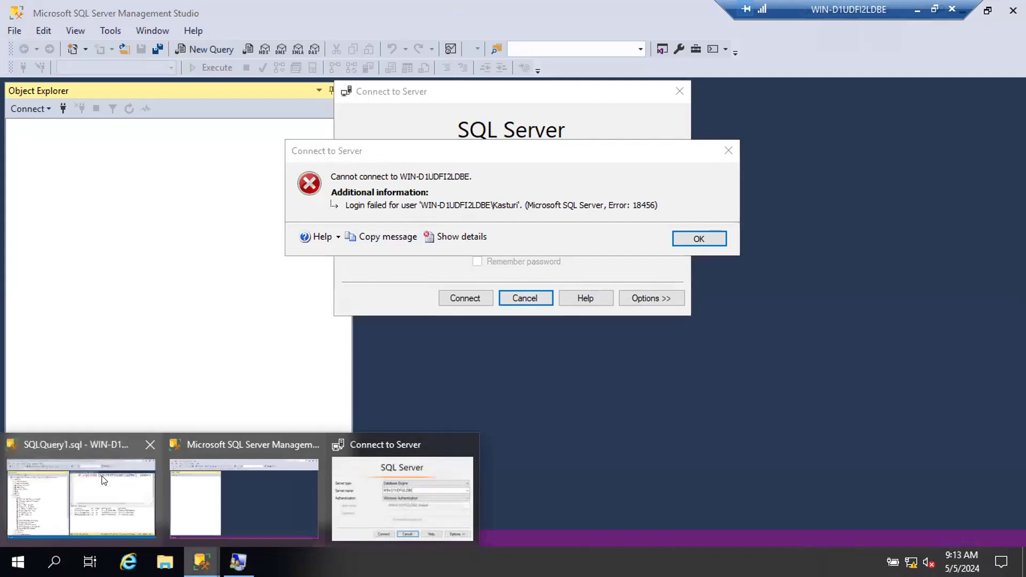
click(103, 481)
click(521, 342)
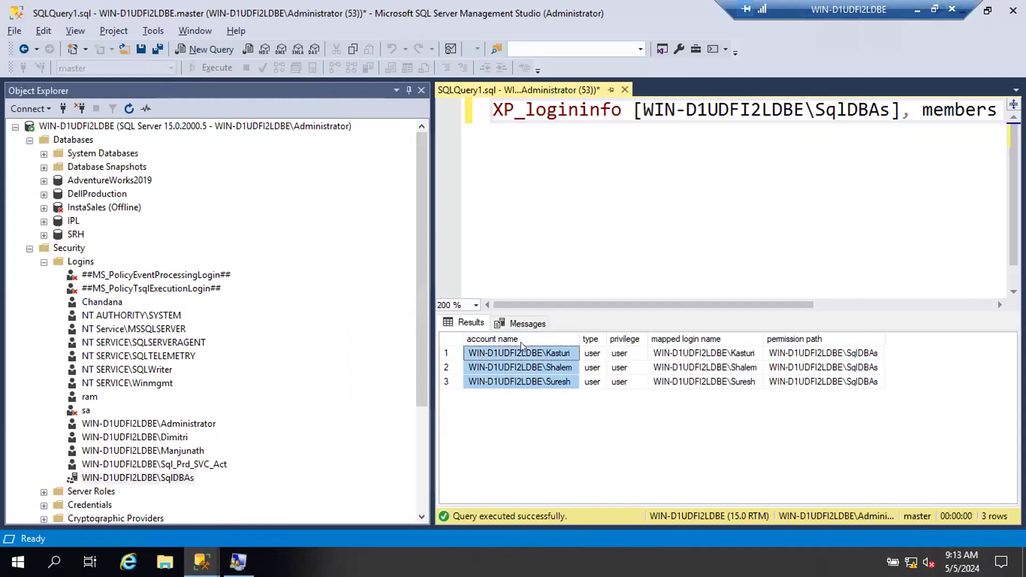
click(545, 222)
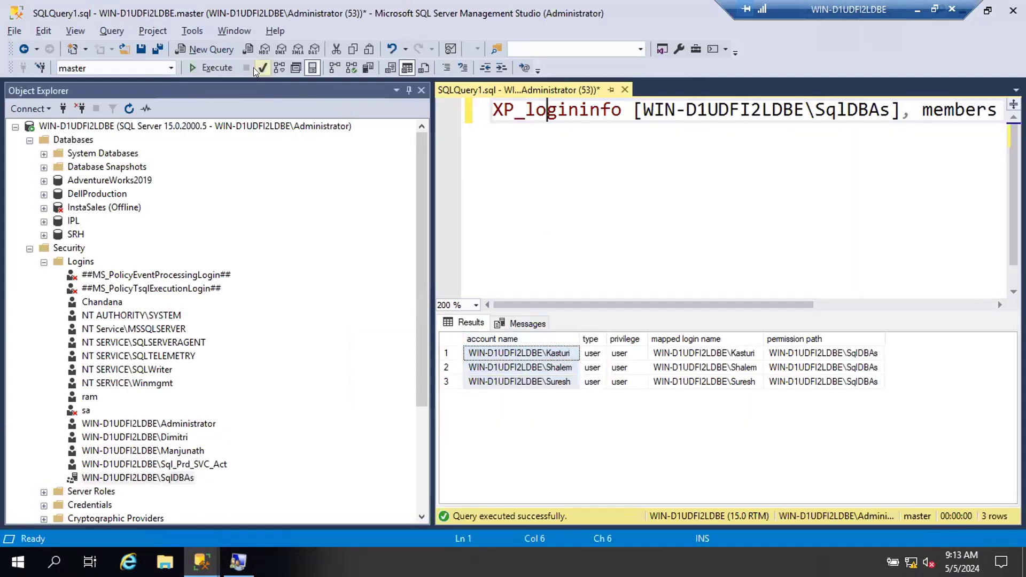
click(207, 66)
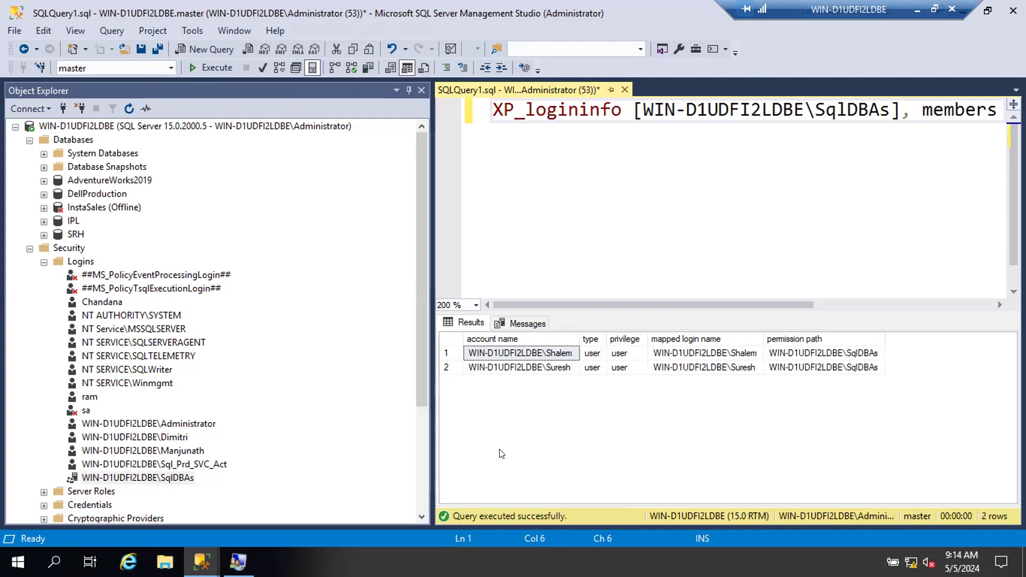
Grant the sysadmin server role to the WIN-D1UDFI2LDBE\SqlDBAs login and save its properties
click(162, 479)
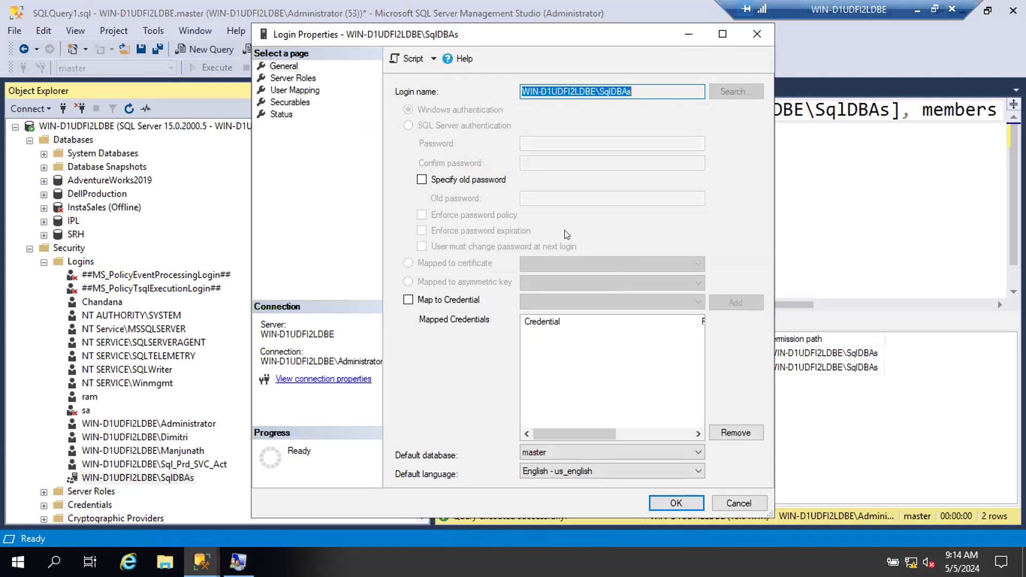
click(307, 80)
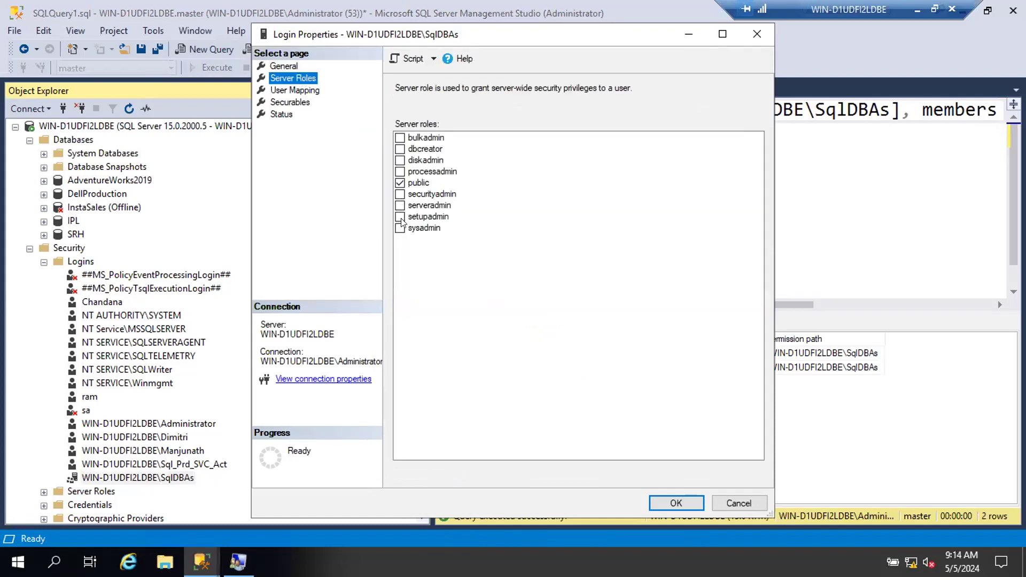
click(400, 228)
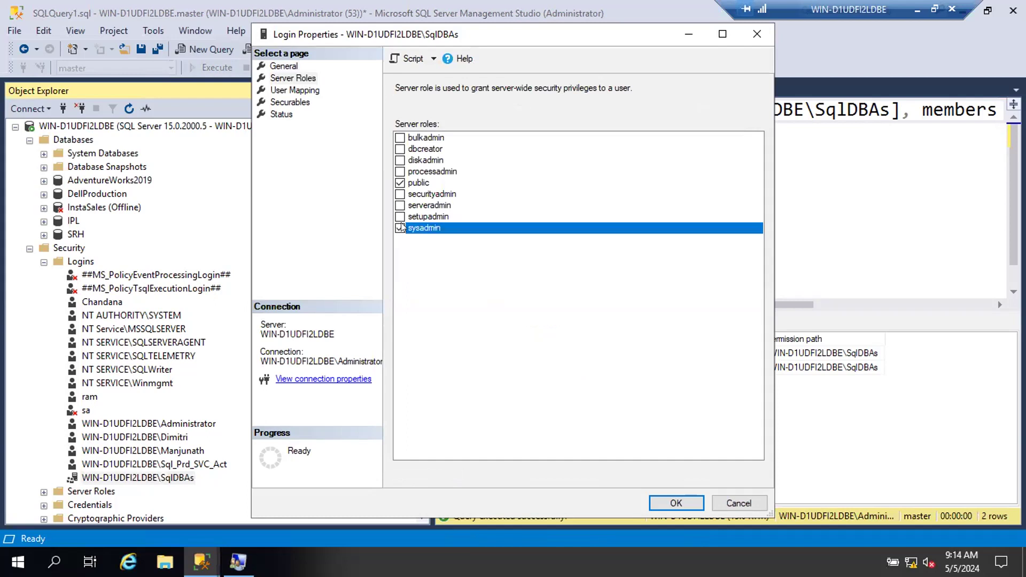
click(661, 504)
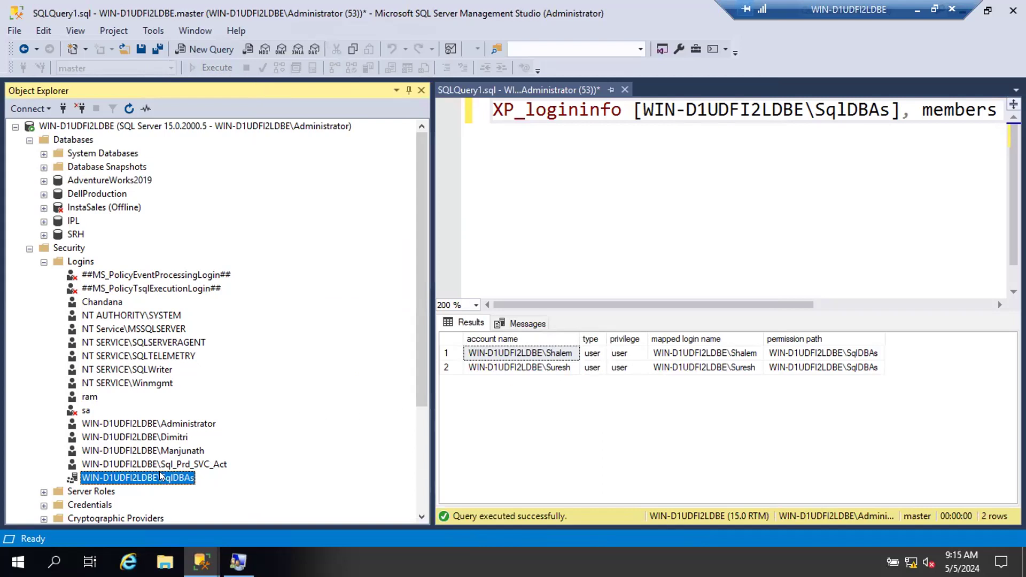
Reopen the WIN-D1UDFI2LDBE\SqlDBAs login, revoke its sysadmin server role and save its properties
click(148, 463)
click(150, 451)
click(153, 438)
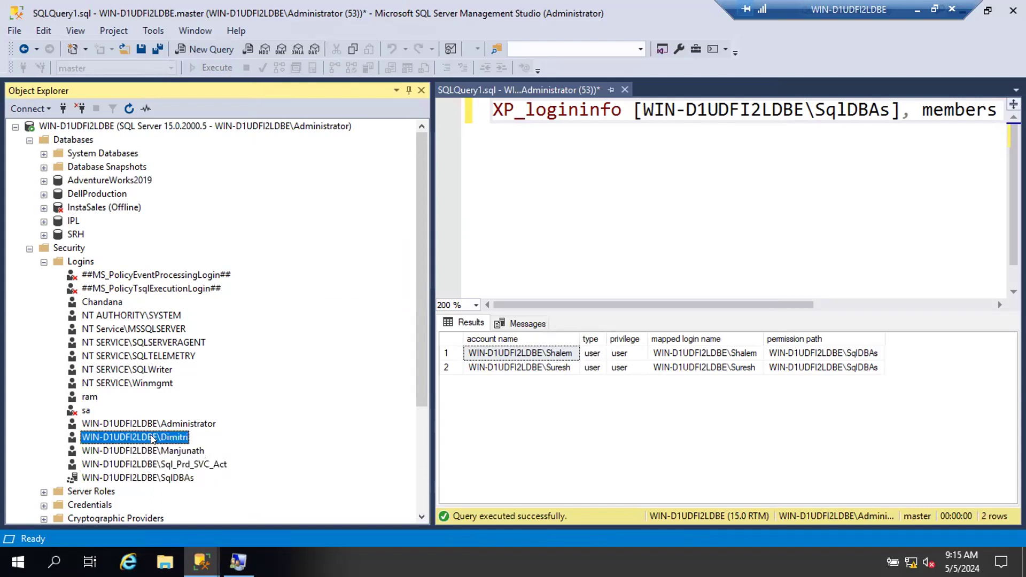
double_click(159, 478)
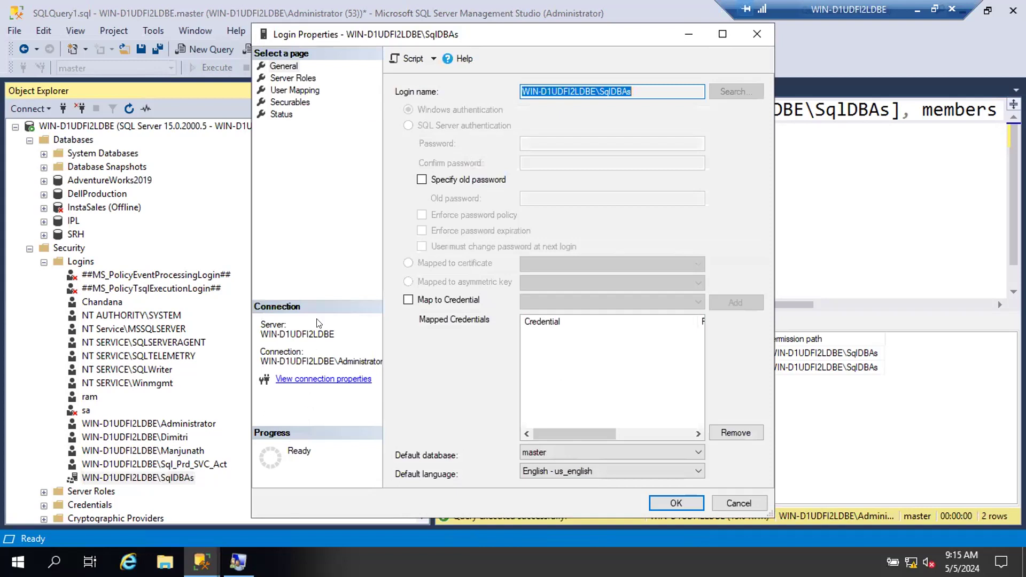
click(283, 80)
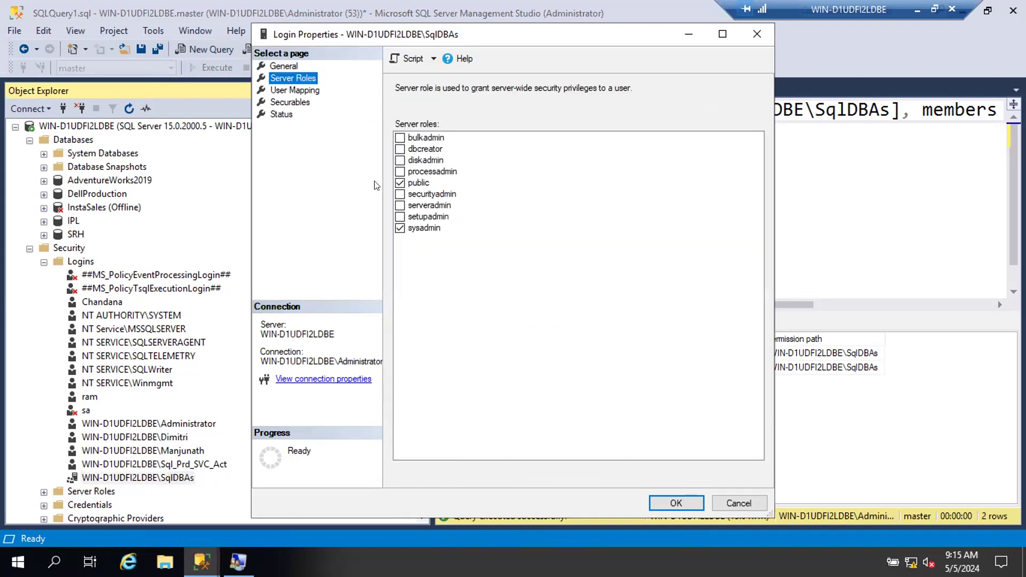
click(400, 228)
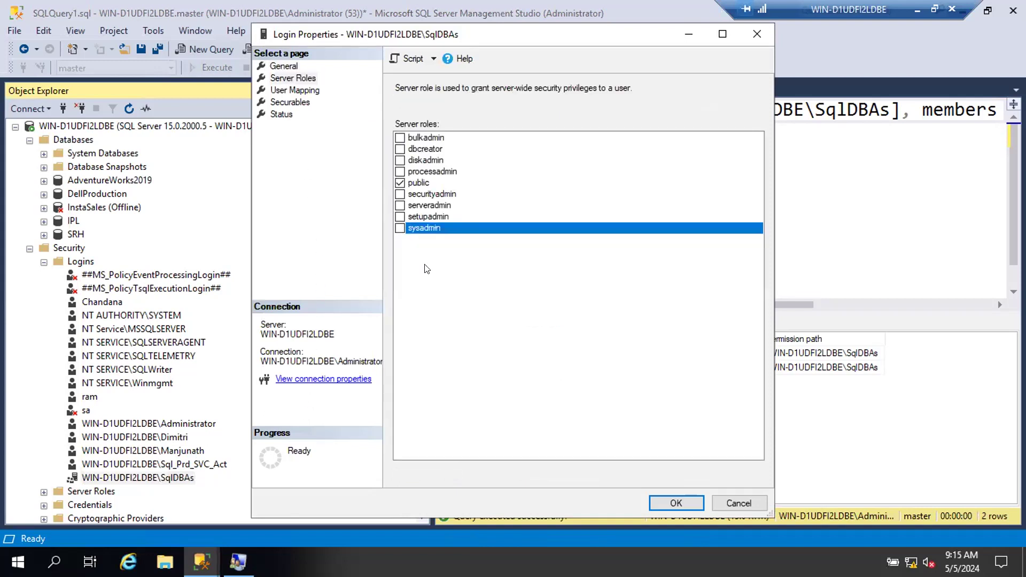
click(670, 500)
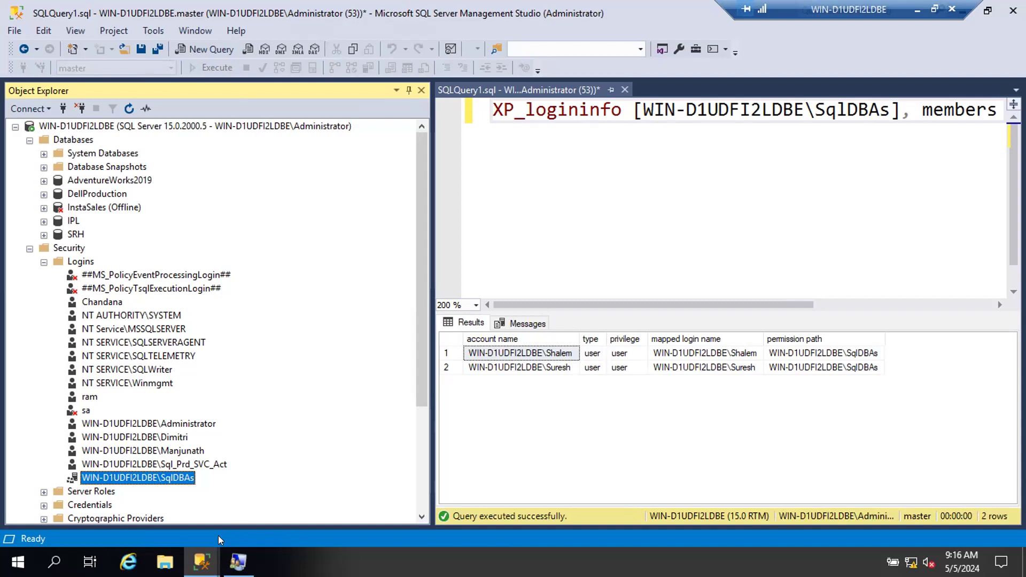
Switch to Local Users and Groups, start a new user and enter the user name, account password and password confirmation
click(238, 562)
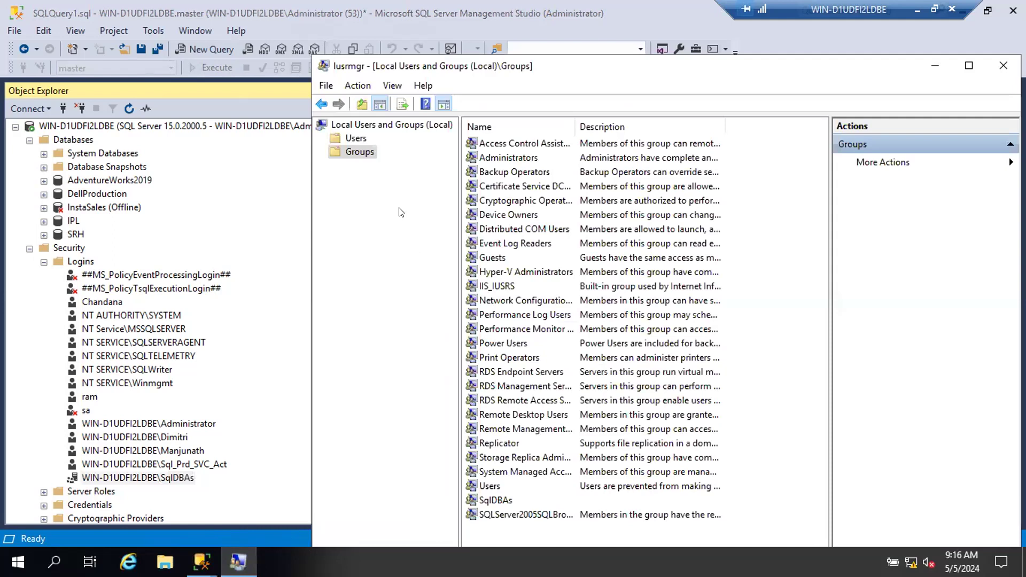
click(356, 140)
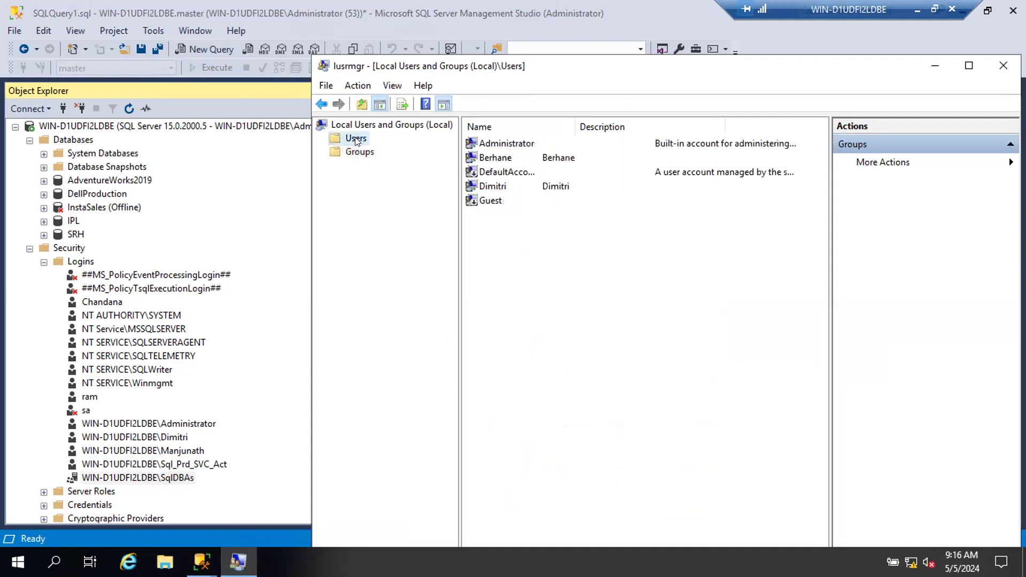
right_click(630, 381)
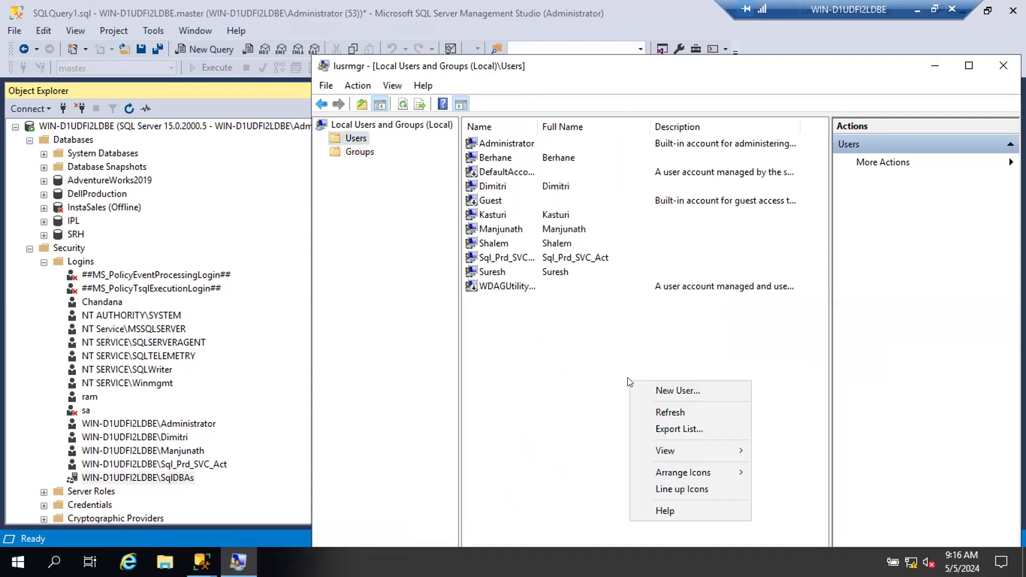
click(663, 390)
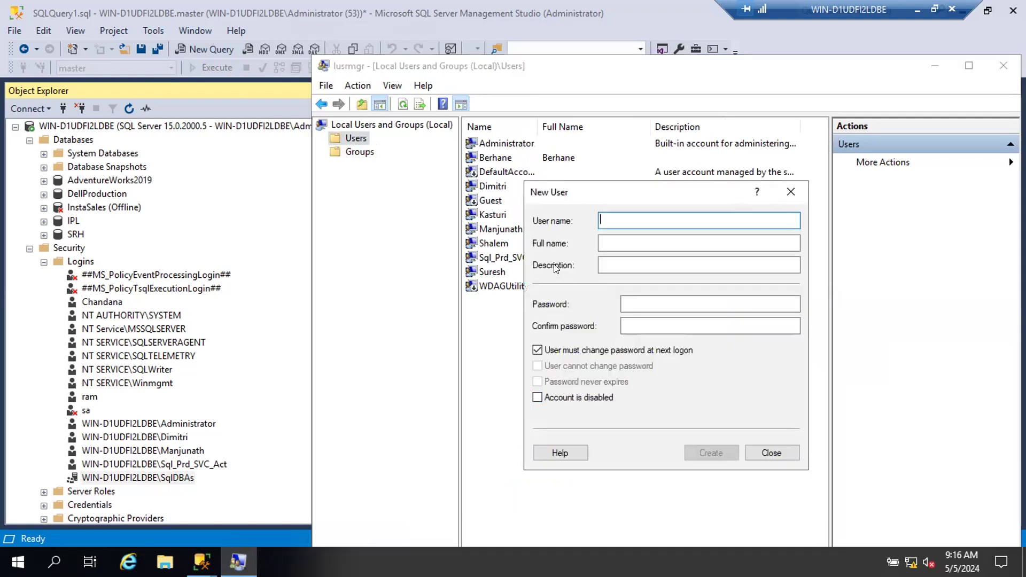
text(Anil)
key(Tab)
key(Tab)
key(Tab)
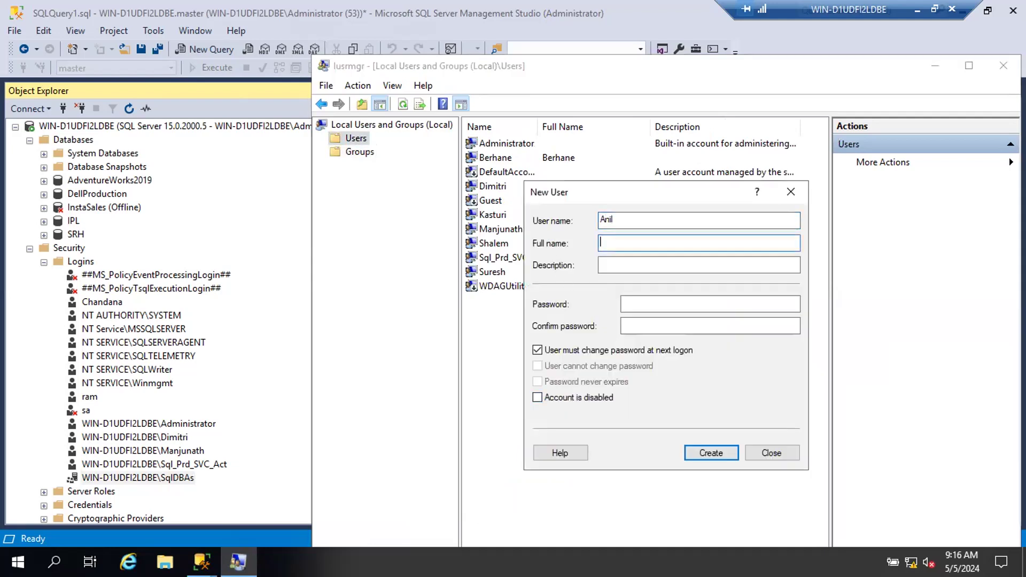
text(*******)
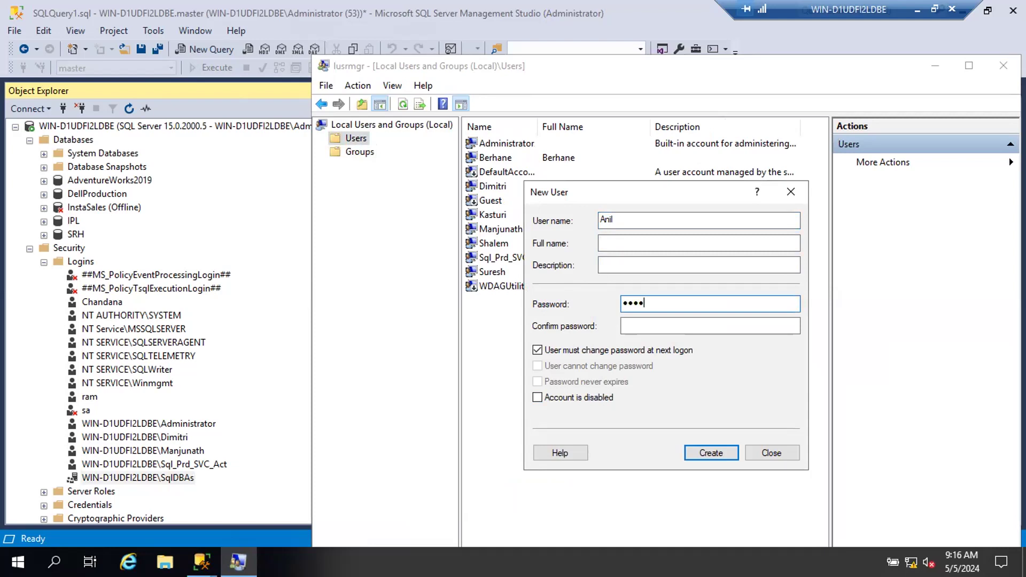
key(Tab)
text(*******)
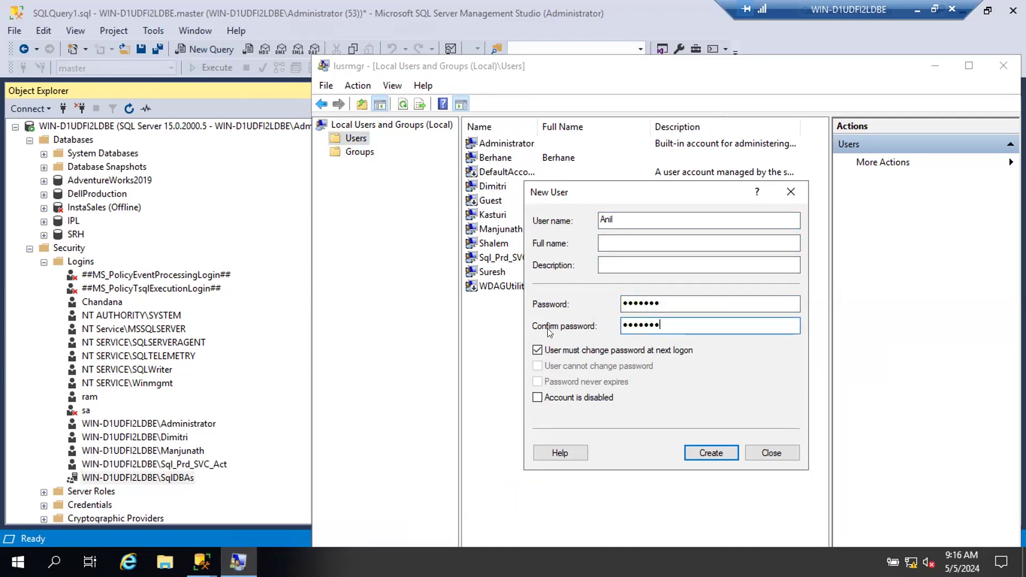
Disable the password change at next logon, enable User cannot change password and Password never expires, and create the user
click(548, 349)
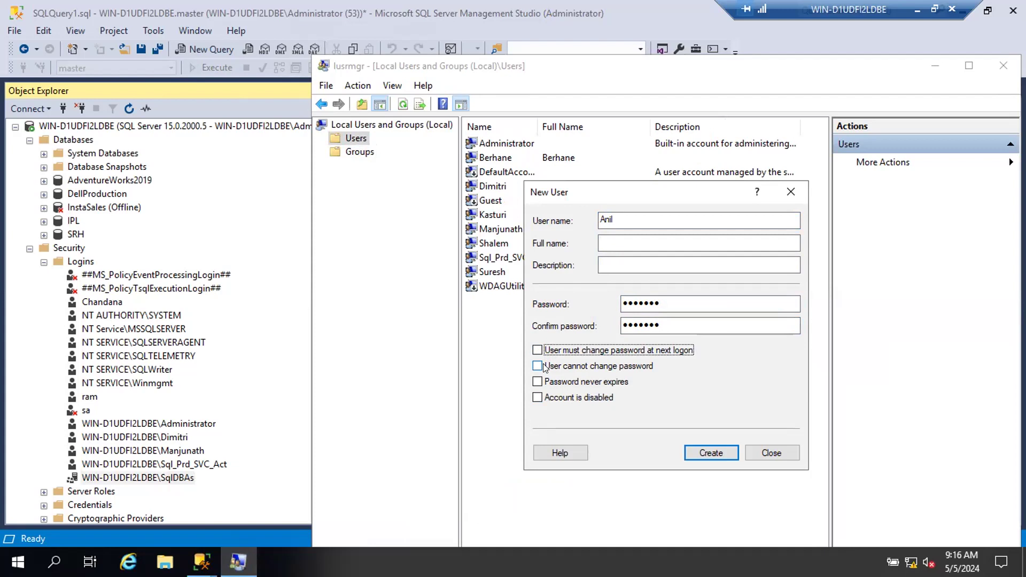
click(543, 365)
click(538, 382)
click(703, 449)
click(771, 453)
Add the newly created user to the SqlDBAs group by name, check the name and save the group properties
click(363, 153)
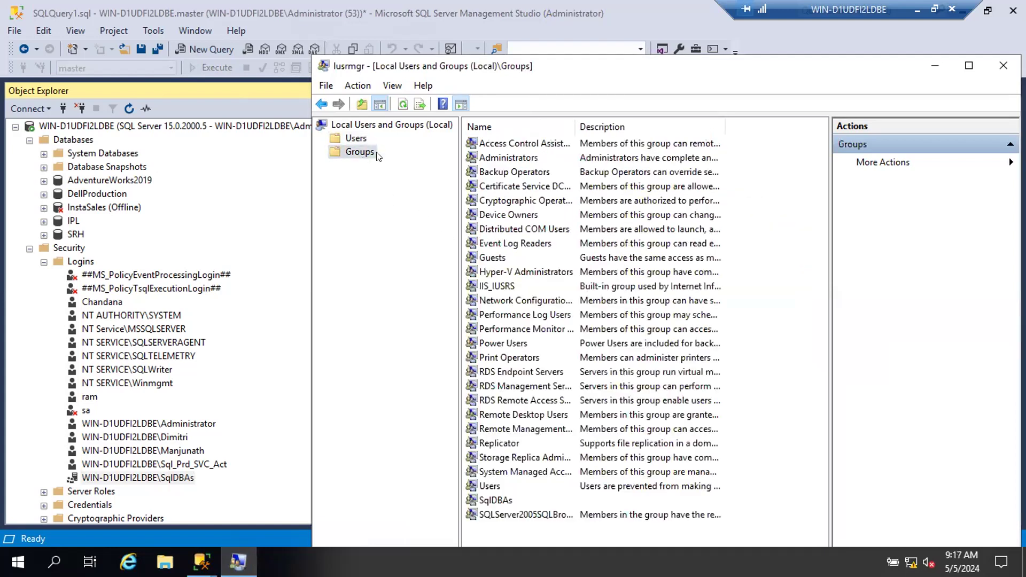
double_click(521, 501)
click(561, 449)
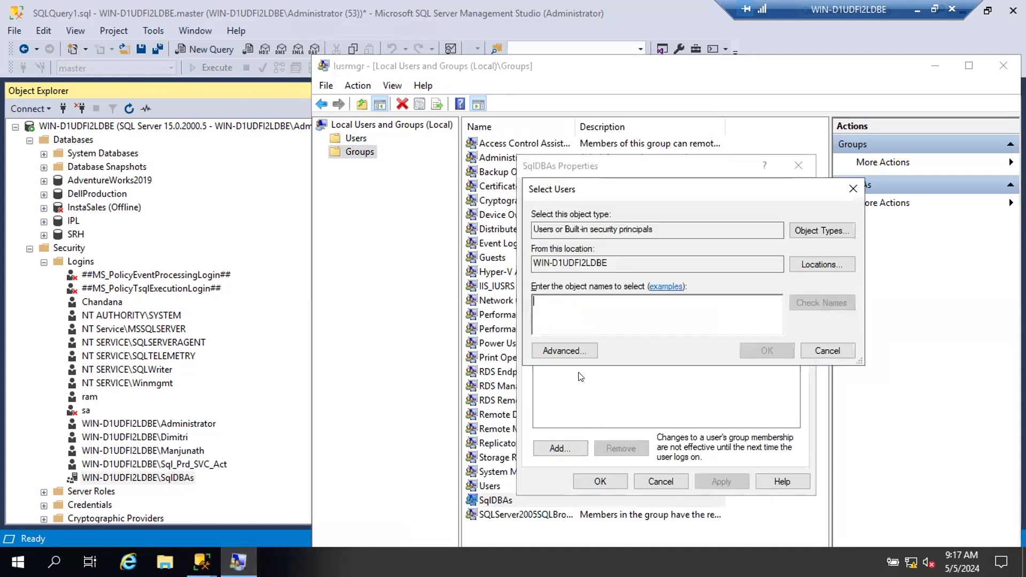
text(Anil)
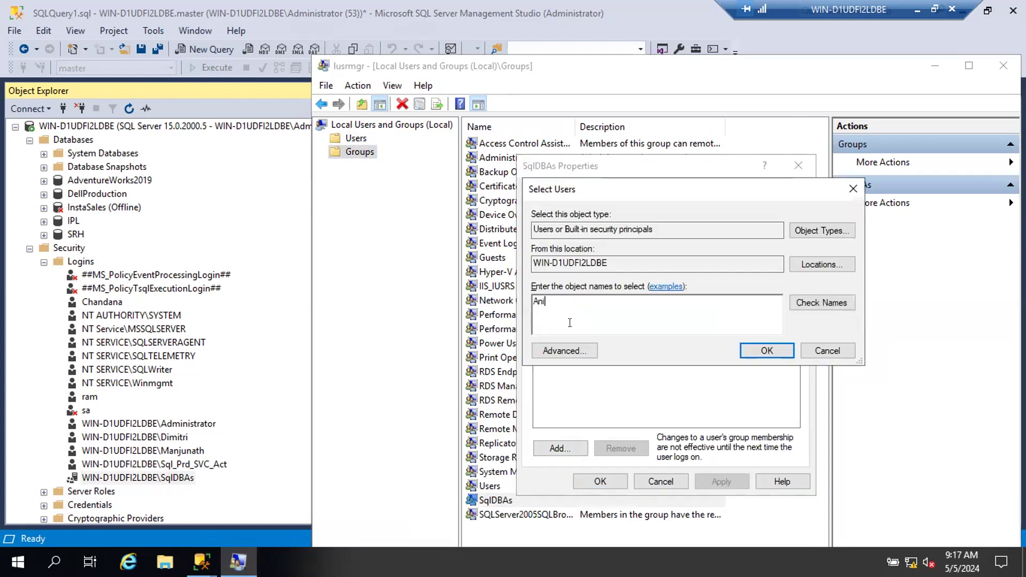
click(808, 302)
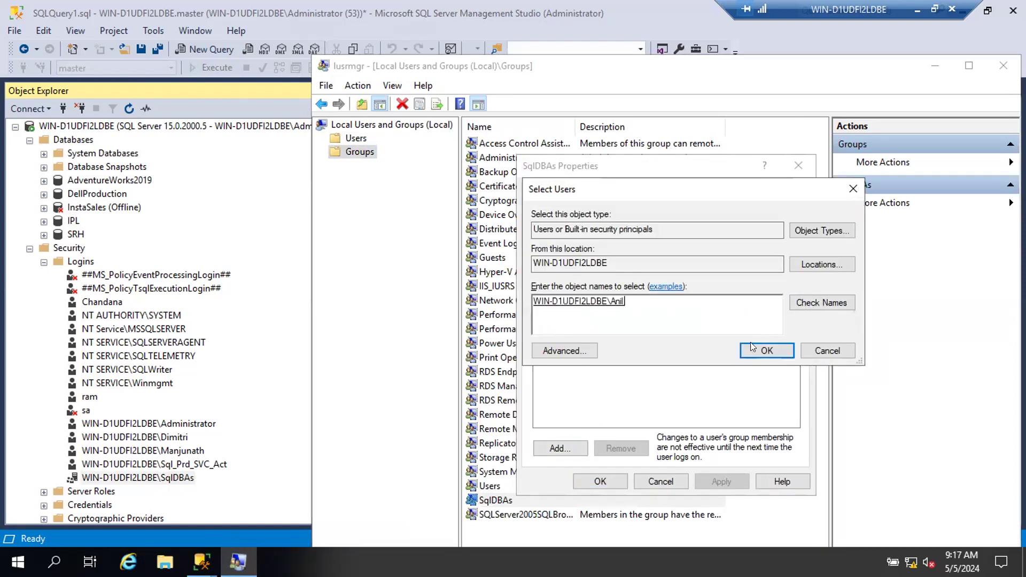
click(753, 351)
click(721, 481)
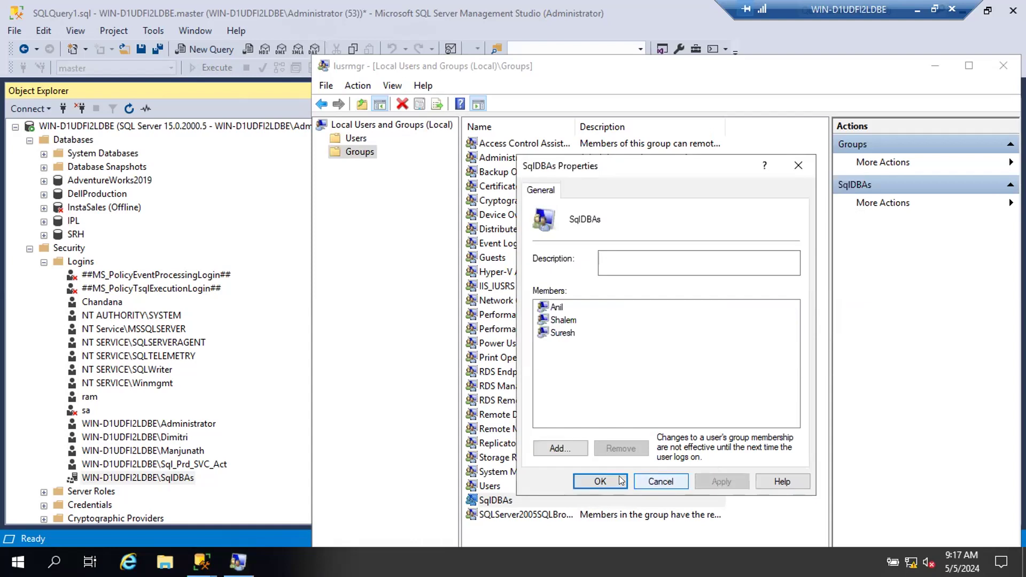
click(600, 482)
Return to Management Studio, rerun the XP_logininfo query for the members of SqlDBAs and select the first result row
click(284, 337)
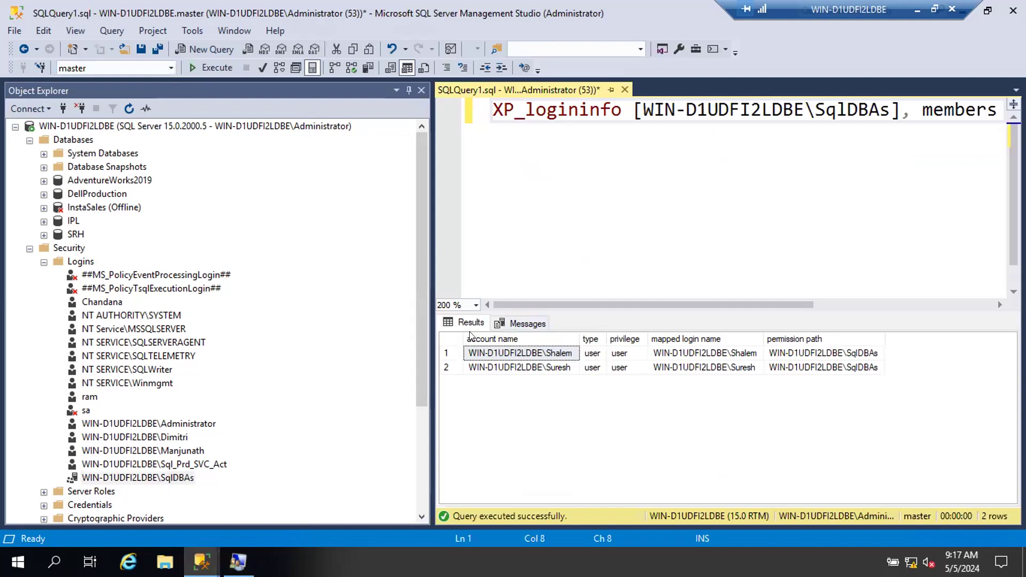
click(211, 67)
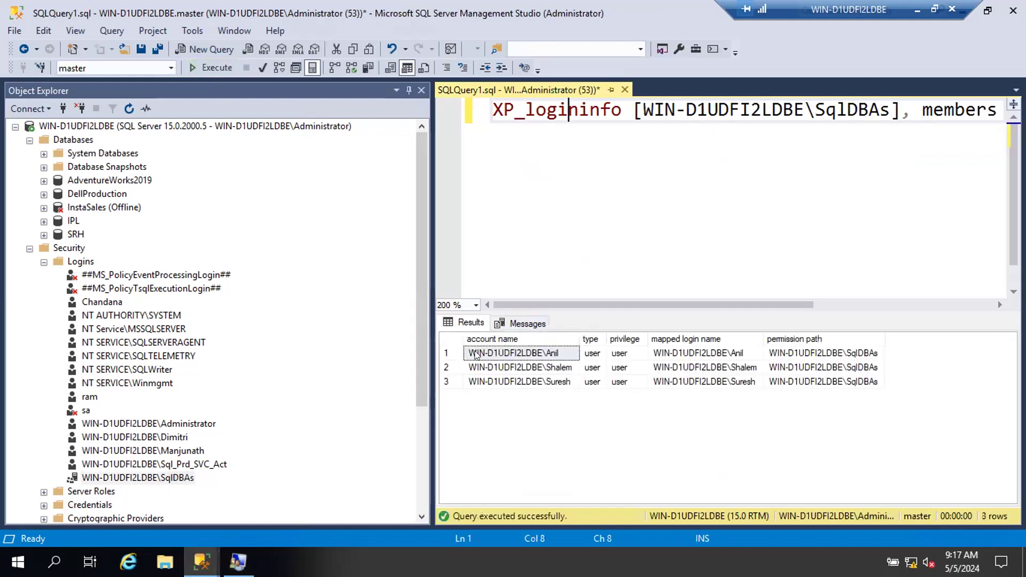
click(455, 354)
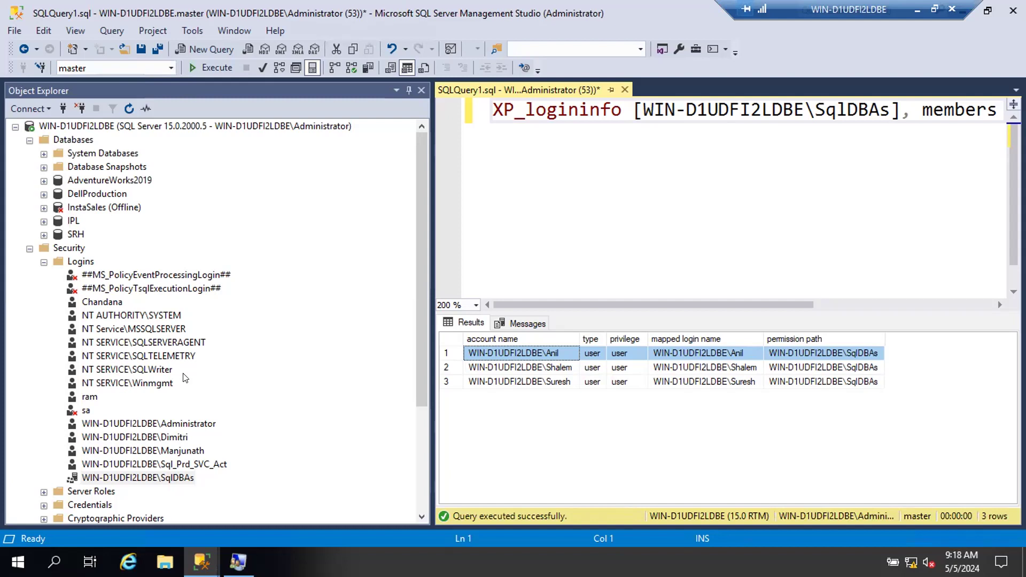
Open a new login form from the server's Logins folder, review its authentication options and close it without creating a login
click(98, 197)
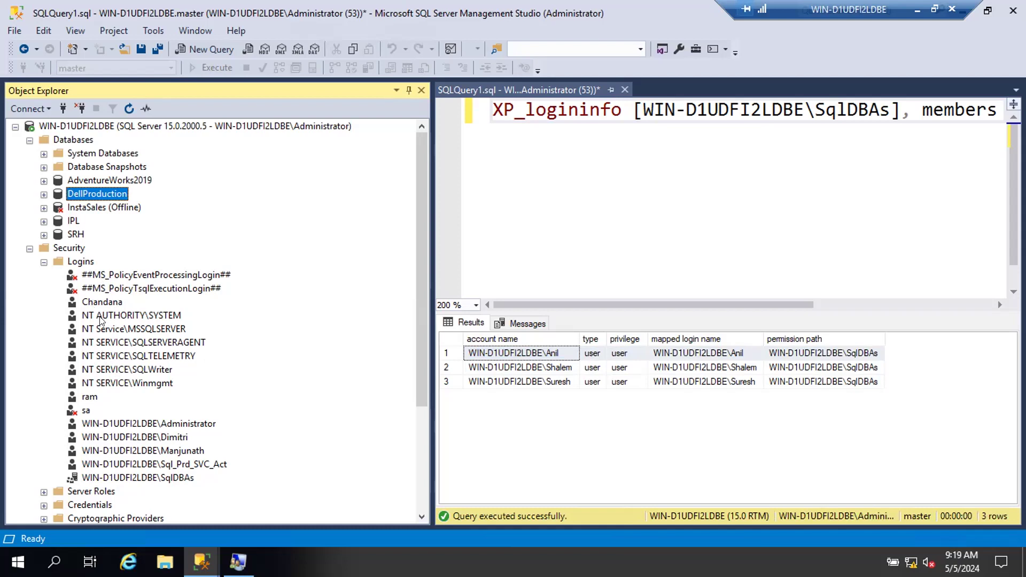
right_click(76, 262)
click(141, 271)
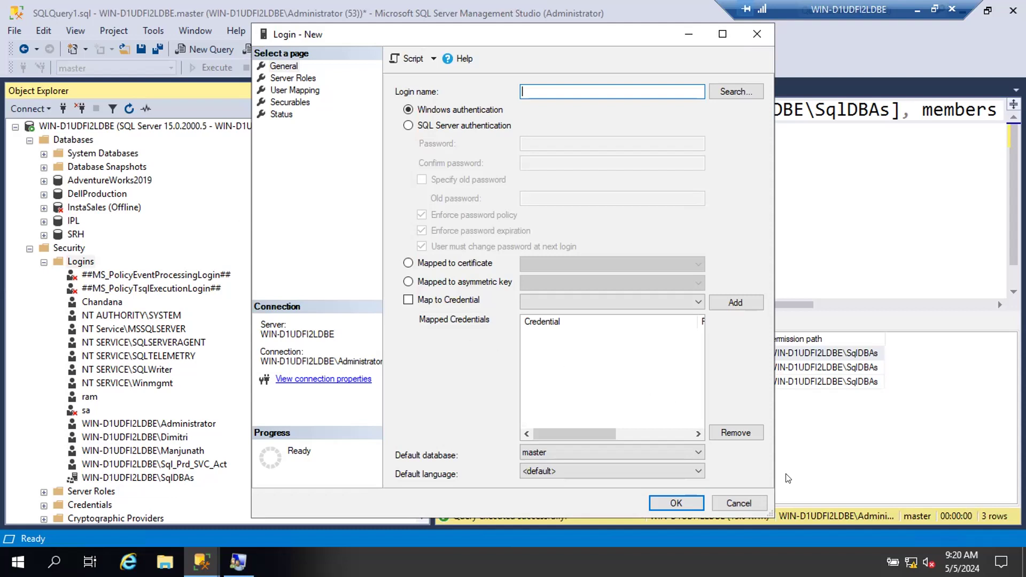
click(719, 502)
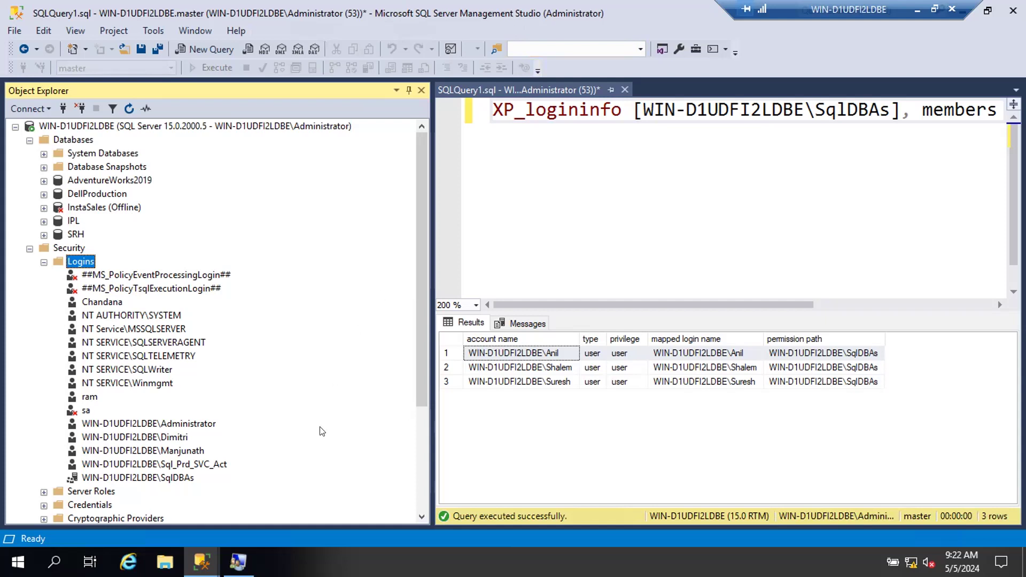
Switch to Local Users and Groups and review the Users list and the Groups list
click(239, 562)
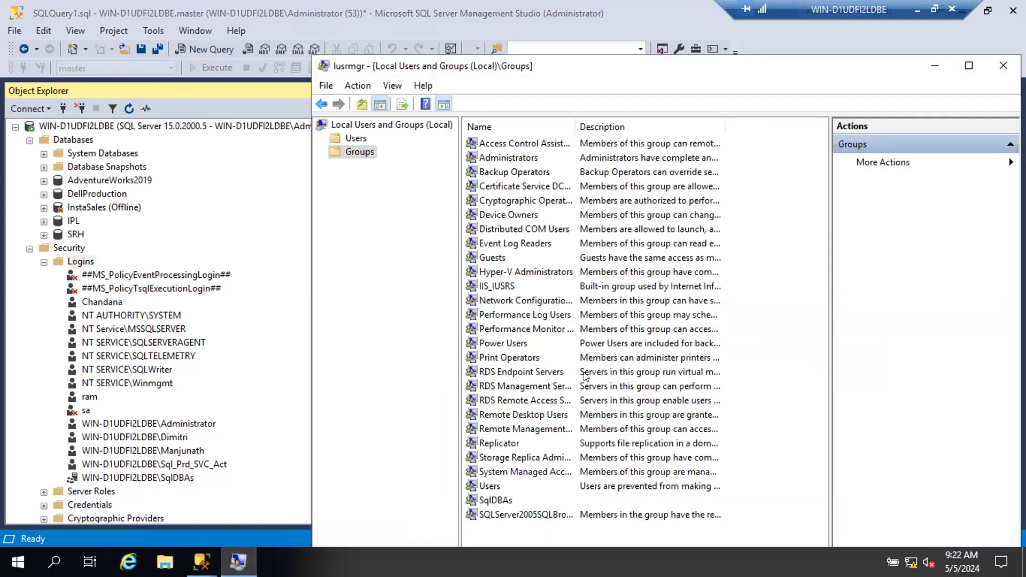
click(356, 138)
click(360, 152)
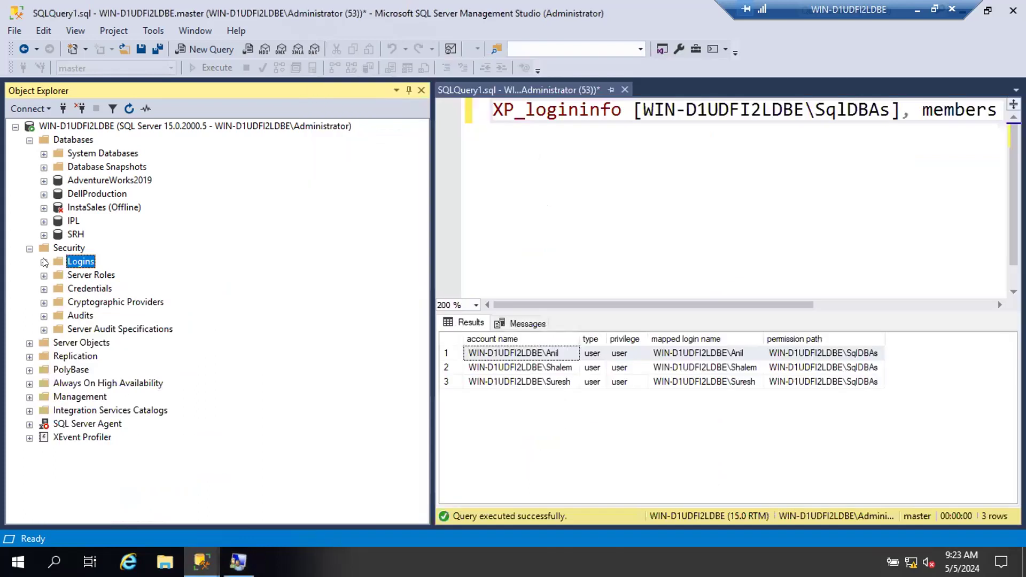
Expand Server Roles under Security in Management Studio, examine the available server roles and collapse the folder
click(56, 277)
click(45, 276)
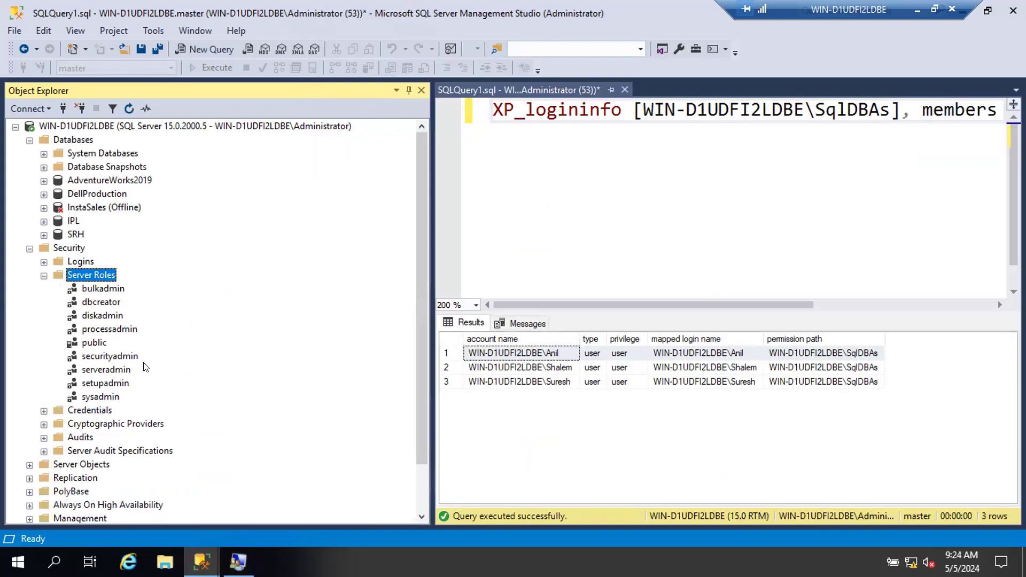
click(43, 276)
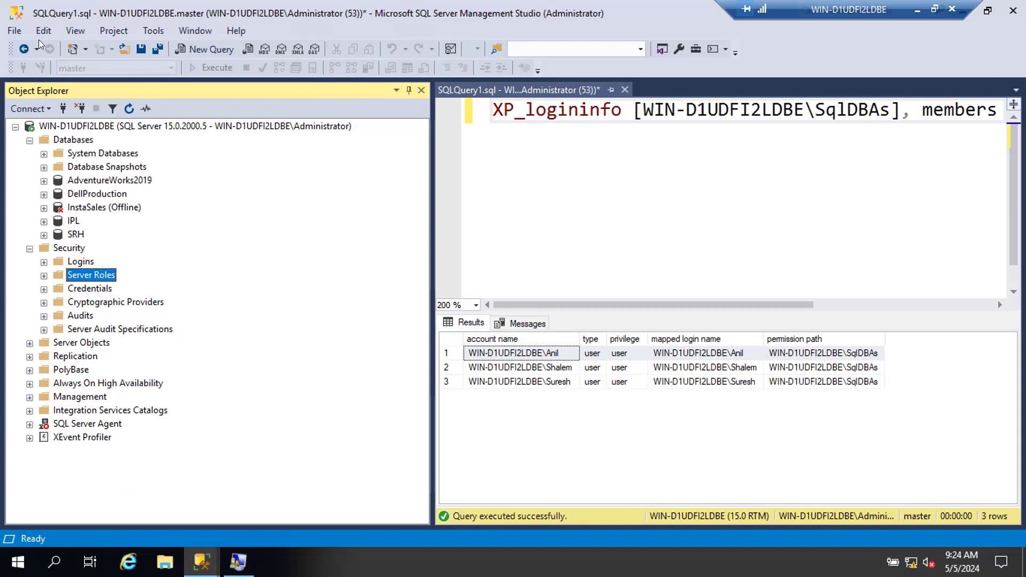
click(917, 10)
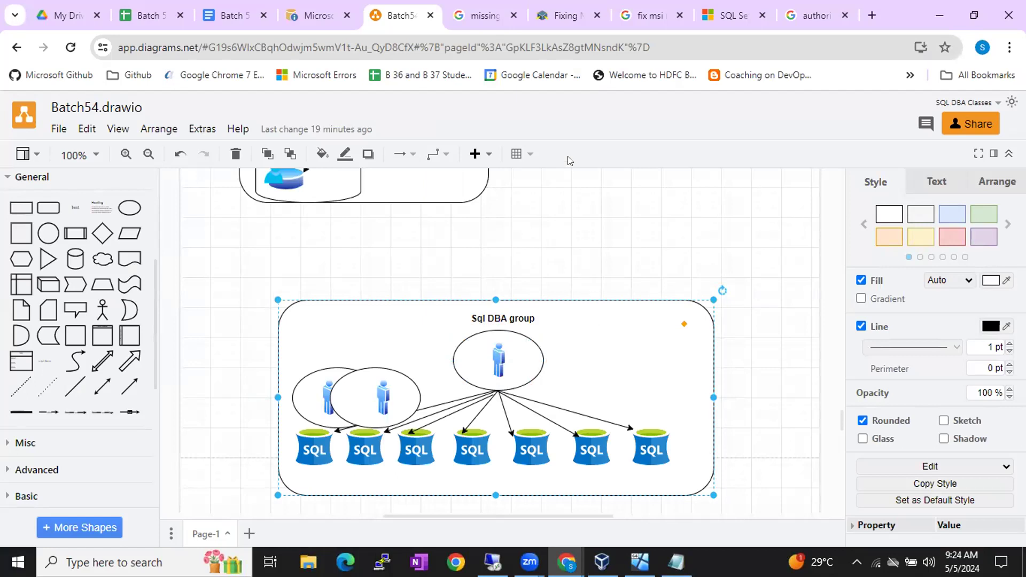
click(662, 63)
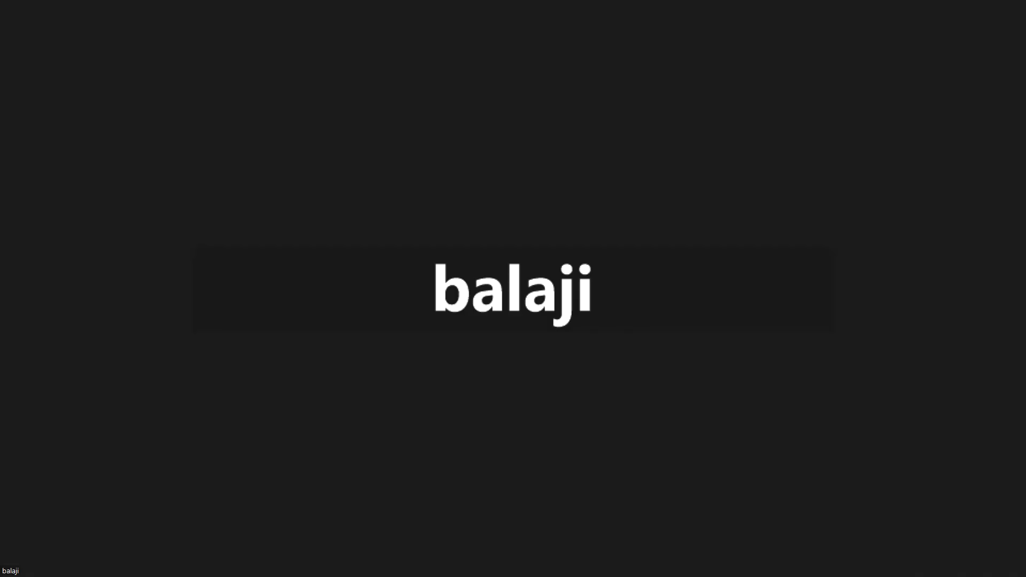